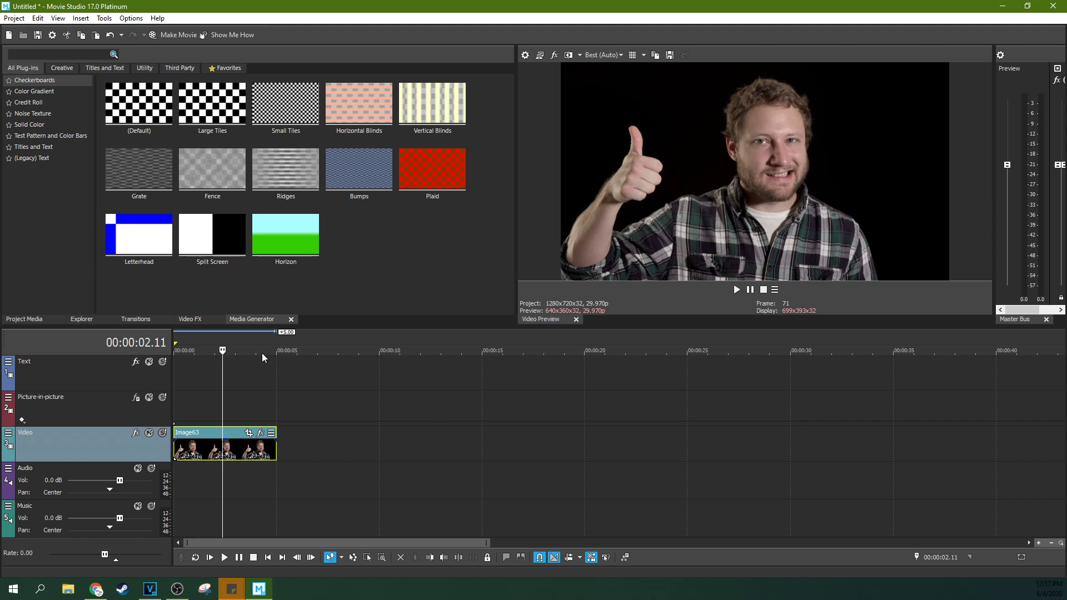
- Select the Picture-in-picture track header above the Image63 video clip
{"action": "left_click", "coordinate": [84, 411]}
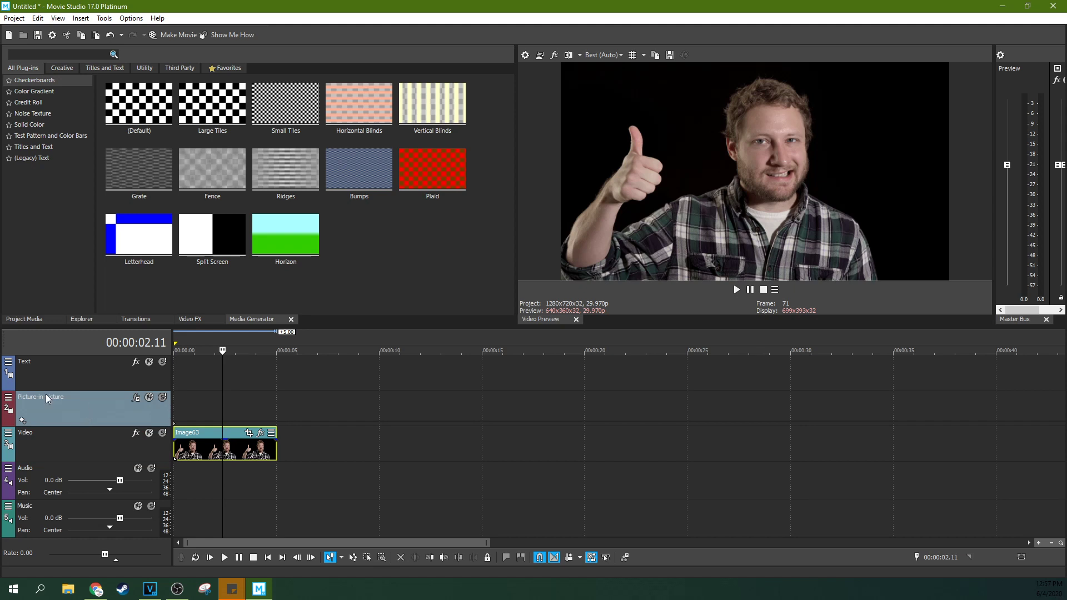
- Delete the Picture-in-picture track and bring up the Titles and Text generator presets
{"action": "key", "text": "Delete"}
{"action": "left_click", "coordinate": [189, 371]}
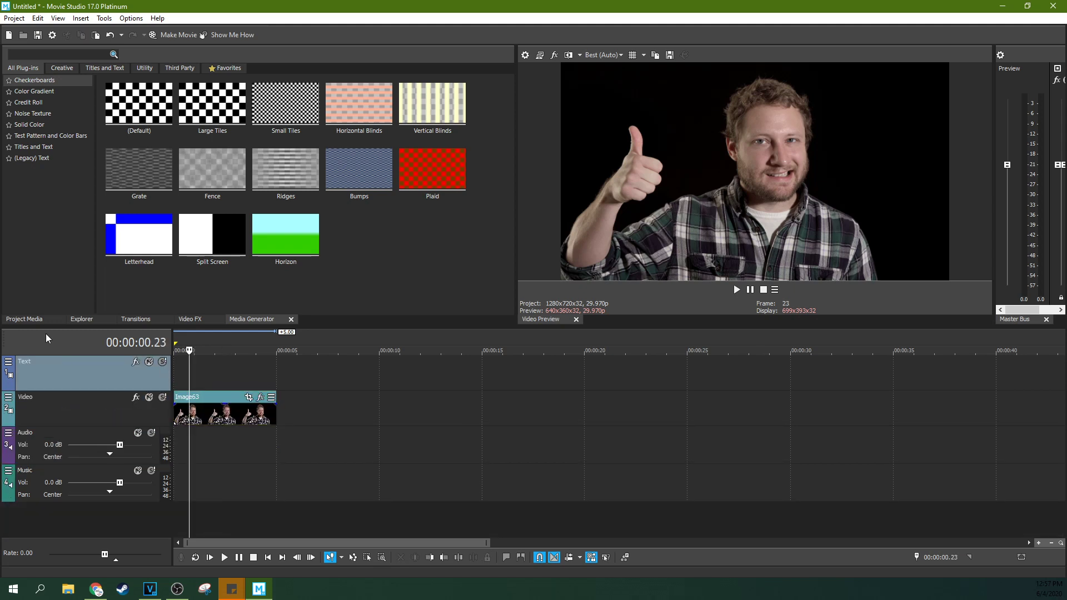
{"action": "left_click", "coordinate": [25, 320]}
{"action": "left_click", "coordinate": [236, 320]}
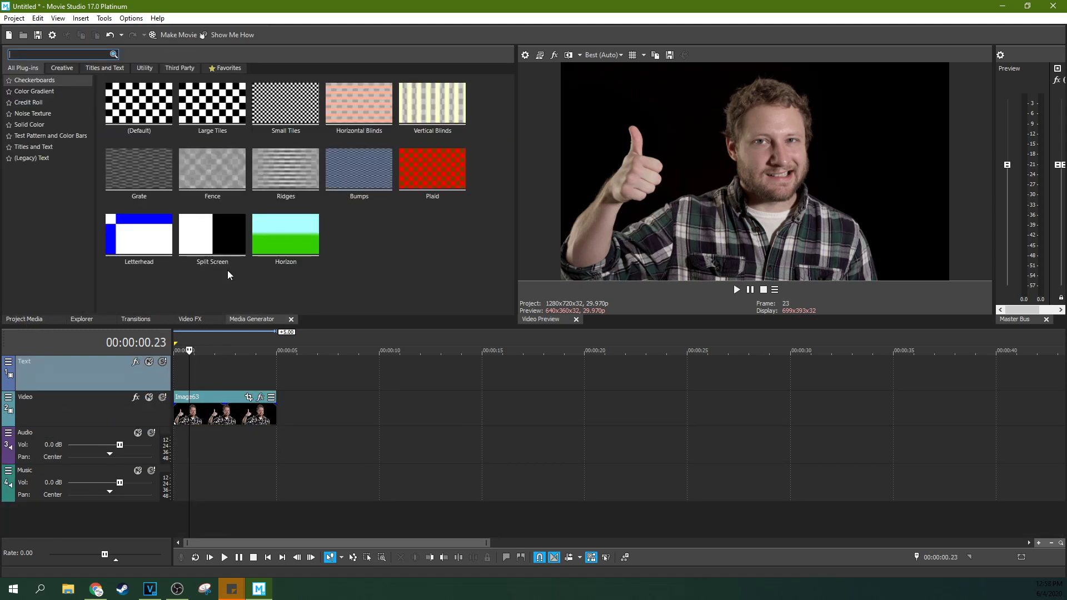
{"action": "left_click", "coordinate": [32, 147]}
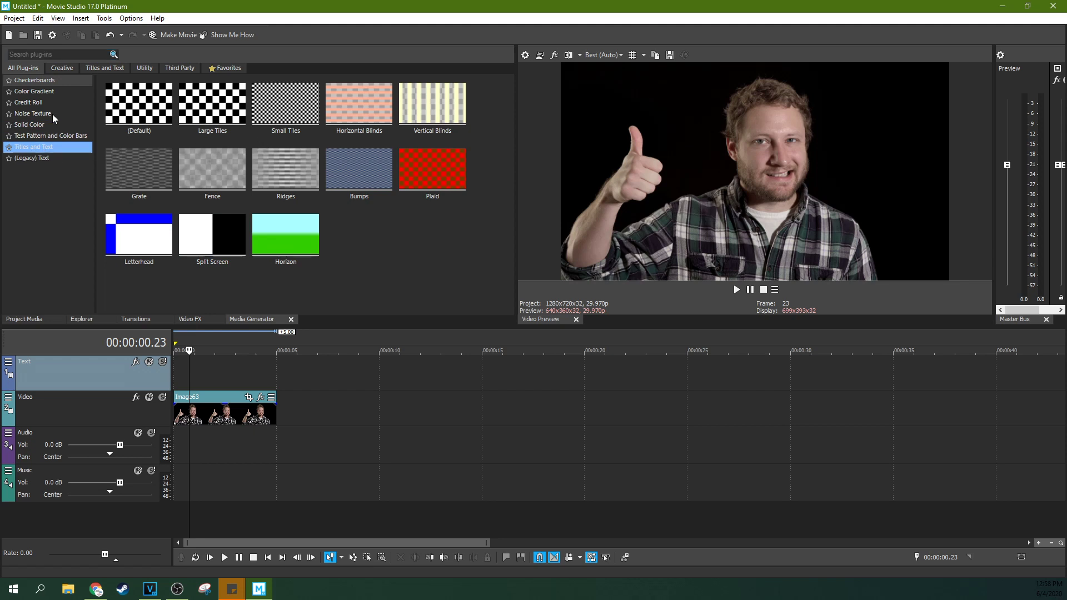
- Drop the (Default) Sample Text title on the Text track, starting at 00:00:00
{"action": "left_click_drag", "start_coordinate": [141, 119], "coordinate": [210, 378]}
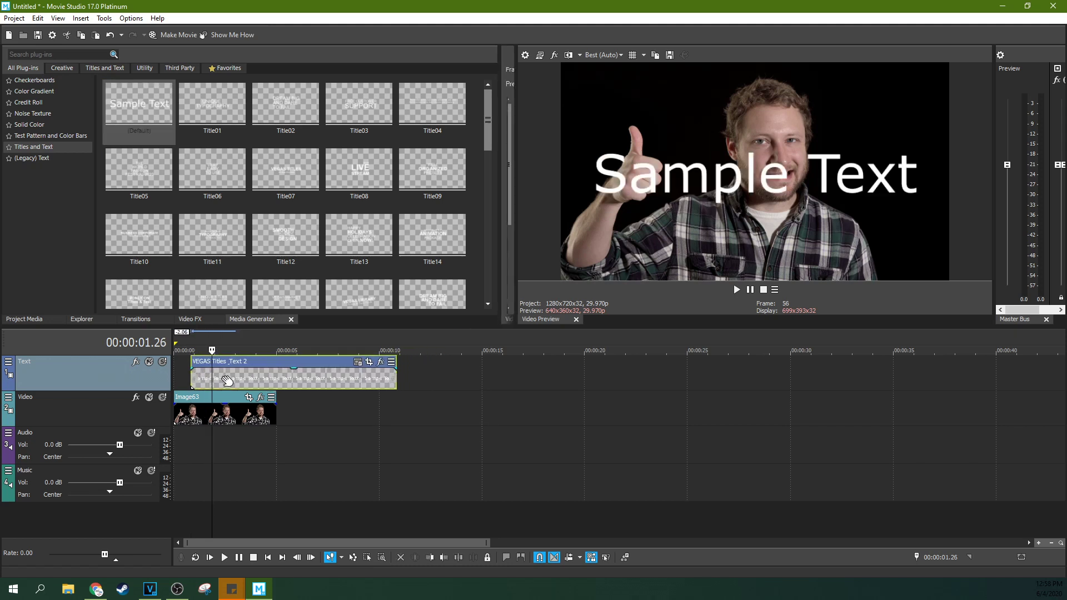
{"action": "left_click", "coordinate": [235, 378]}
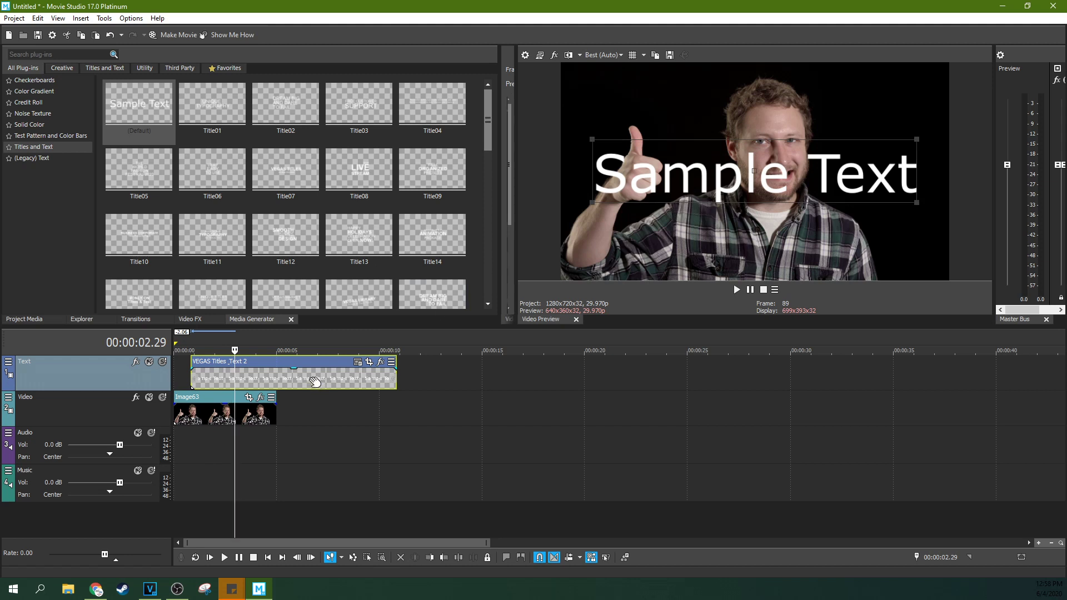
{"action": "left_click_drag", "start_coordinate": [311, 381], "coordinate": [293, 380]}
{"action": "left_click", "coordinate": [293, 381]}
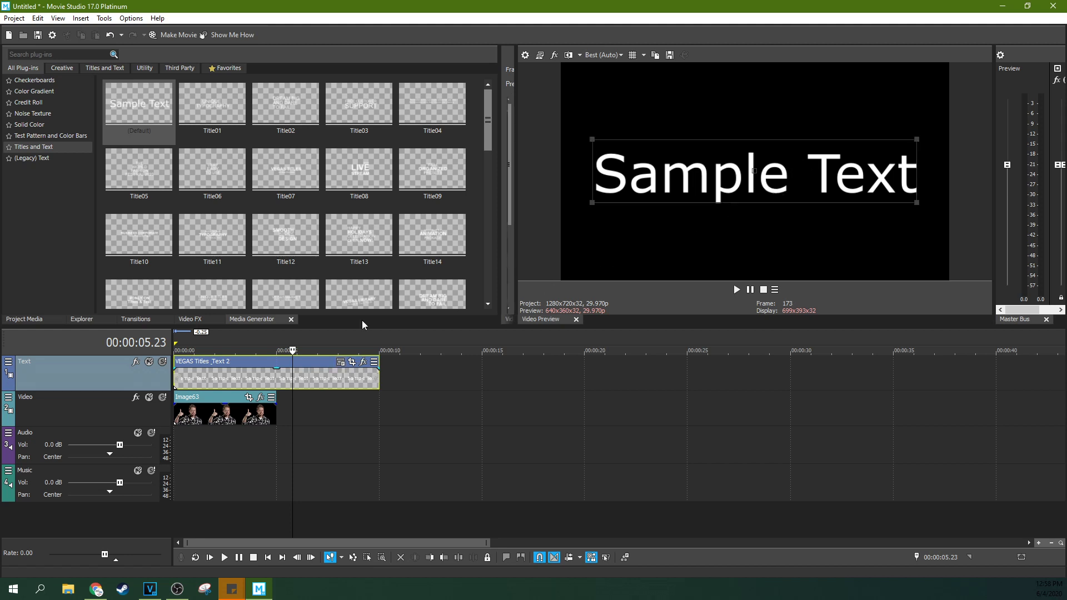
{"action": "left_click", "coordinate": [216, 382]}
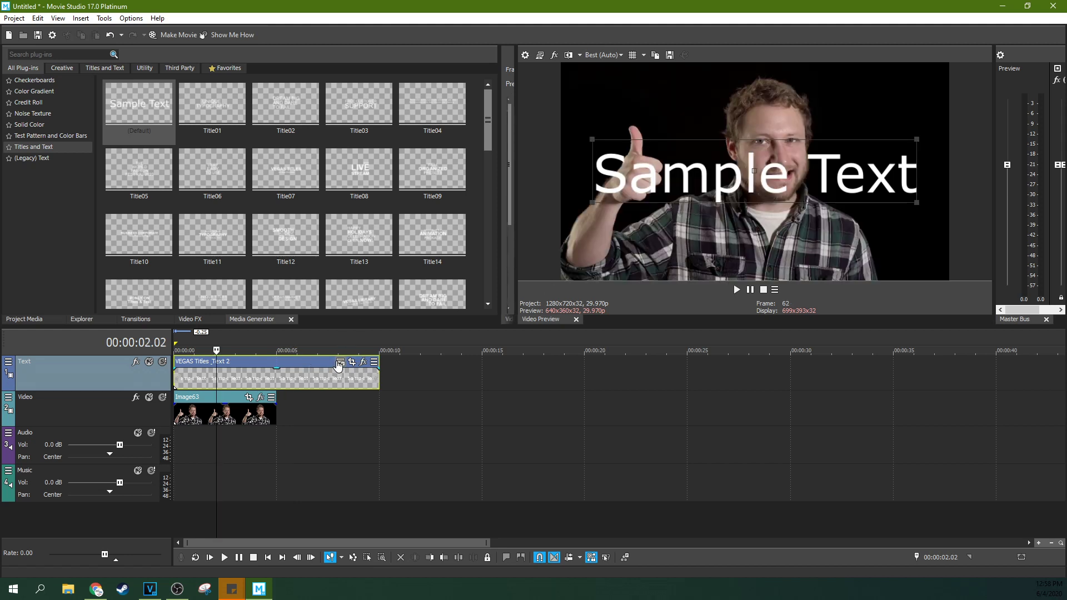
- Open the title's Titles & Text generator settings and show the Text color keyframe lane
{"action": "left_click", "coordinate": [245, 386]}
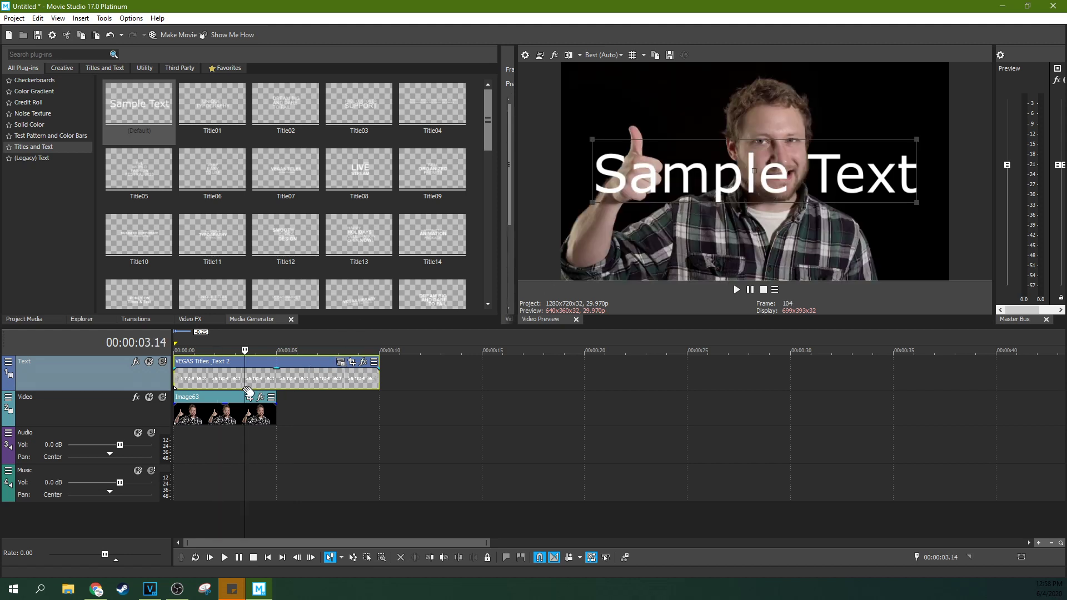
{"action": "left_click", "coordinate": [340, 363]}
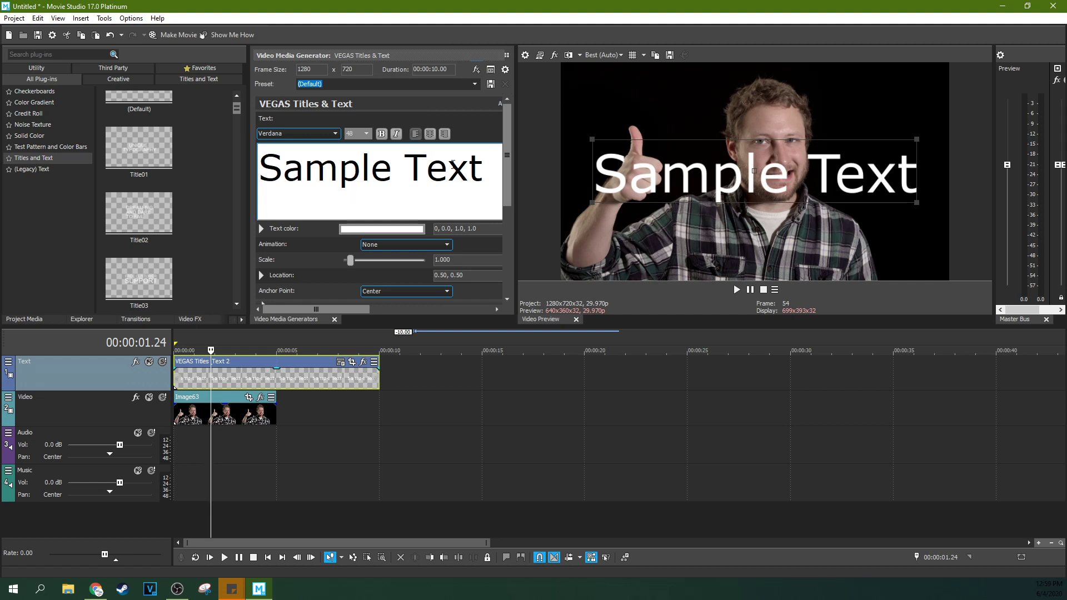
{"action": "left_click_drag", "start_coordinate": [506, 156], "coordinate": [508, 266]}
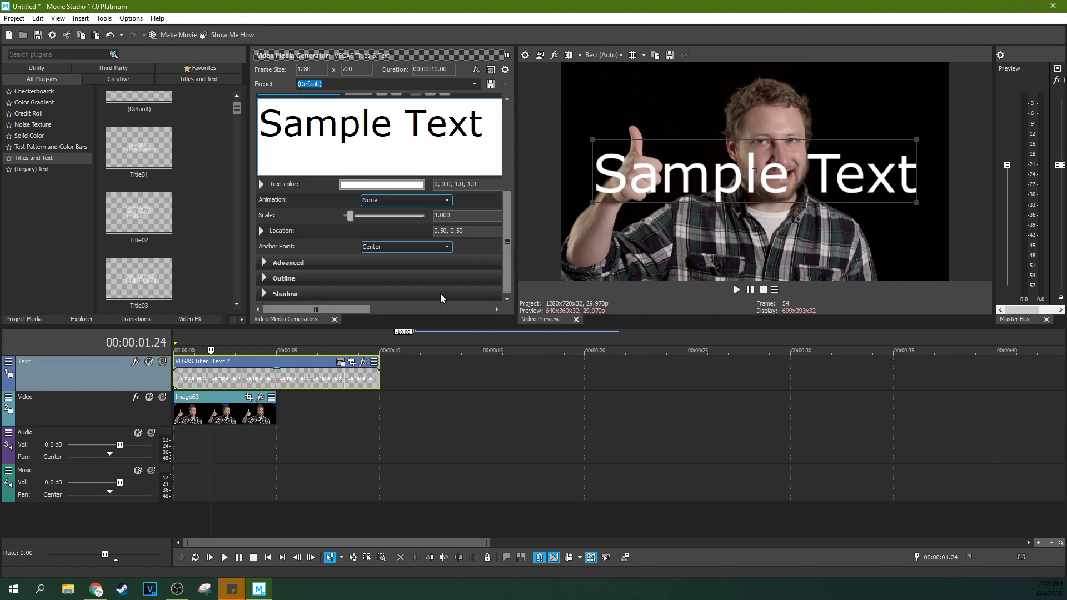
{"action": "left_click_drag", "start_coordinate": [333, 309], "coordinate": [462, 292]}
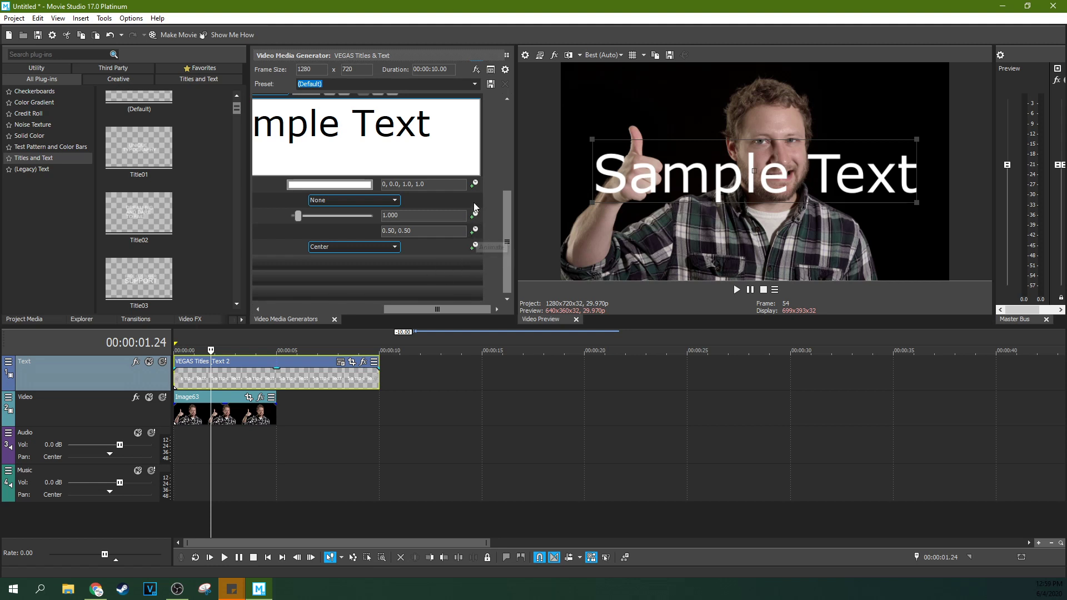
{"action": "left_click_drag", "start_coordinate": [448, 305], "coordinate": [352, 313]}
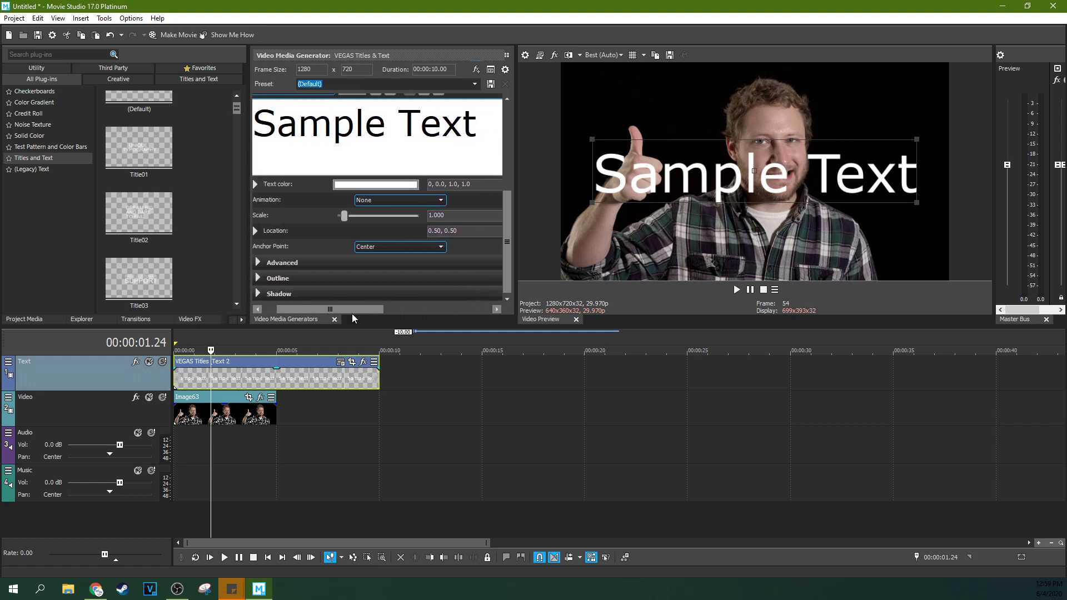
{"action": "left_click_drag", "start_coordinate": [352, 313], "coordinate": [461, 266]}
{"action": "left_click", "coordinate": [480, 185]}
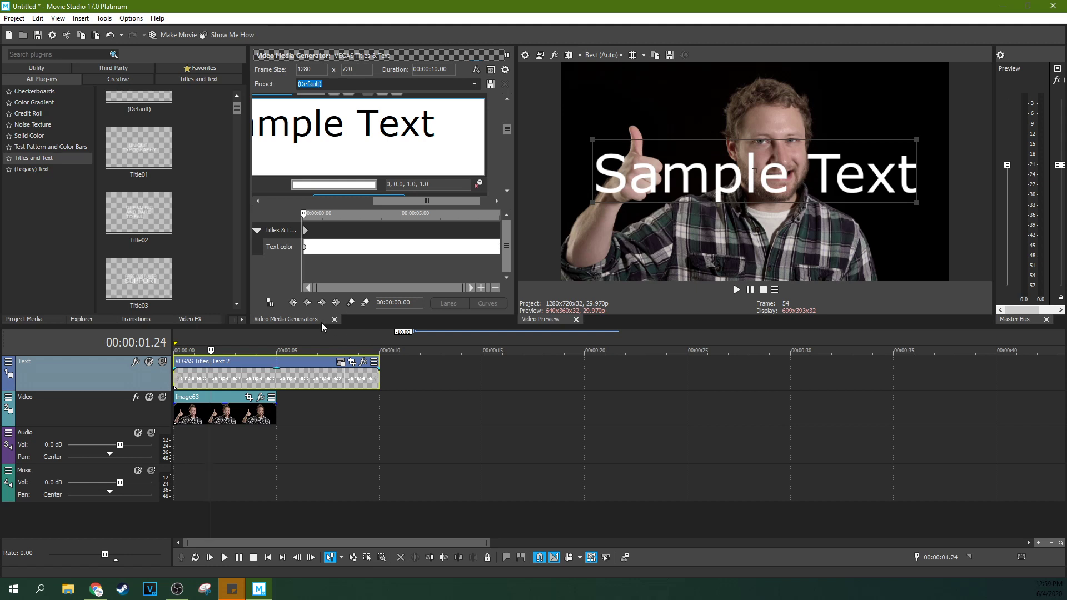
- Undock the title settings into a taller floating window at the upper left
{"action": "left_click_drag", "start_coordinate": [321, 321], "coordinate": [195, 128]}
{"action": "left_click_drag", "start_coordinate": [288, 113], "coordinate": [275, 70]}
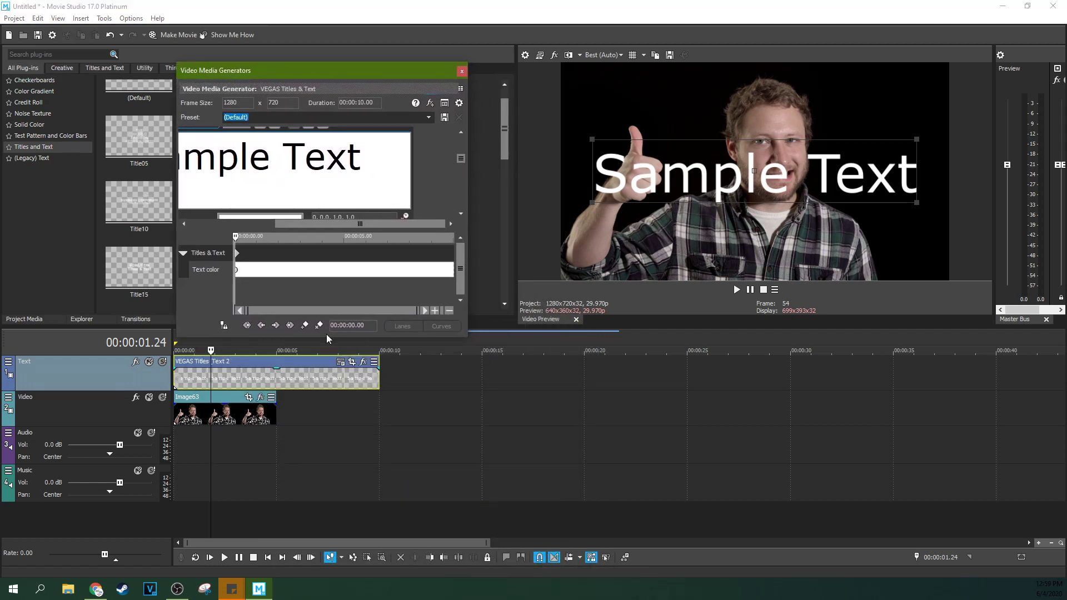
{"action": "left_click_drag", "start_coordinate": [325, 336], "coordinate": [334, 471]}
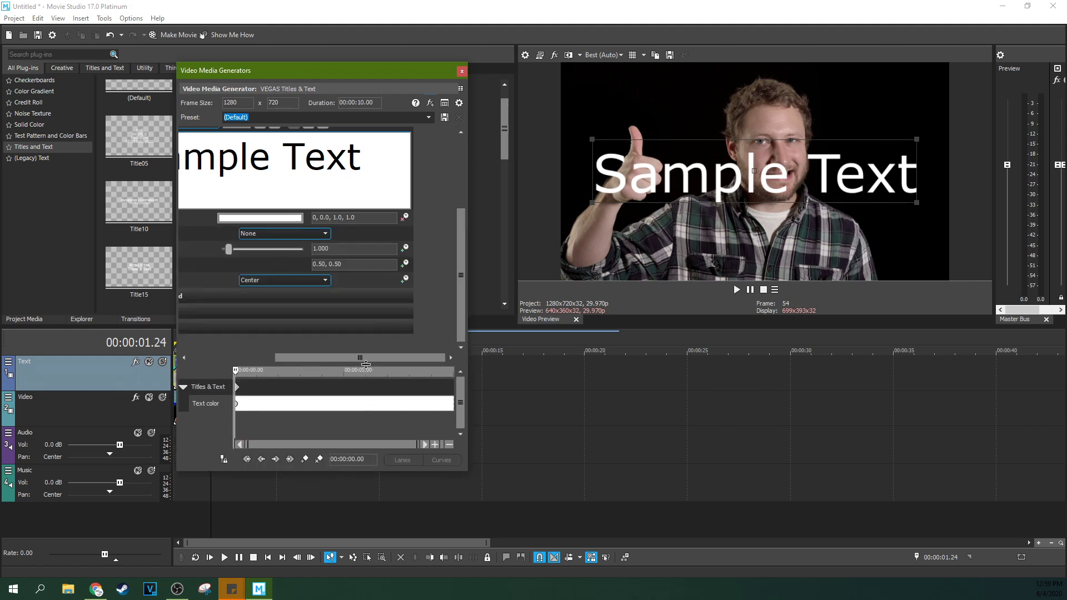
{"action": "left_click_drag", "start_coordinate": [365, 364], "coordinate": [270, 362]}
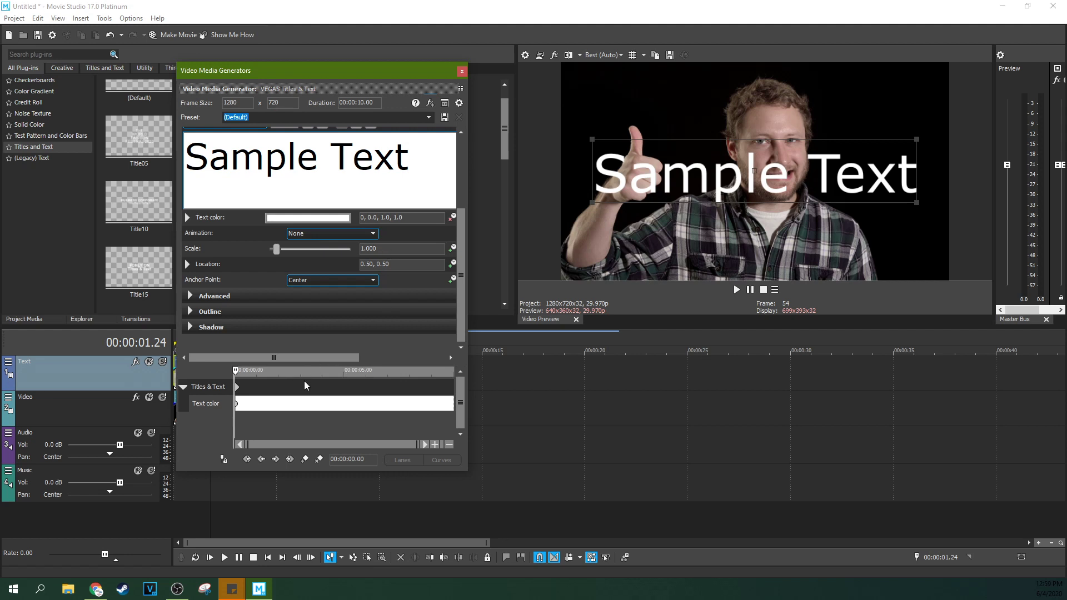
- Add a Text color keyframe at 00:00:01.01, keeping the window on the left
{"action": "left_click", "coordinate": [318, 390]}
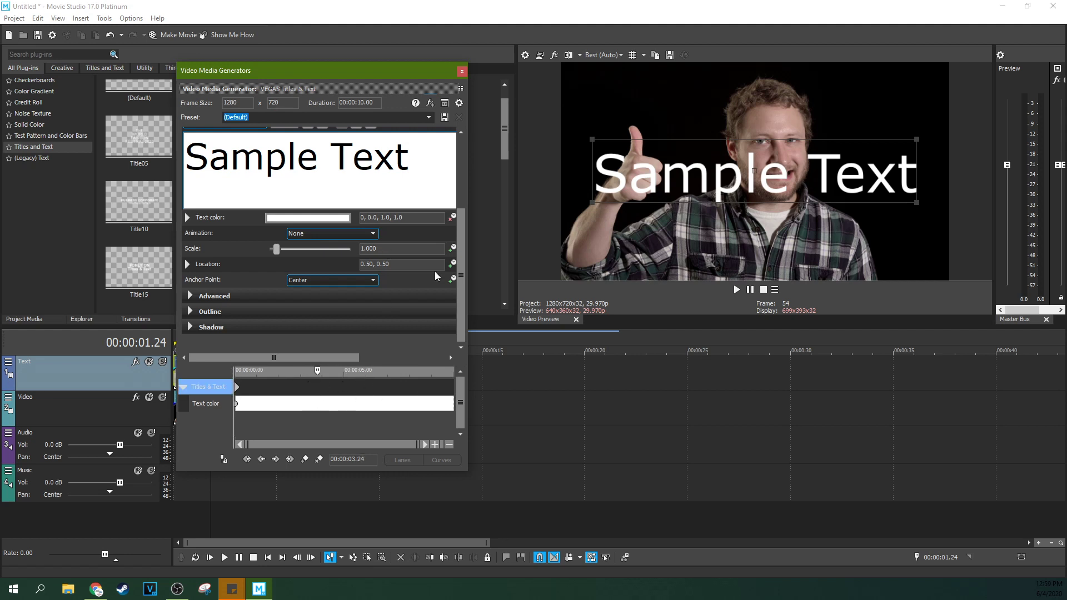
{"action": "left_click_drag", "start_coordinate": [409, 71], "coordinate": [666, 85]}
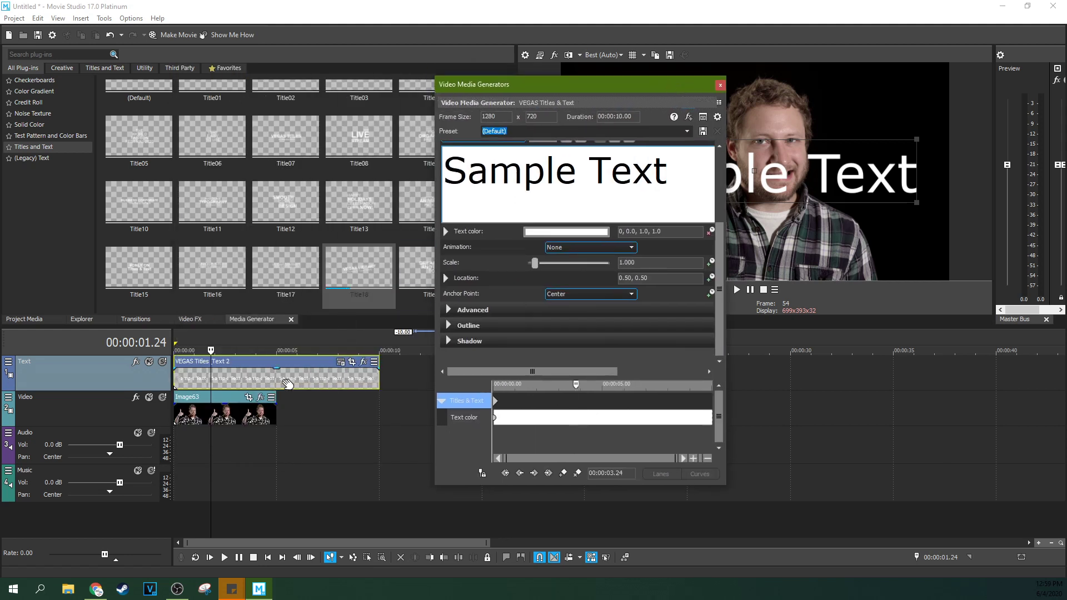
{"action": "left_click_drag", "start_coordinate": [526, 88], "coordinate": [269, 63]}
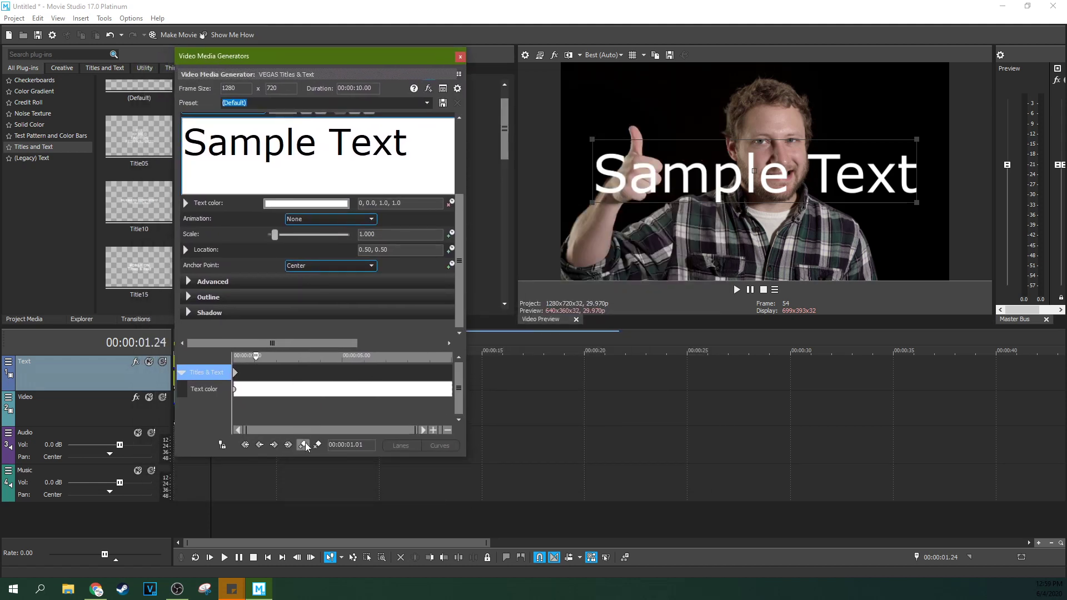
- Make the keyframe's text colour dark red and preview the fade
{"action": "left_click", "coordinate": [321, 205]}
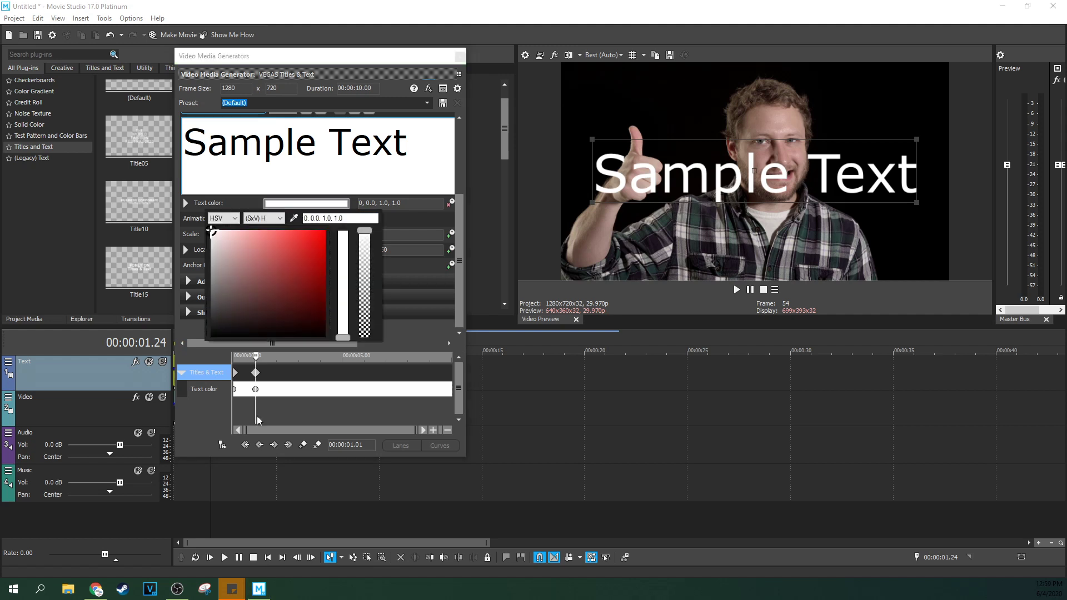
{"action": "left_click", "coordinate": [291, 288]}
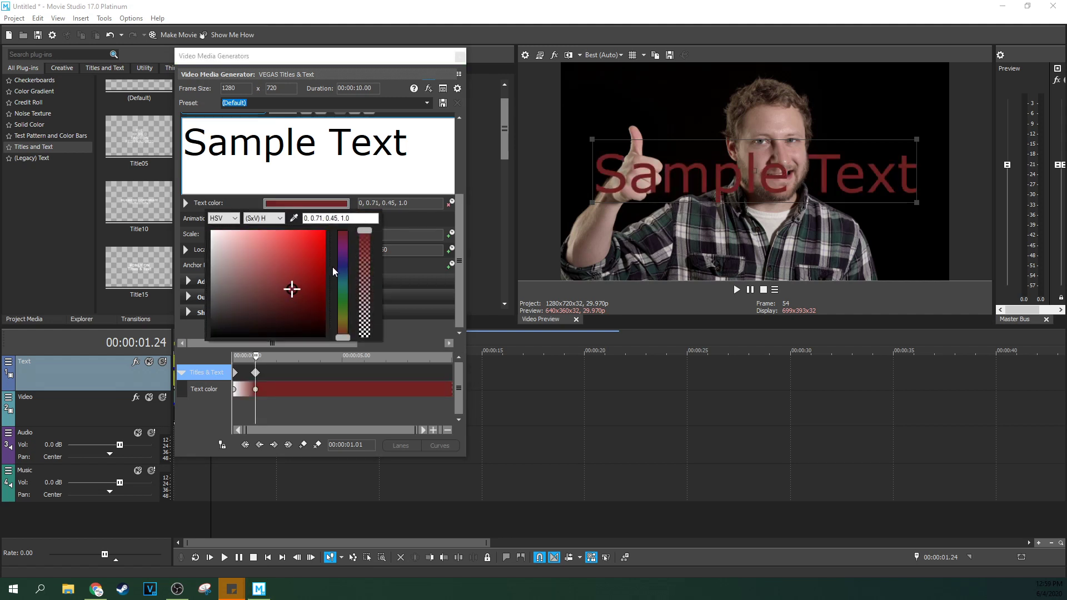
{"action": "left_click", "coordinate": [421, 309]}
{"action": "left_click", "coordinate": [212, 557]}
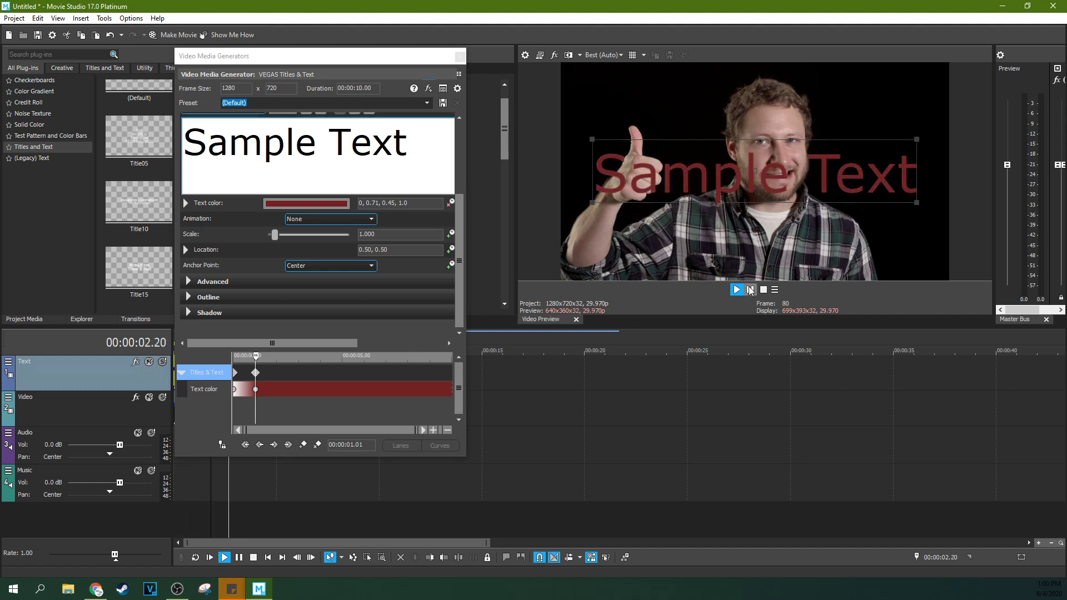
{"action": "key", "text": "Return"}
- Move the red keyframe later and copy the white starting keyframe
{"action": "left_click_drag", "start_coordinate": [256, 373], "coordinate": [264, 374]}
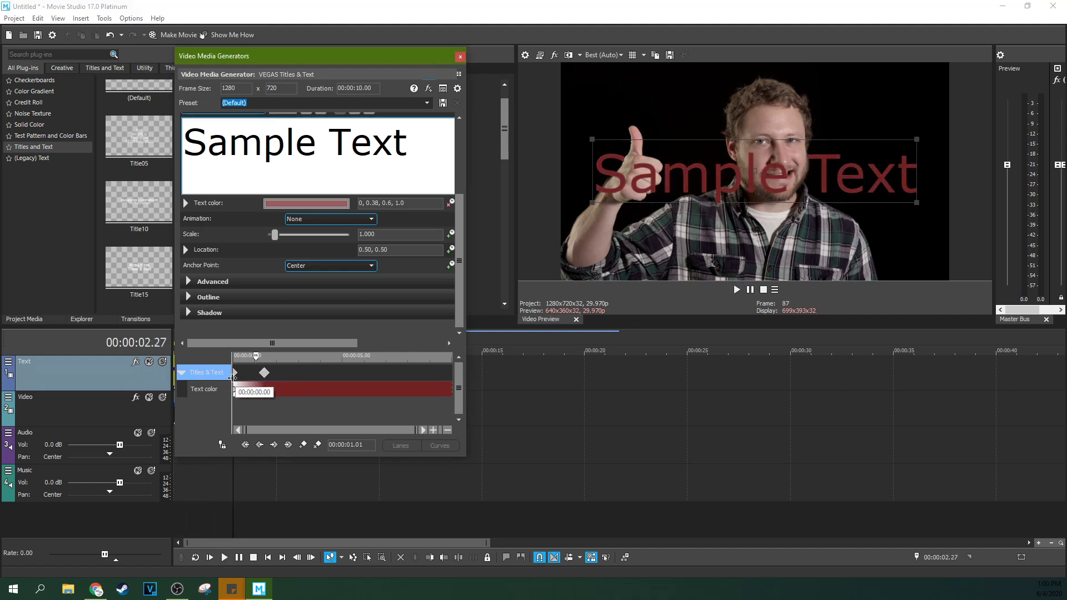
{"action": "left_click", "coordinate": [235, 377]}
{"action": "right_click", "coordinate": [235, 378]}
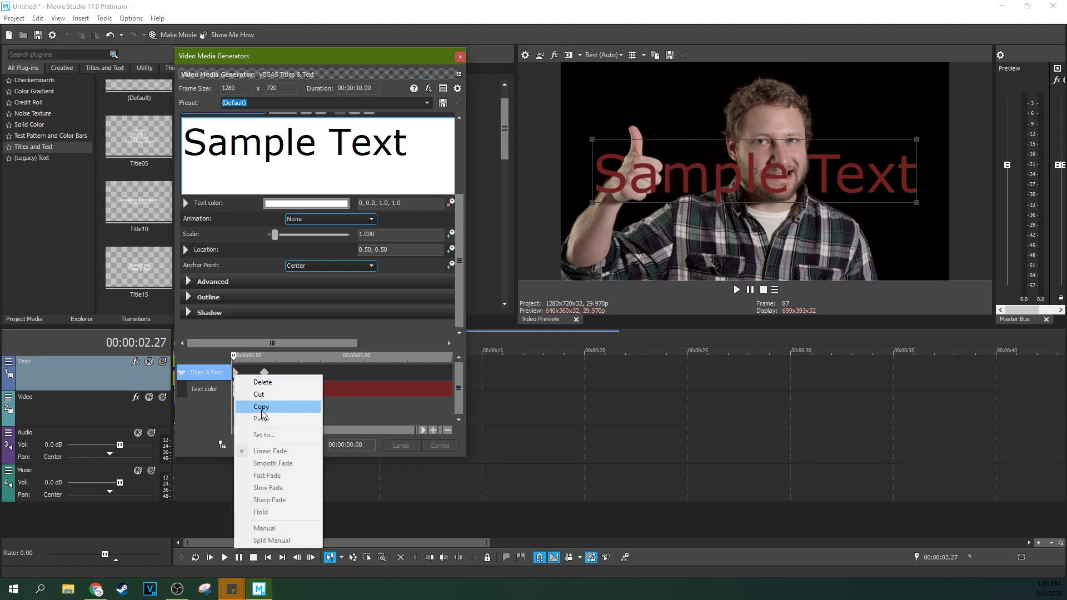
{"action": "left_click", "coordinate": [265, 411]}
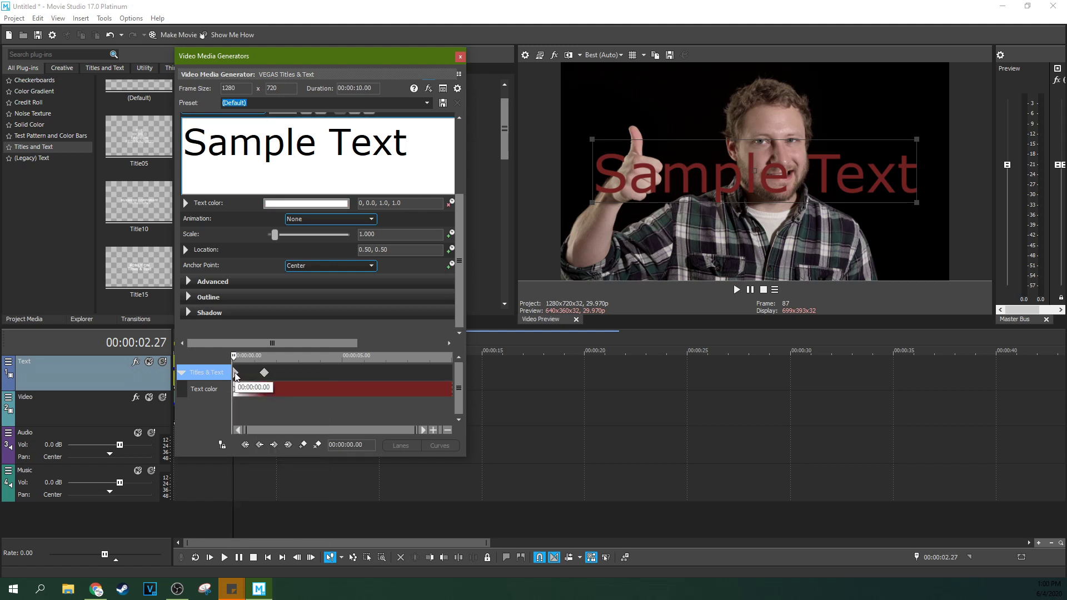
{"action": "left_click", "coordinate": [225, 558]}
{"action": "left_click", "coordinate": [239, 557]}
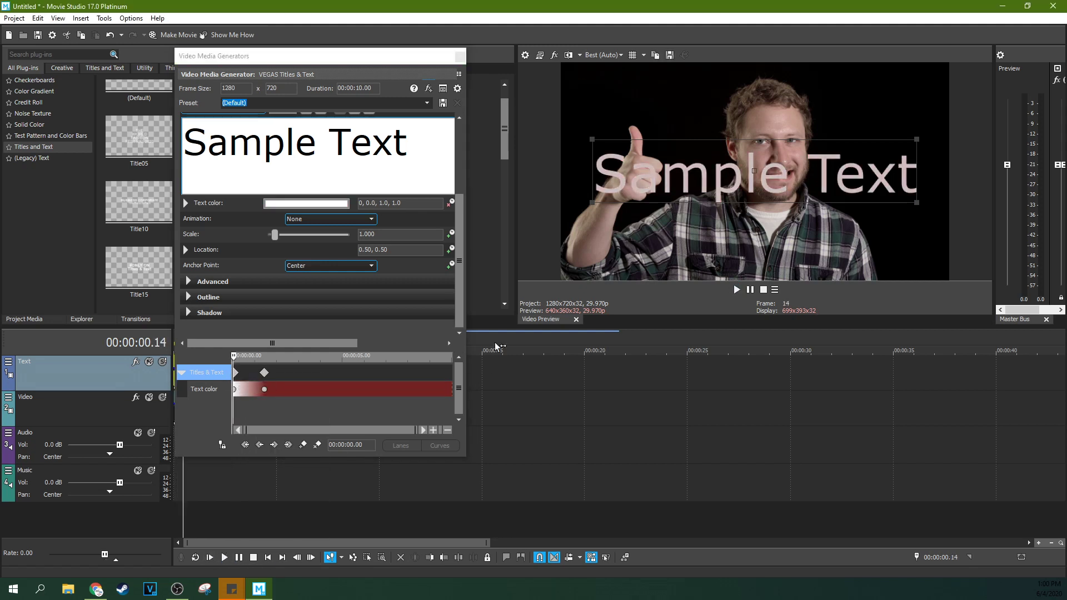
- Change the blending type of the Text color keyframe
{"action": "left_click", "coordinate": [236, 377]}
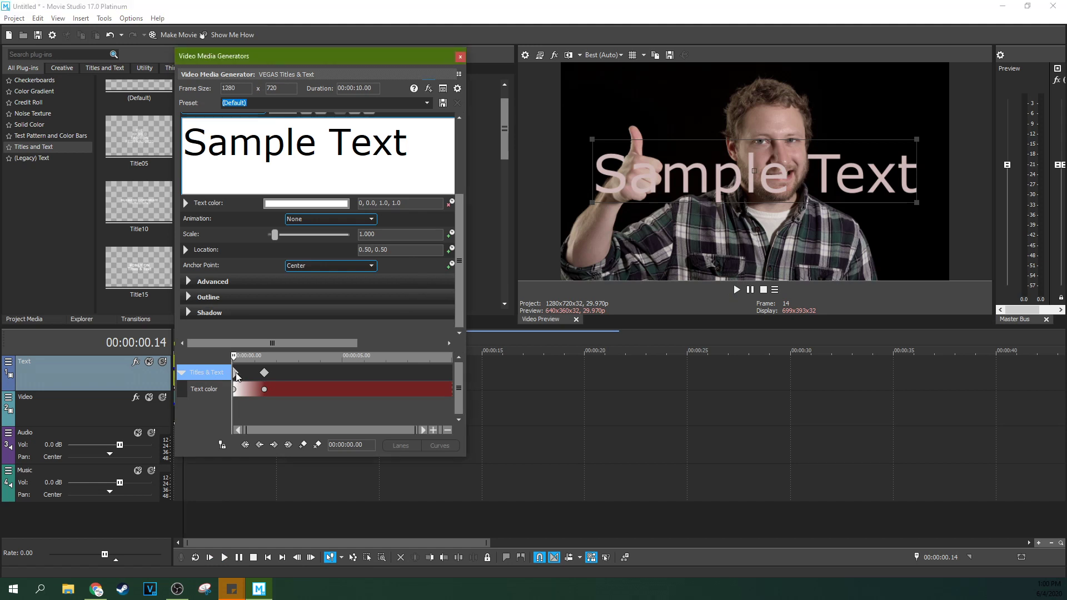
{"action": "right_click", "coordinate": [236, 376]}
{"action": "left_click", "coordinate": [262, 416]}
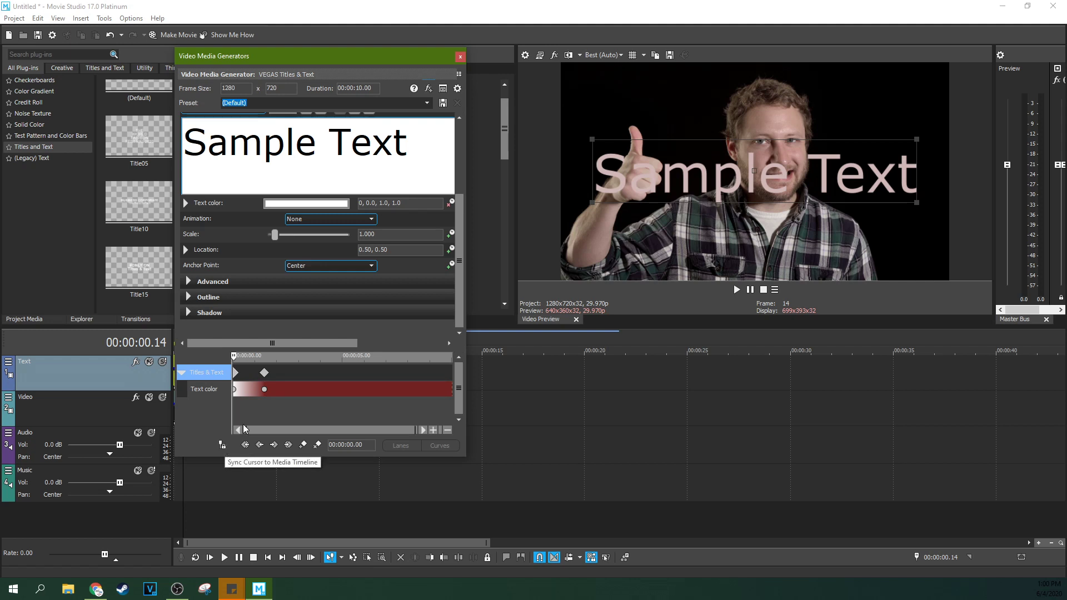
{"action": "right_click", "coordinate": [235, 380]}
{"action": "left_click", "coordinate": [262, 418]}
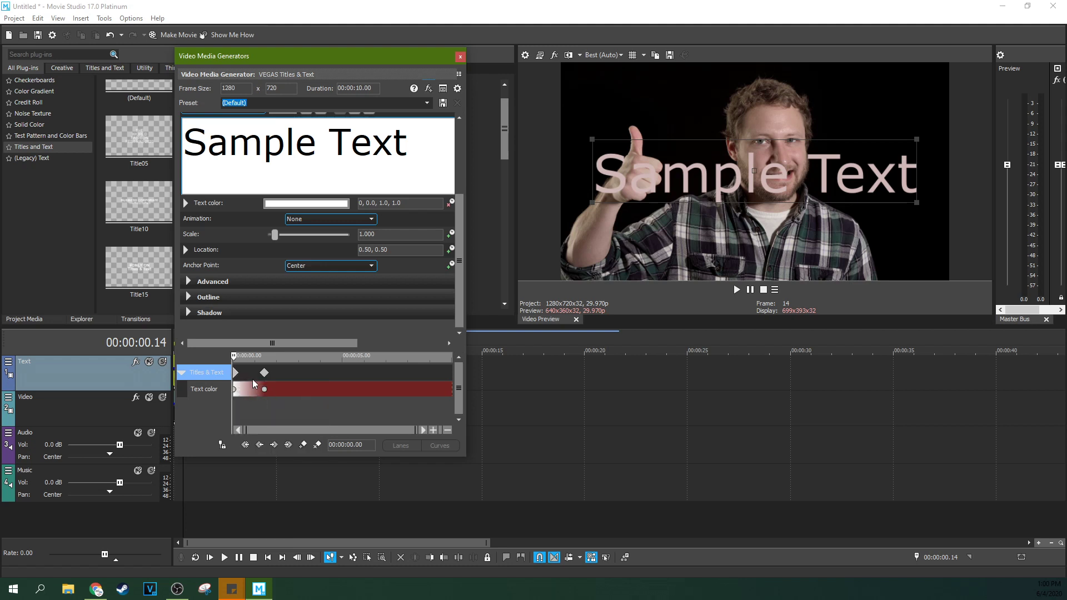
- Add a keyframe at 00:00:00.24, set its blending, and move it to about one second
{"action": "left_click", "coordinate": [252, 381]}
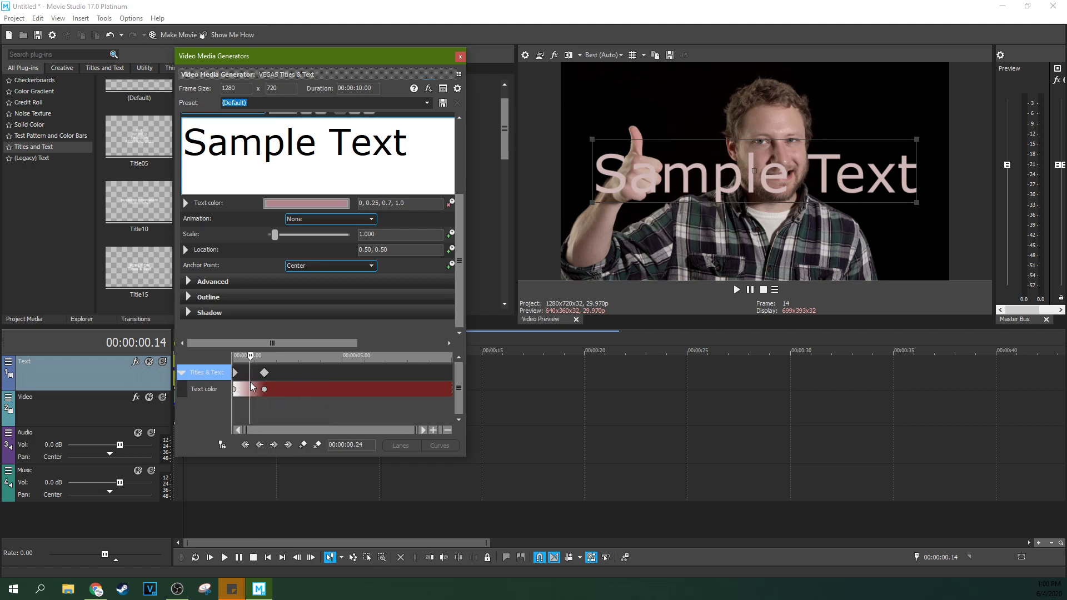
{"action": "left_click", "coordinate": [303, 445]}
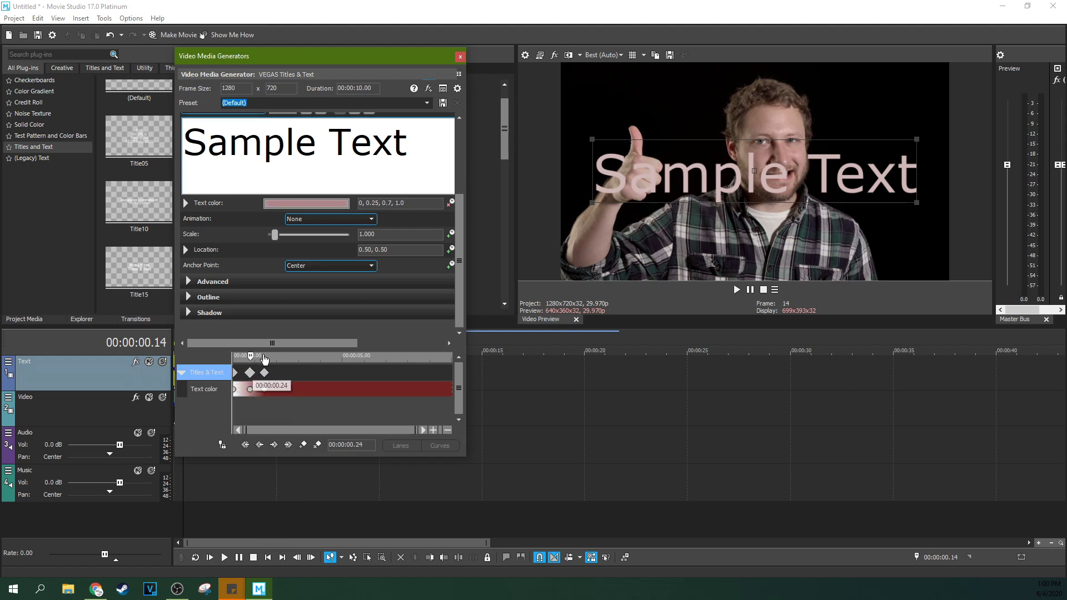
{"action": "right_click", "coordinate": [260, 388]}
{"action": "left_click", "coordinate": [267, 415]}
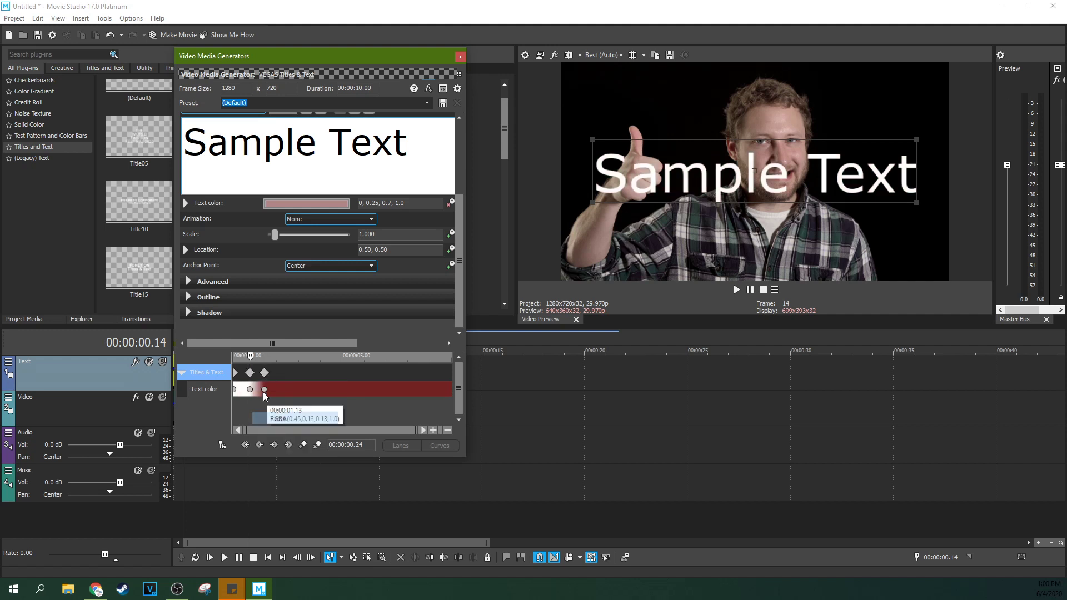
{"action": "left_click_drag", "start_coordinate": [250, 372], "coordinate": [257, 376]}
{"action": "left_click", "coordinate": [224, 557]}
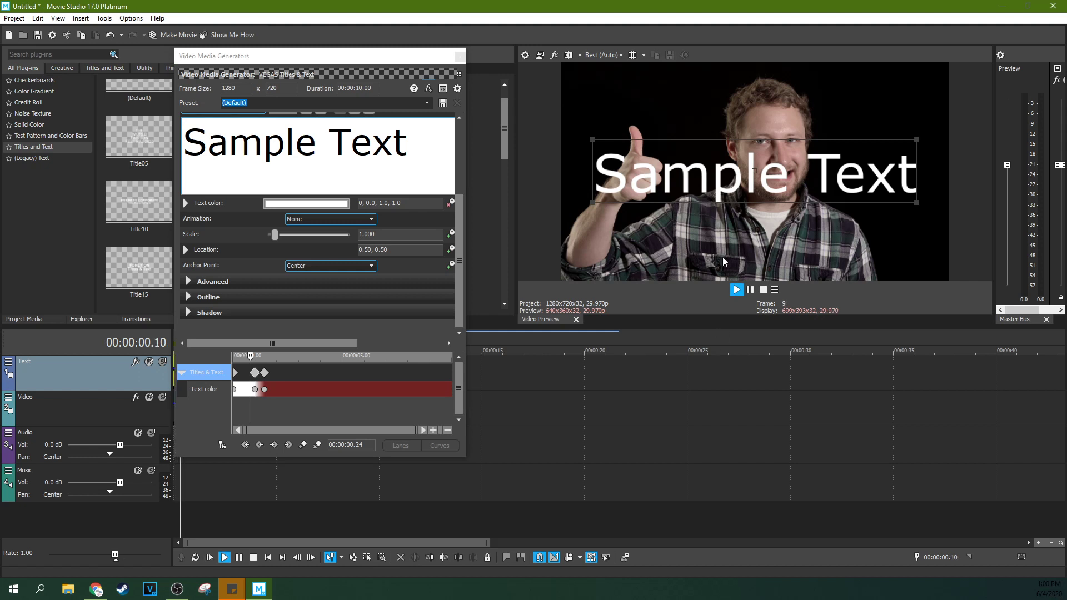
{"action": "left_click", "coordinate": [750, 290]}
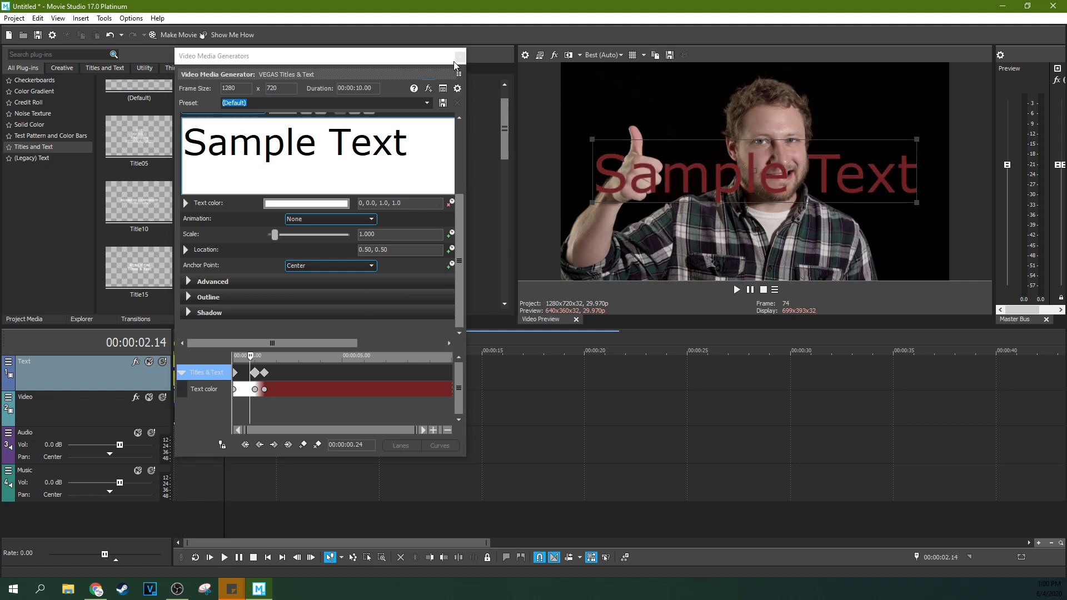
- Shrink the title to about a third of its size (Scale 0.332)
{"action": "left_click", "coordinate": [342, 163]}
{"action": "left_click_drag", "start_coordinate": [311, 153], "coordinate": [256, 140]}
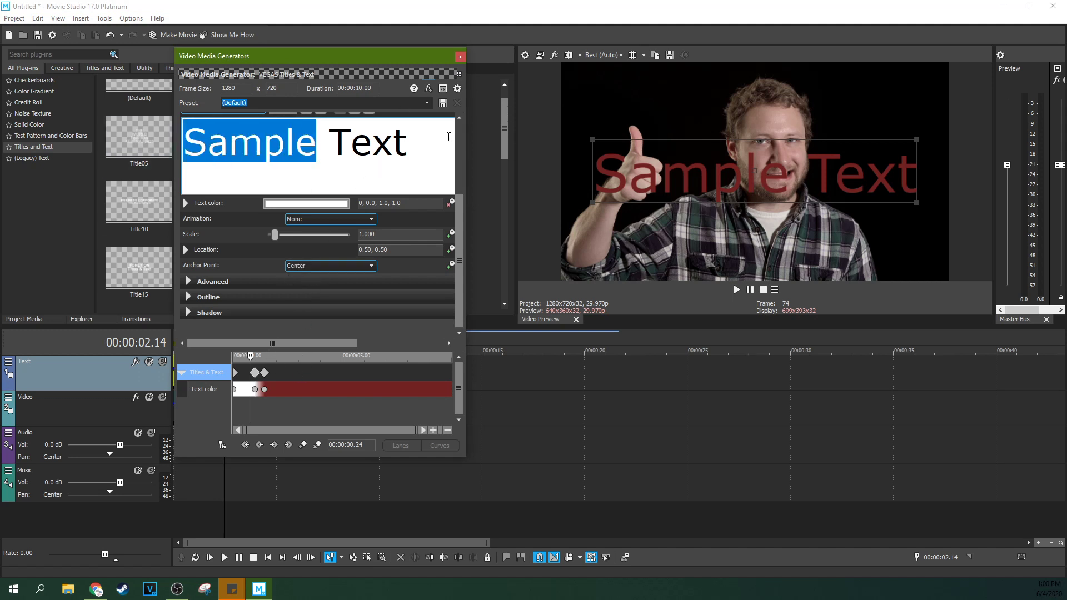
{"action": "left_click_drag", "start_coordinate": [593, 202], "coordinate": [833, 154]}
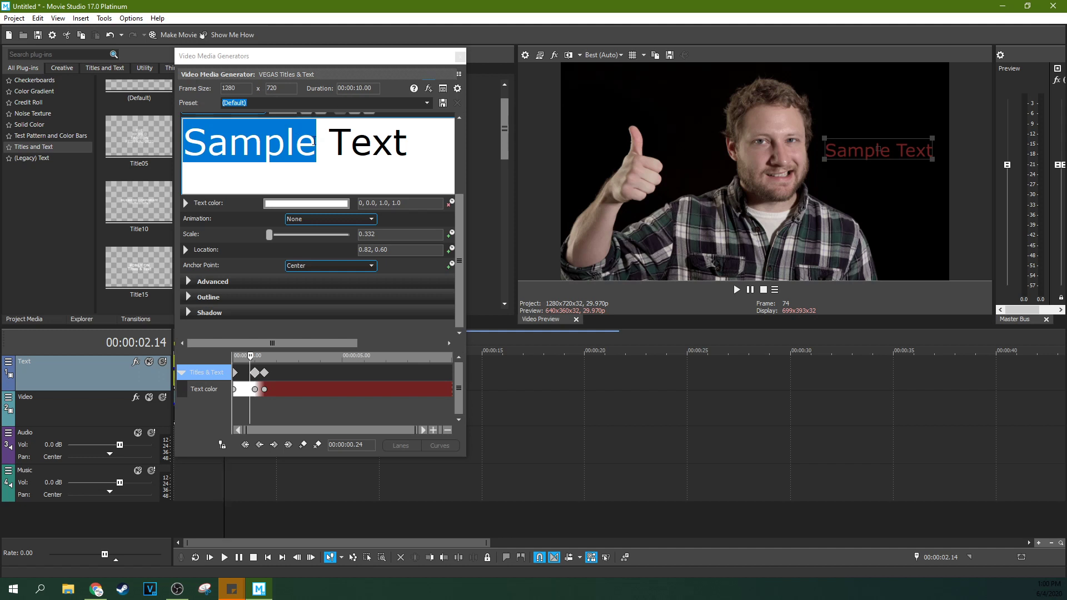
- Set the word 'Sample' in Times New Roman CYR
{"action": "left_click", "coordinate": [399, 185]}
{"action": "scroll", "coordinate": [459, 227], "scroll_direction": "up", "scroll_amount": 1}
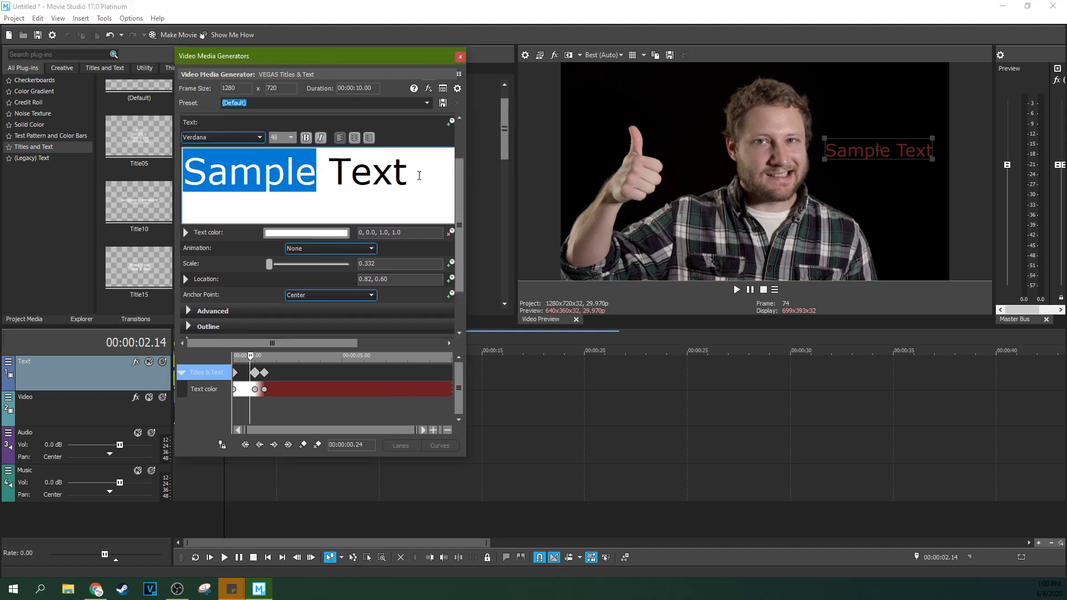
{"action": "left_click", "coordinate": [321, 172]}
{"action": "double_click", "coordinate": [321, 173]}
{"action": "left_click", "coordinate": [259, 138]}
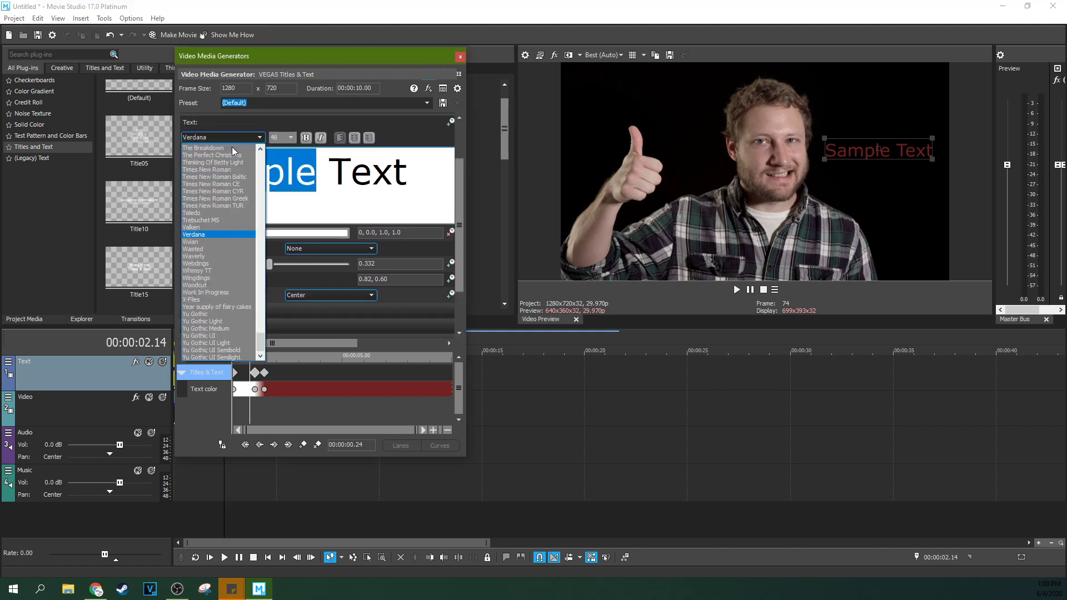
{"action": "left_click", "coordinate": [219, 194]}
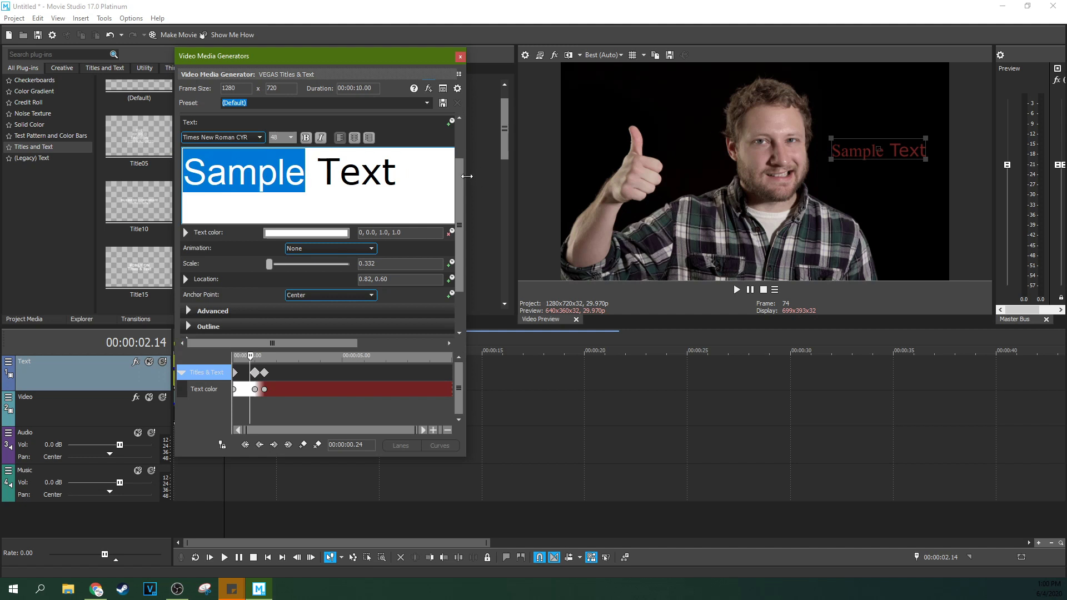
- Set the whole title in X-Files, then 'Sample' in Times New Roman
{"action": "left_click_drag", "start_coordinate": [396, 174], "coordinate": [184, 173]}
{"action": "left_click", "coordinate": [259, 137]}
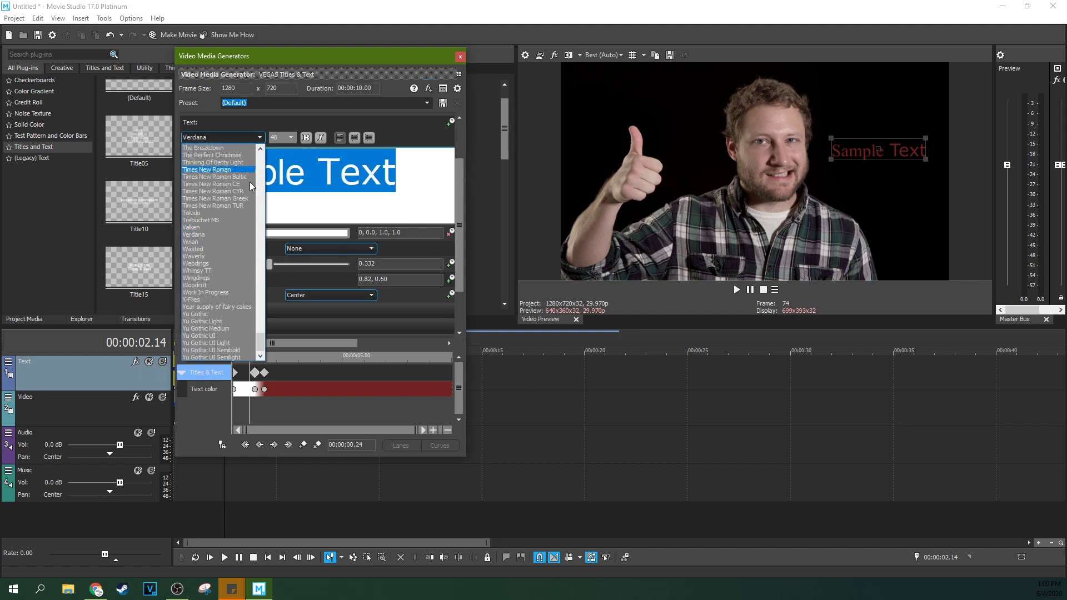
{"action": "left_click", "coordinate": [191, 299]}
{"action": "left_click", "coordinate": [298, 194]}
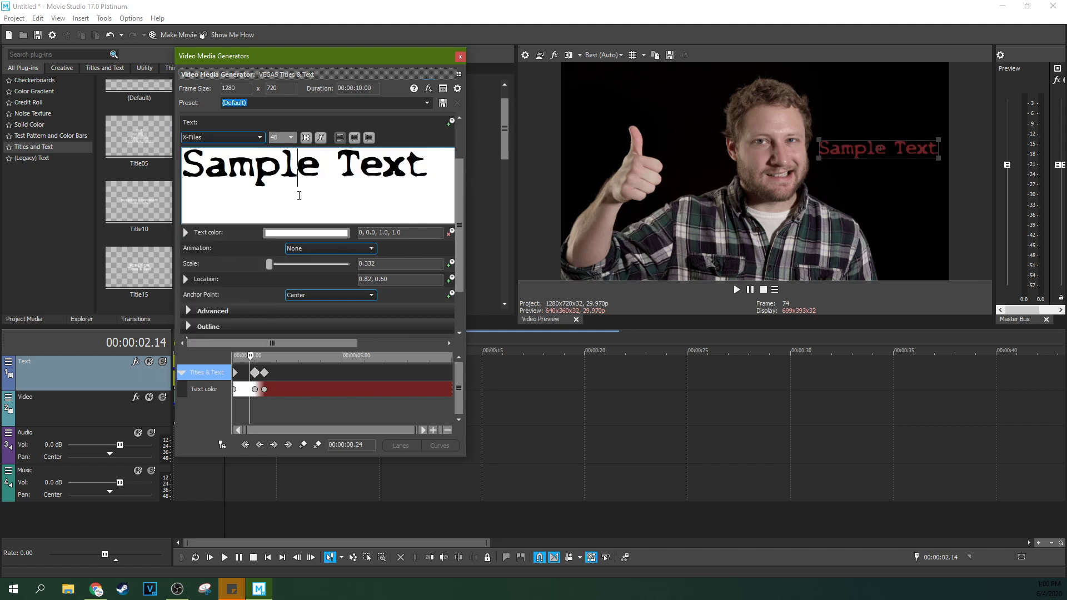
{"action": "double_click", "coordinate": [250, 167]}
{"action": "left_click", "coordinate": [258, 137]}
{"action": "left_click", "coordinate": [210, 167]}
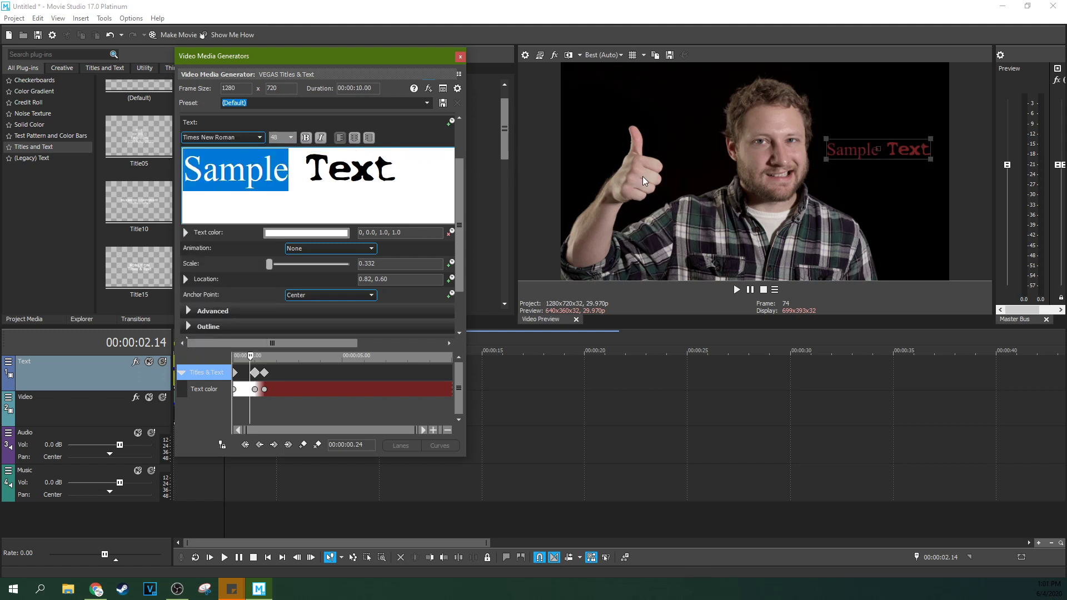
- Try red text colour, revert it to white, and move the title up and right
{"action": "left_click", "coordinate": [417, 167]}
{"action": "key", "text": "ctrl+a"}
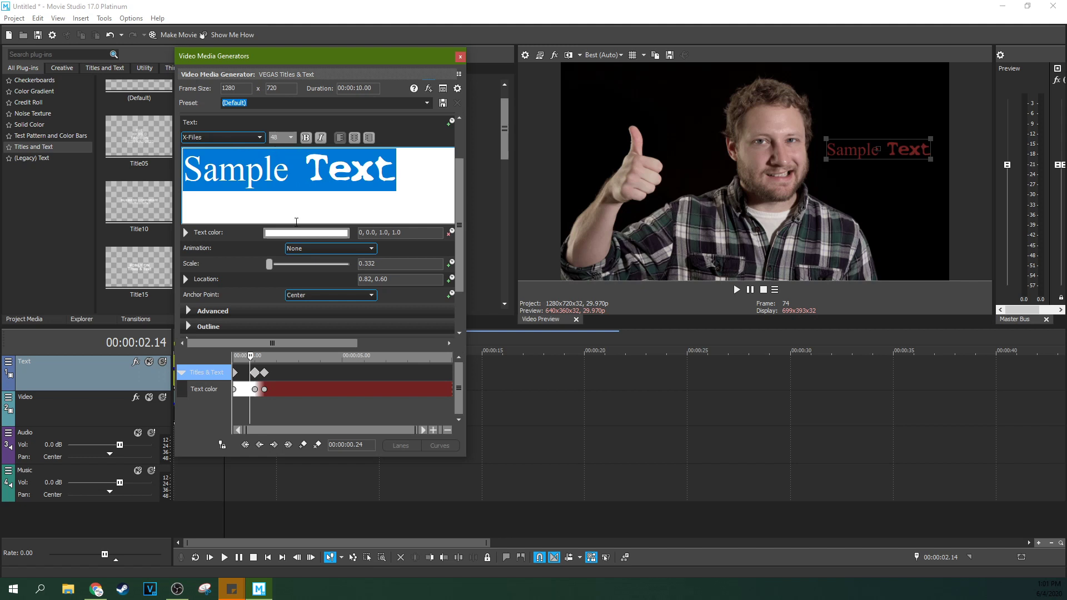
{"action": "left_click", "coordinate": [295, 241]}
{"action": "left_click", "coordinate": [301, 281]}
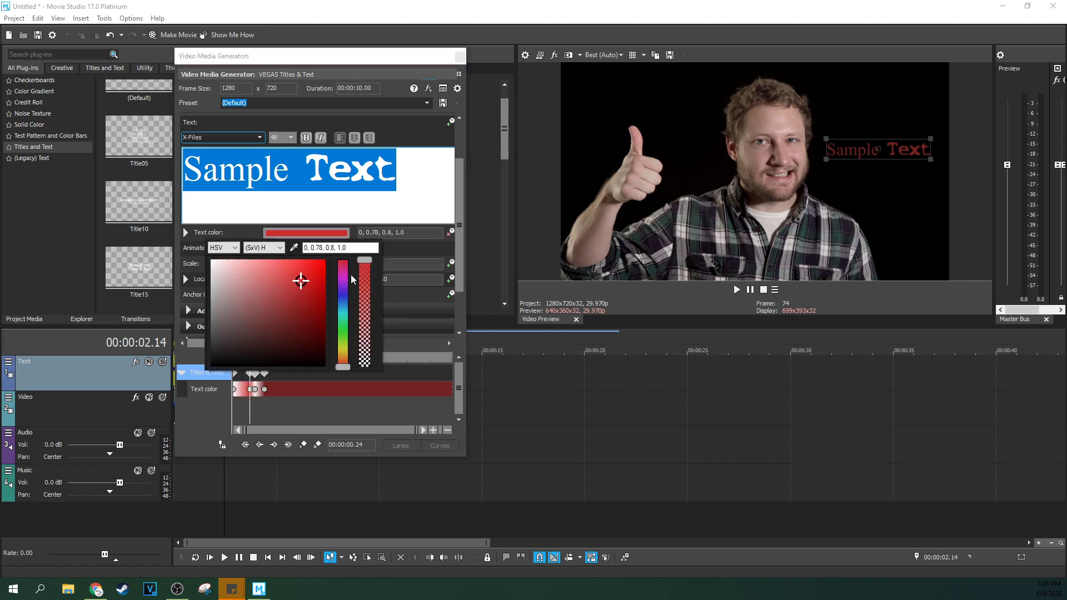
{"action": "left_click", "coordinate": [211, 261]}
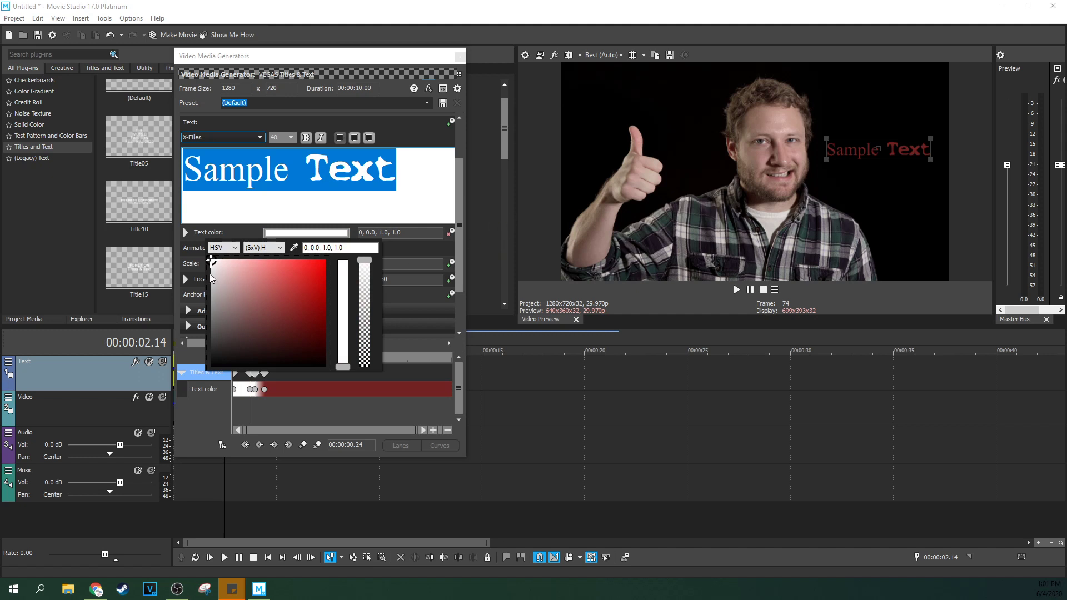
{"action": "left_click", "coordinate": [878, 148]}
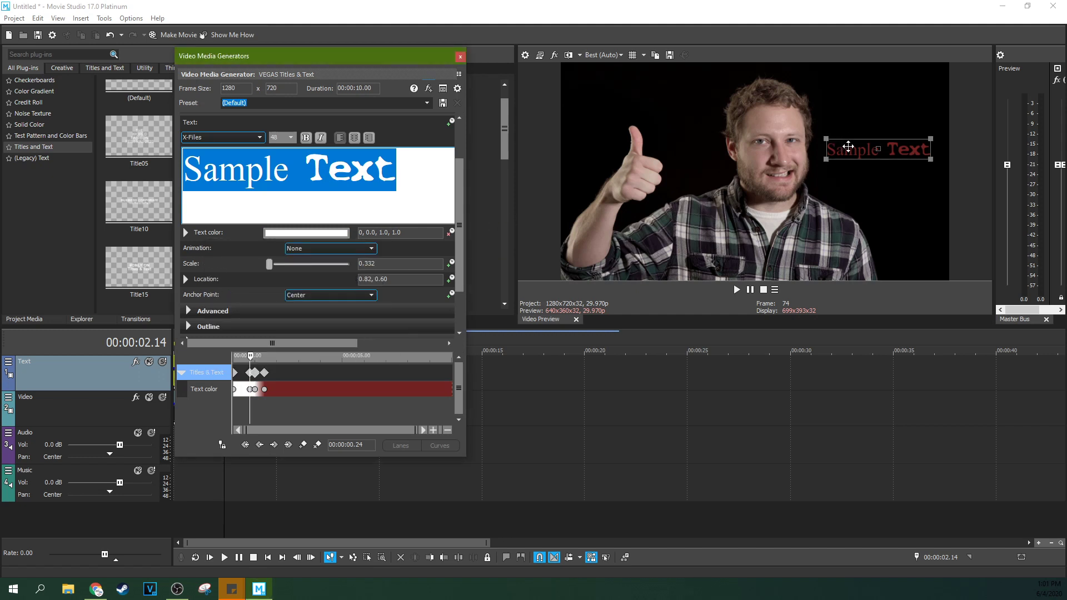
{"action": "mouse_move", "coordinate": [838, 157]}
{"action": "left_mouse_down"}
{"action": "mouse_move", "coordinate": [854, 142]}
{"action": "mouse_move", "coordinate": [840, 163]}
{"action": "left_mouse_up"}
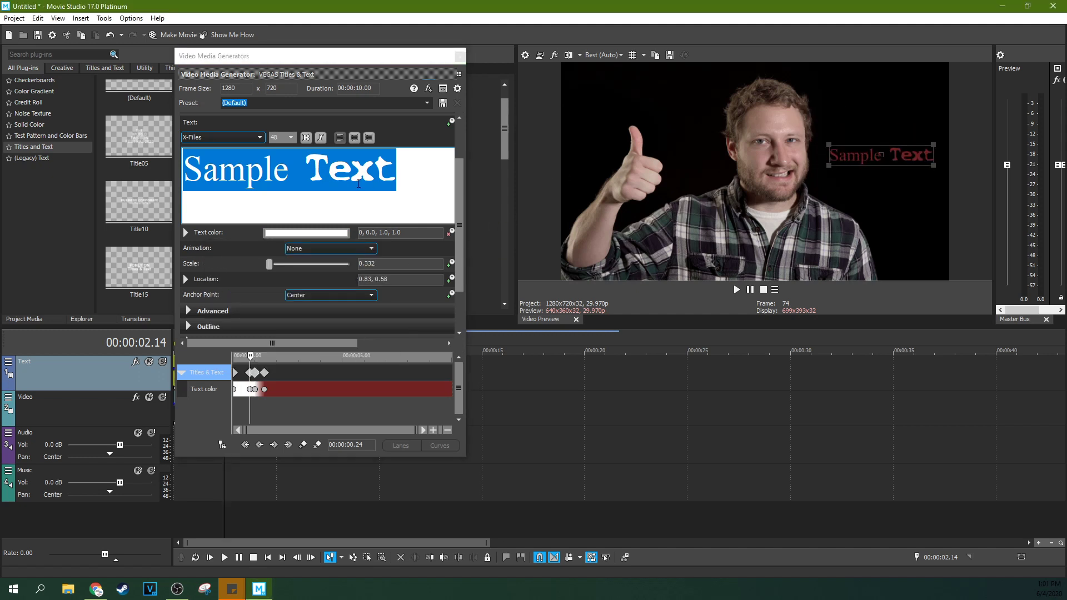
{"action": "left_click", "coordinate": [345, 127]}
- Add a fresh (Default) title to the Text track and open its settings
{"action": "left_click", "coordinate": [460, 57]}
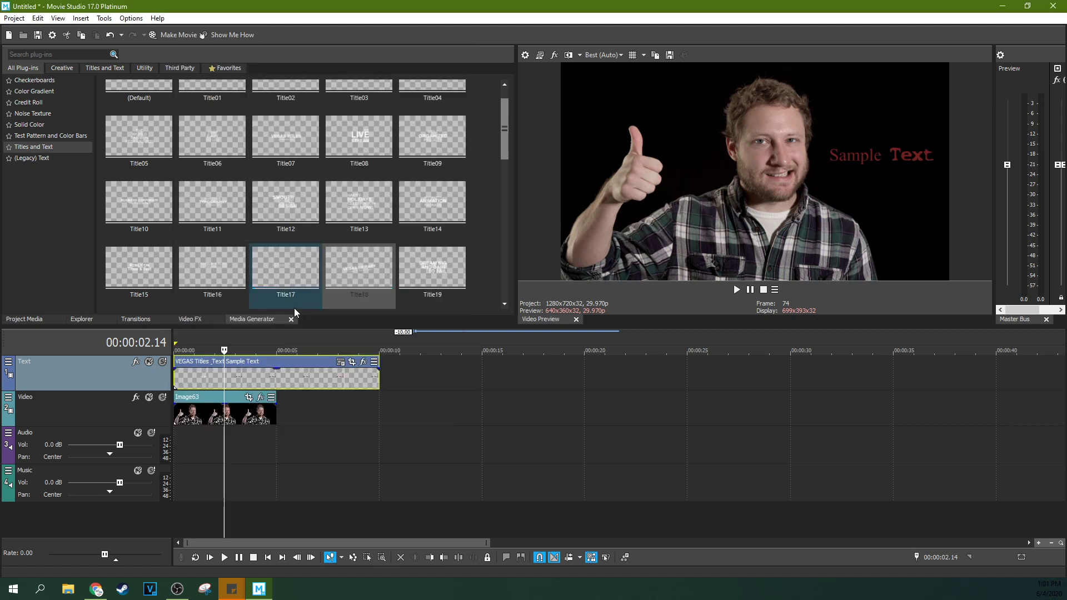
{"action": "key", "text": "space"}
{"action": "left_click_drag", "start_coordinate": [139, 87], "coordinate": [152, 432]}
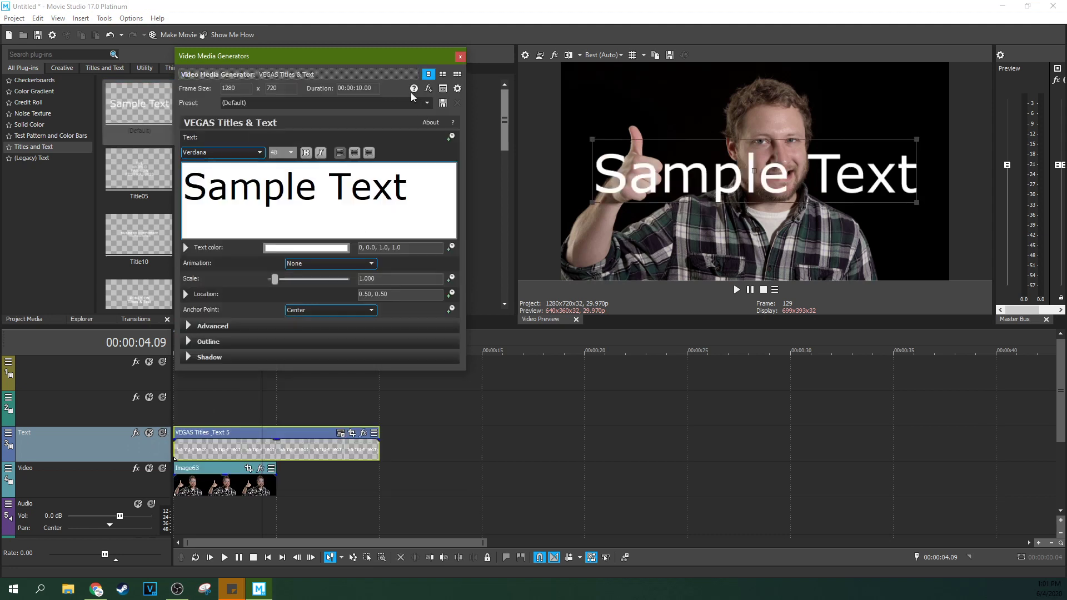
{"action": "left_click", "coordinate": [460, 58]}
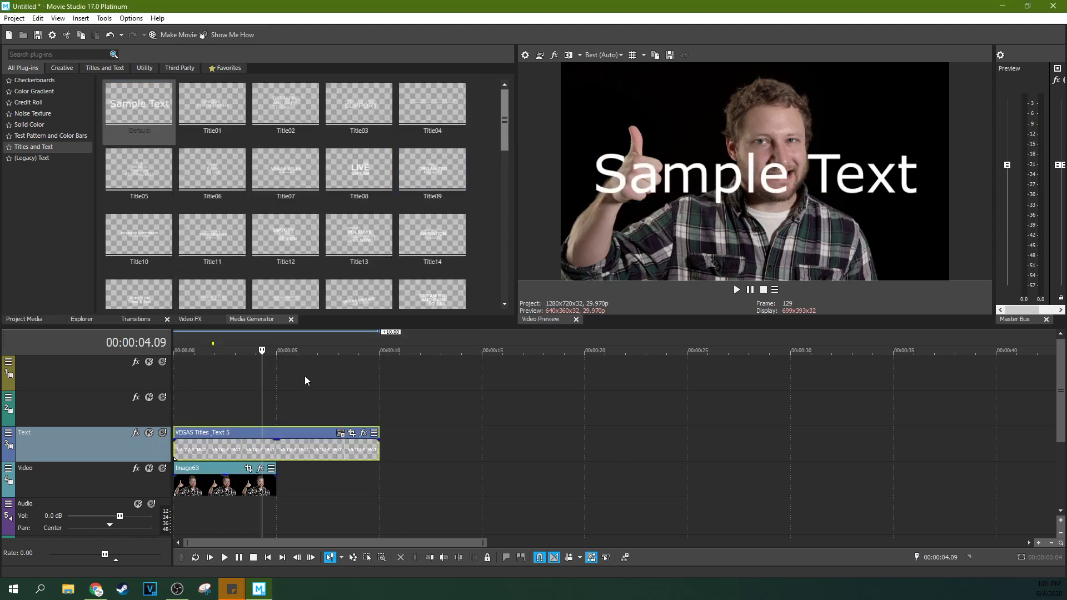
{"action": "left_click", "coordinate": [340, 434]}
- Set the whole title in The Breakdown font, scaled to 0.599 at position 0.83, 0.61
{"action": "triple_click", "coordinate": [429, 198]}
{"action": "left_click", "coordinate": [260, 152]}
{"action": "left_click", "coordinate": [217, 164]}
{"action": "left_click", "coordinate": [329, 201]}
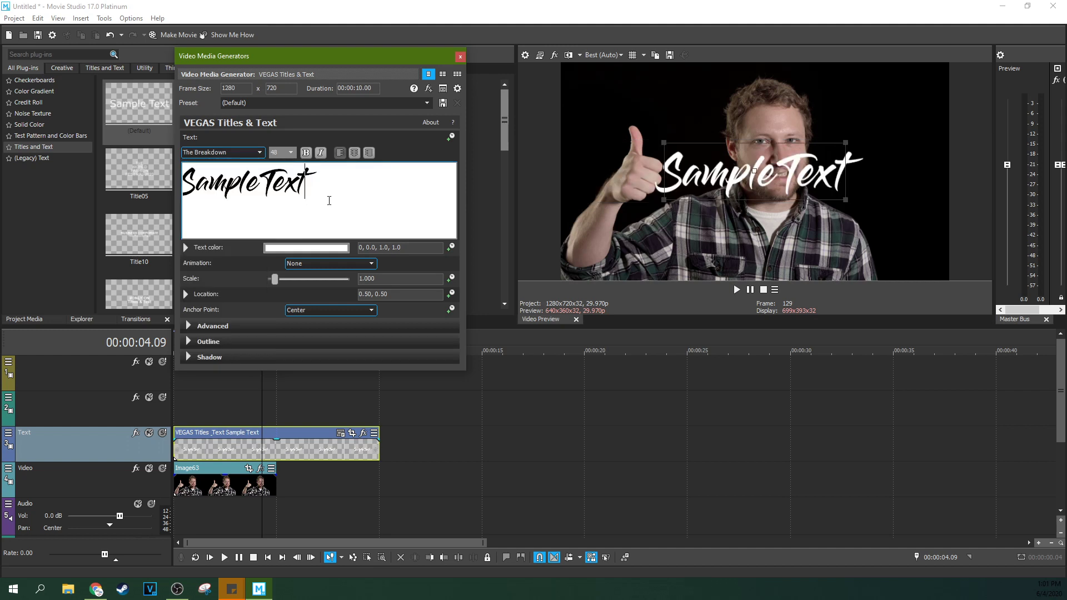
{"action": "left_click_drag", "start_coordinate": [845, 200], "coordinate": [891, 147]}
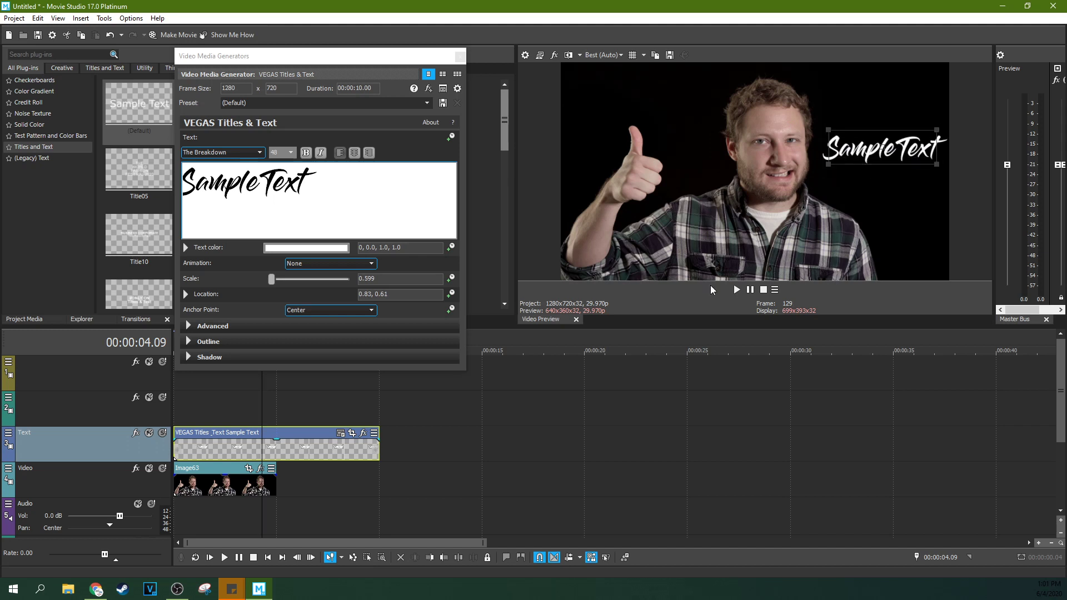
{"action": "left_click", "coordinate": [252, 388]}
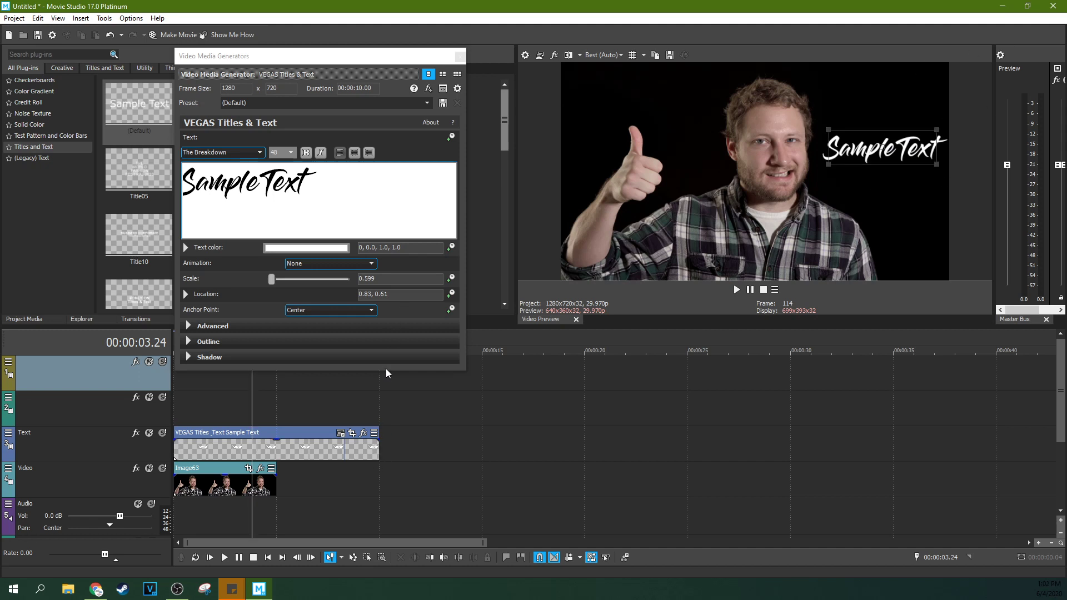
- Remove the space between Sample and Text, then paste a copy of the title later on the track
{"action": "left_click", "coordinate": [263, 183]}
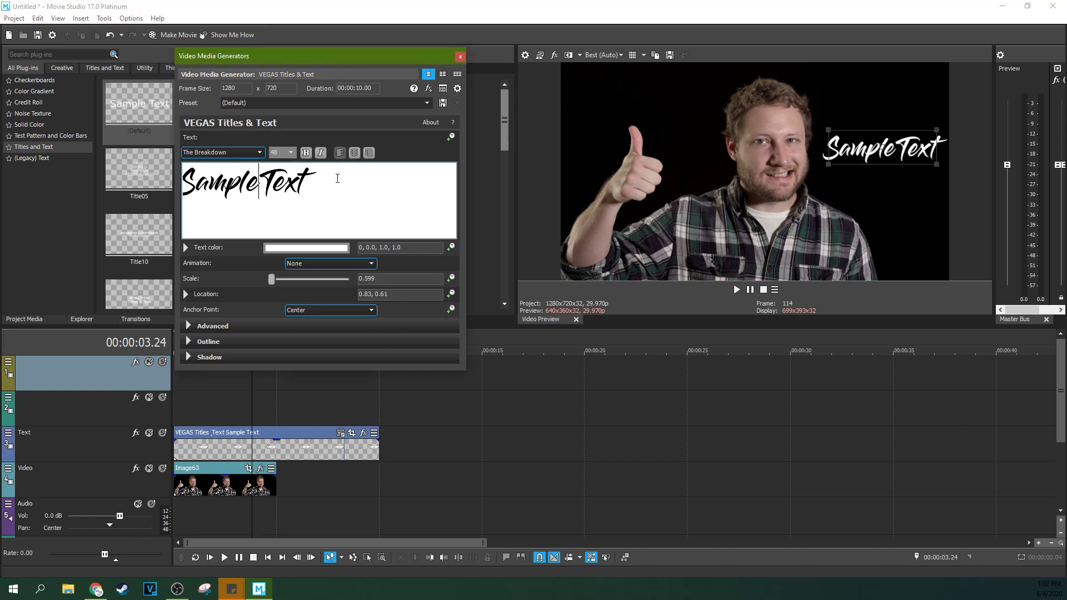
{"action": "key", "text": "BackSpace"}
{"action": "left_click", "coordinate": [316, 453]}
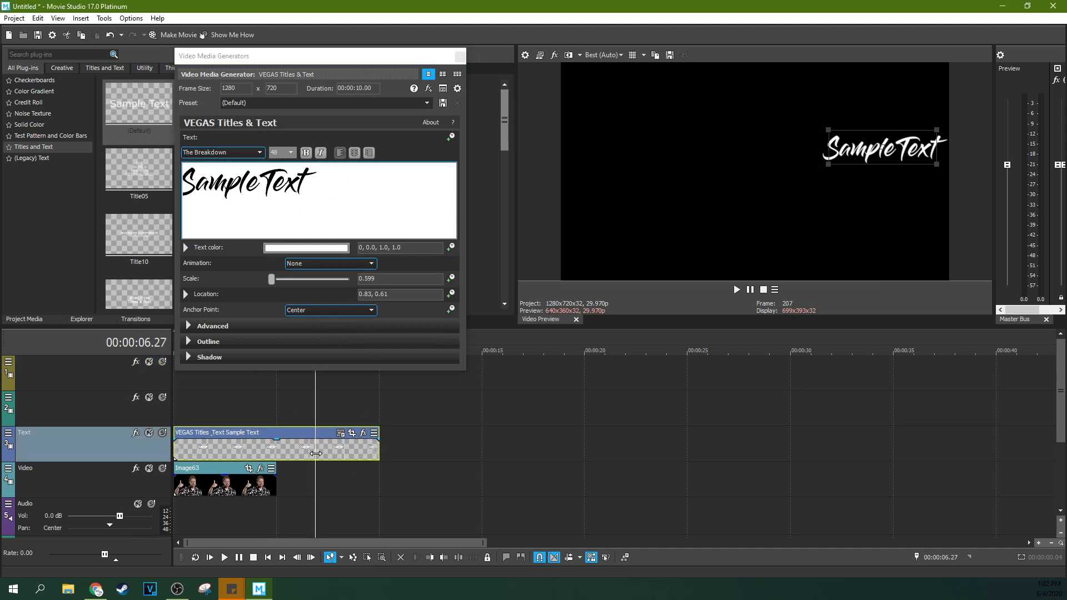
{"action": "left_click_drag", "start_coordinate": [302, 452], "coordinate": [505, 455]}
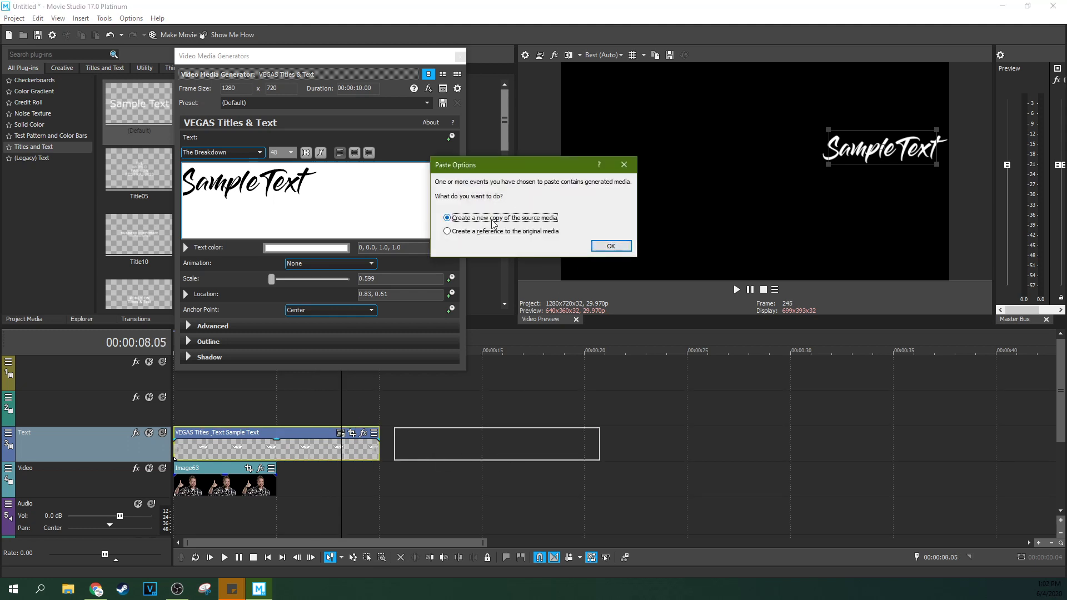
{"action": "left_click", "coordinate": [597, 245]}
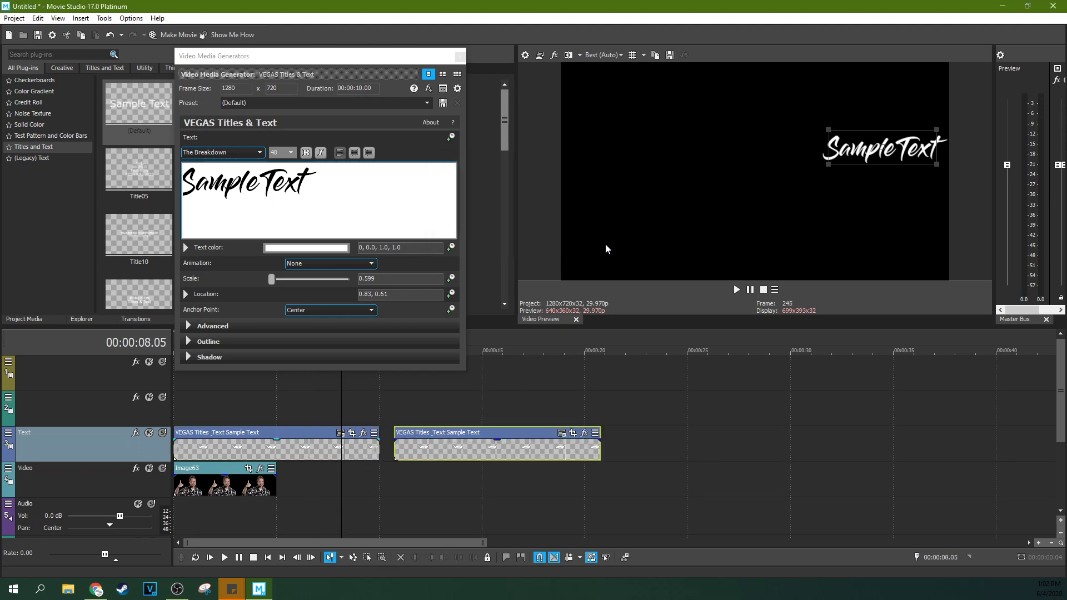
{"action": "left_click", "coordinate": [417, 449]}
{"action": "left_click", "coordinate": [343, 437]}
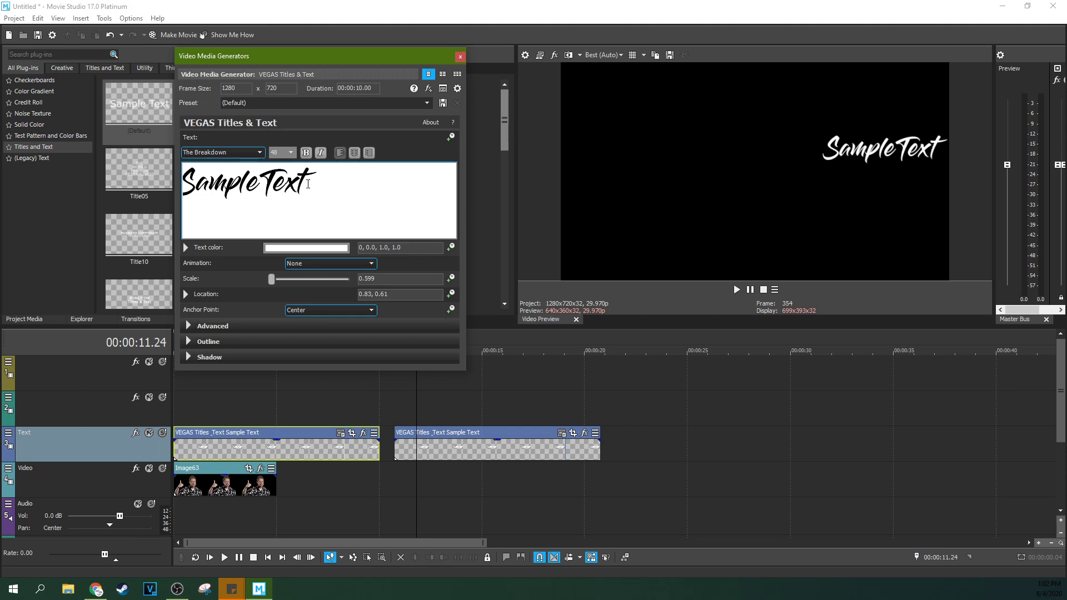
- Delete 'Sample' from the copy and move it to the start of the track above
{"action": "left_click", "coordinate": [463, 451]}
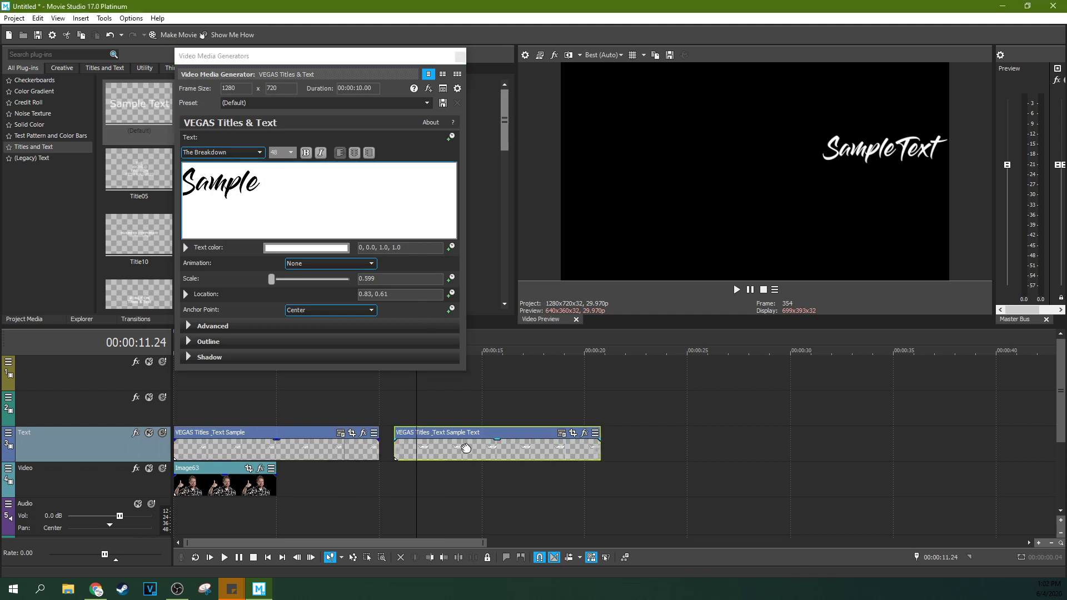
{"action": "left_click", "coordinate": [563, 437]}
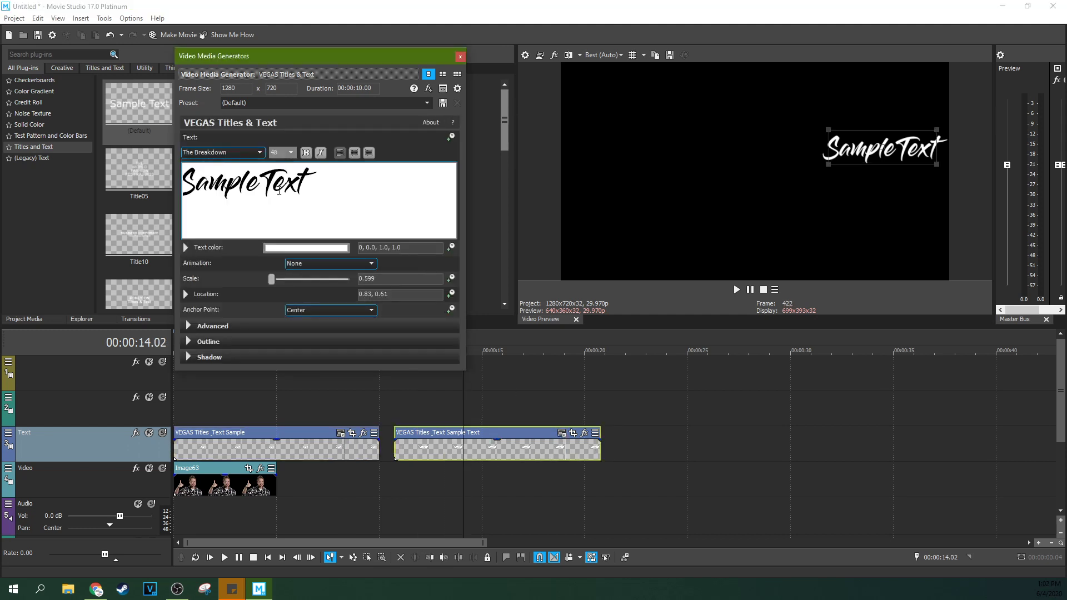
{"action": "key", "text": "BackSpace"}
{"action": "key", "text": "BackSpace"}
{"action": "key", "text": "BackSpace"}
{"action": "key", "text": "BackSpace"}
{"action": "key", "text": "BackSpace"}
{"action": "key", "text": "BackSpace"}
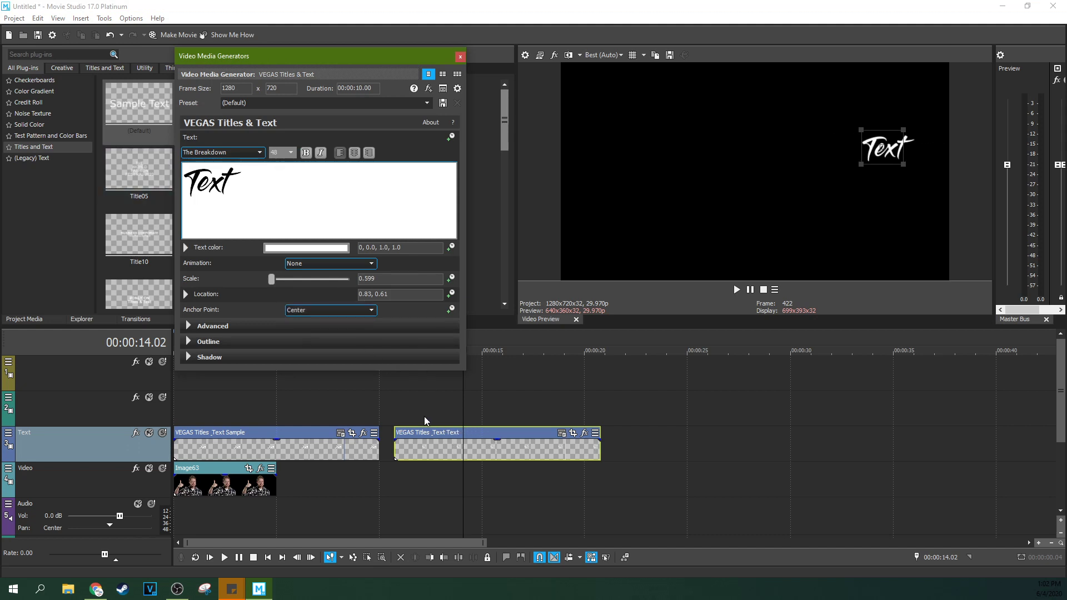
{"action": "left_click_drag", "start_coordinate": [426, 429], "coordinate": [209, 421]}
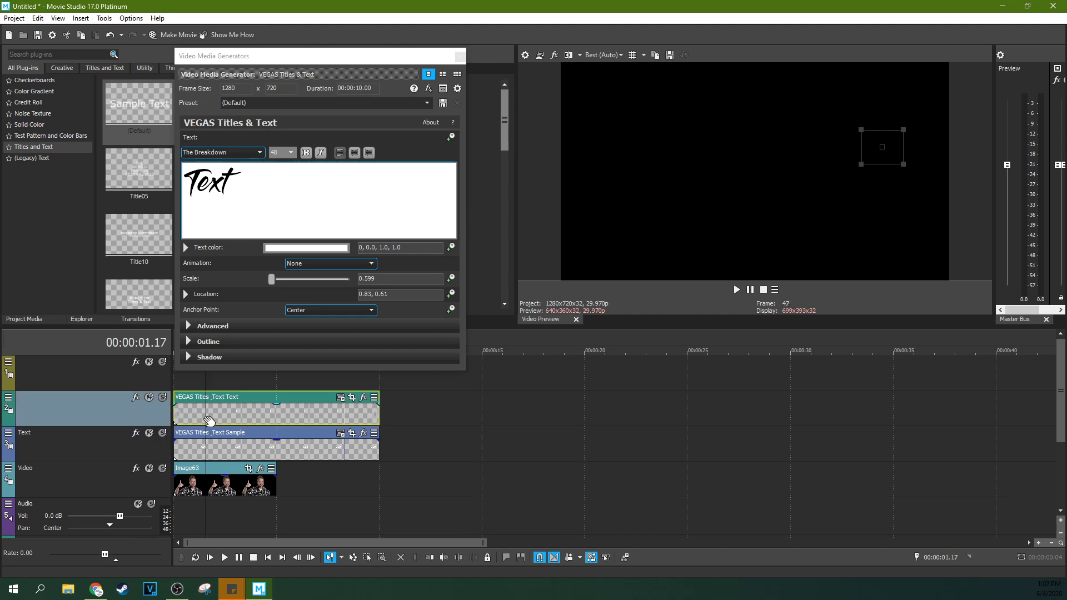
- Line up 'Text' beside 'Sample' using the preview grid, nudge Sample up, and close settings
{"action": "left_click_drag", "start_coordinate": [883, 146], "coordinate": [906, 143]}
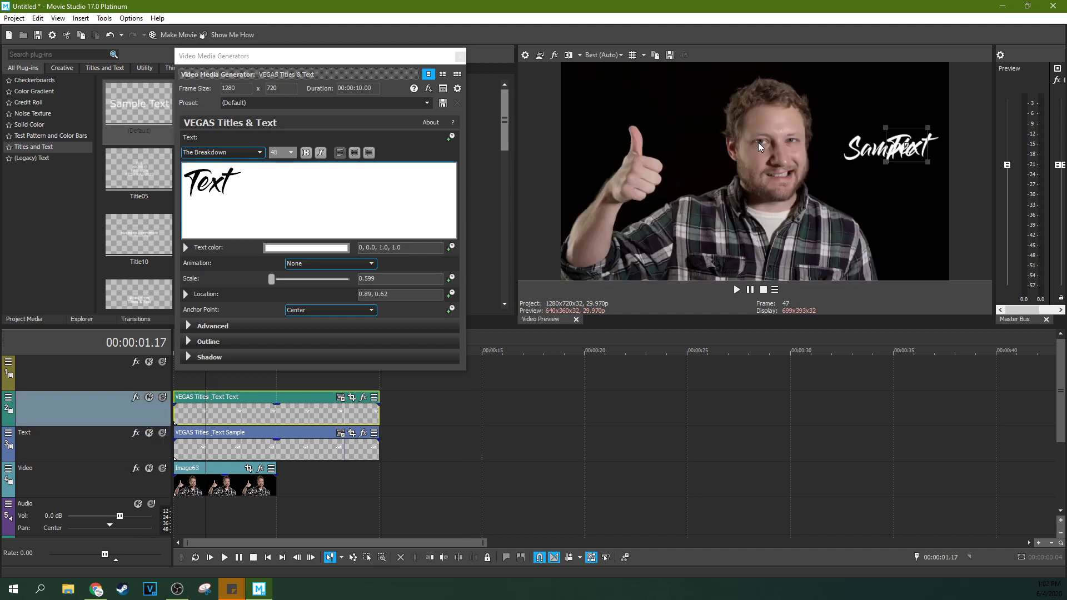
{"action": "left_click", "coordinate": [632, 56]}
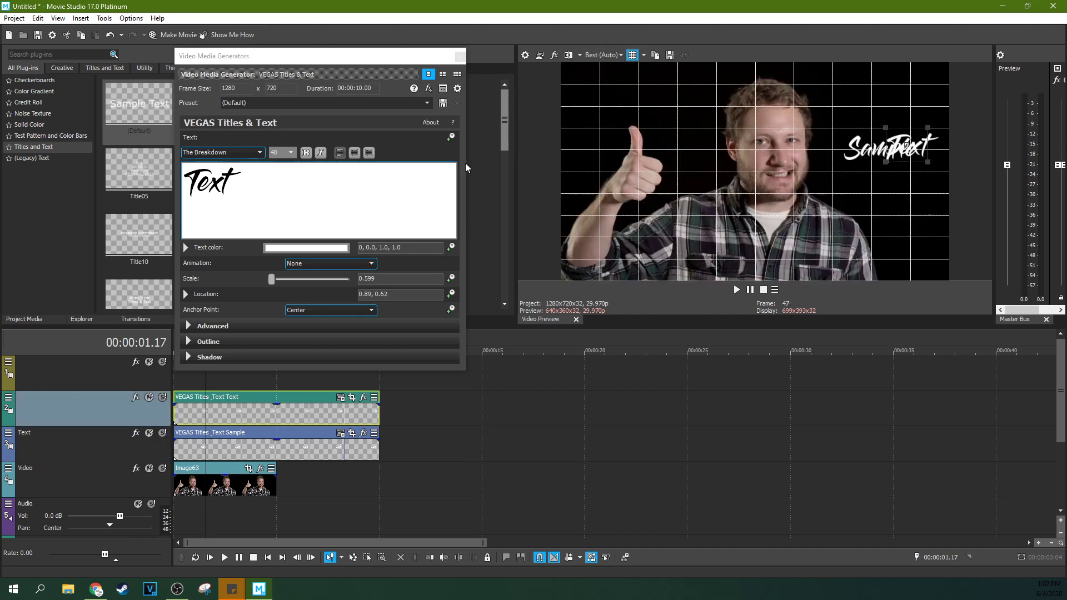
{"action": "left_click", "coordinate": [347, 434]}
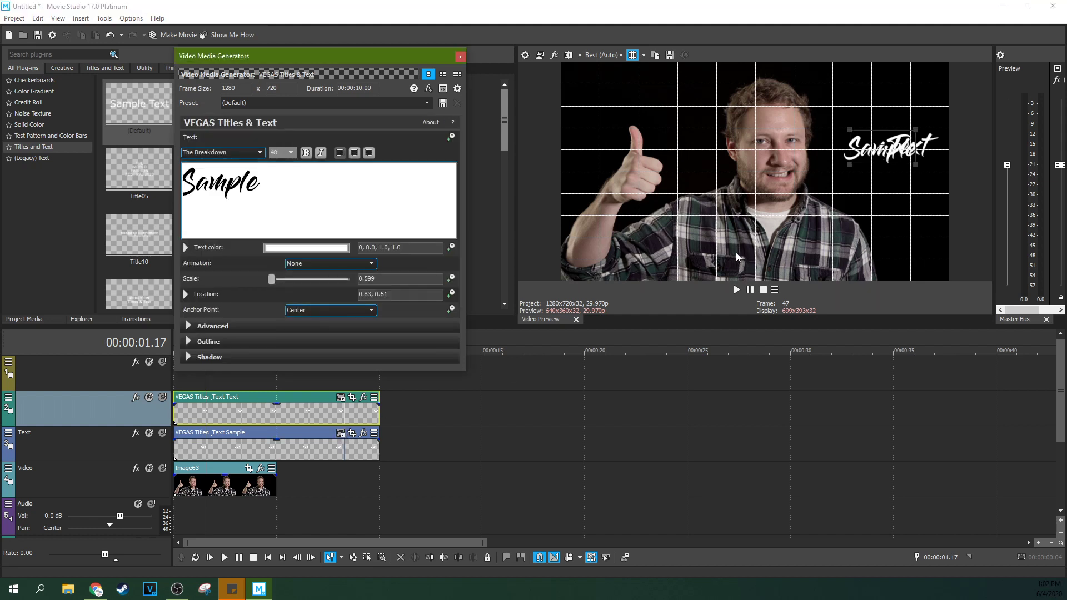
{"action": "left_click", "coordinate": [845, 157]}
{"action": "left_click_drag", "start_coordinate": [845, 157], "coordinate": [846, 157]}
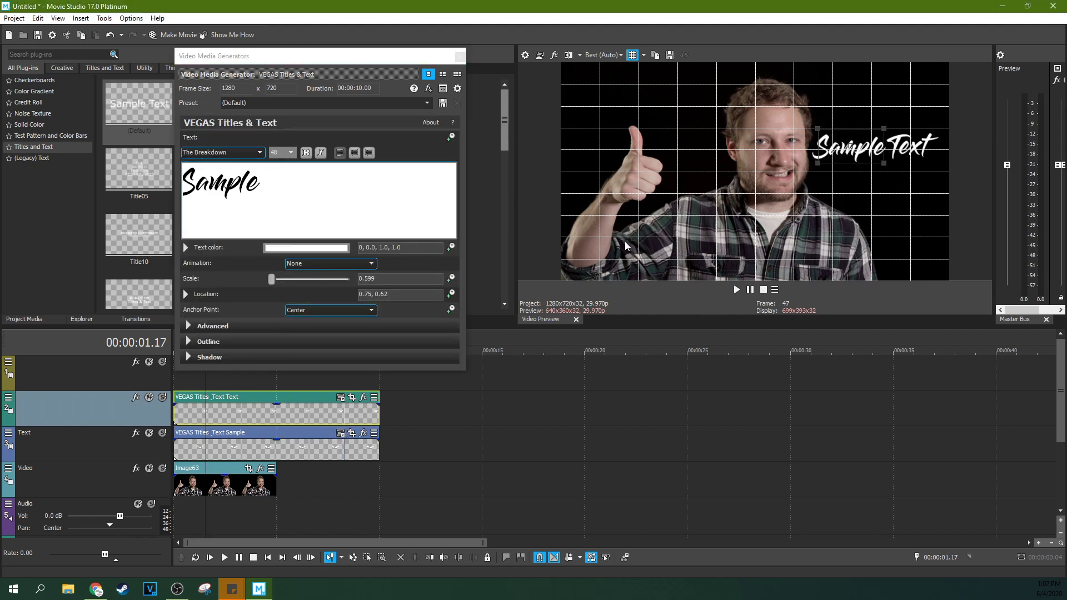
{"action": "left_click", "coordinate": [460, 56]}
- Preview from about three seconds and hide the preview grid
{"action": "left_click", "coordinate": [240, 428]}
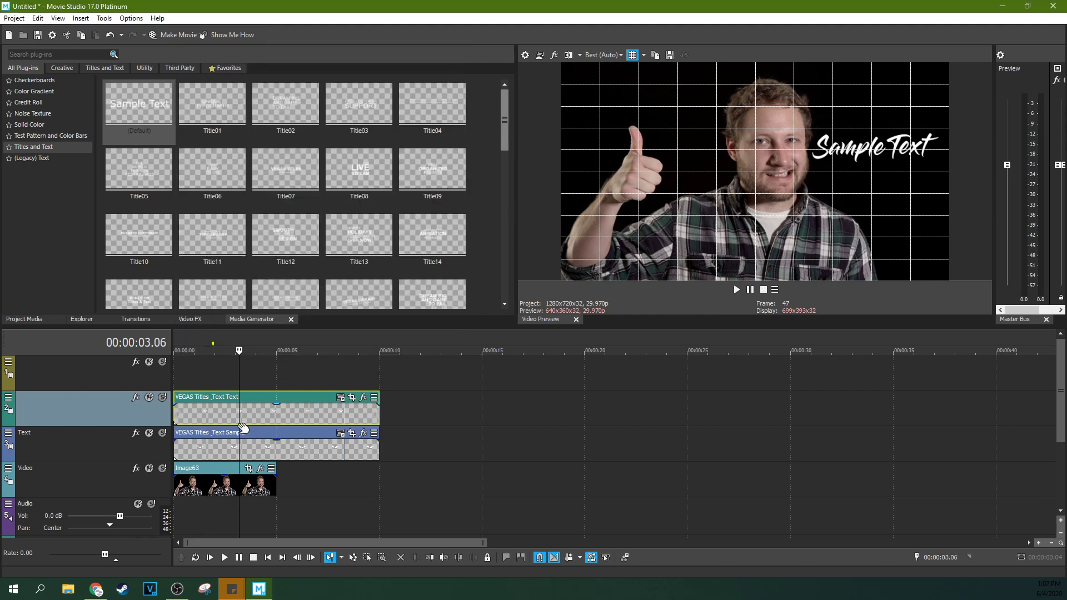
{"action": "key", "text": "space"}
{"action": "key", "text": "space"}
{"action": "left_click", "coordinate": [633, 55]}
{"action": "key", "text": "space"}
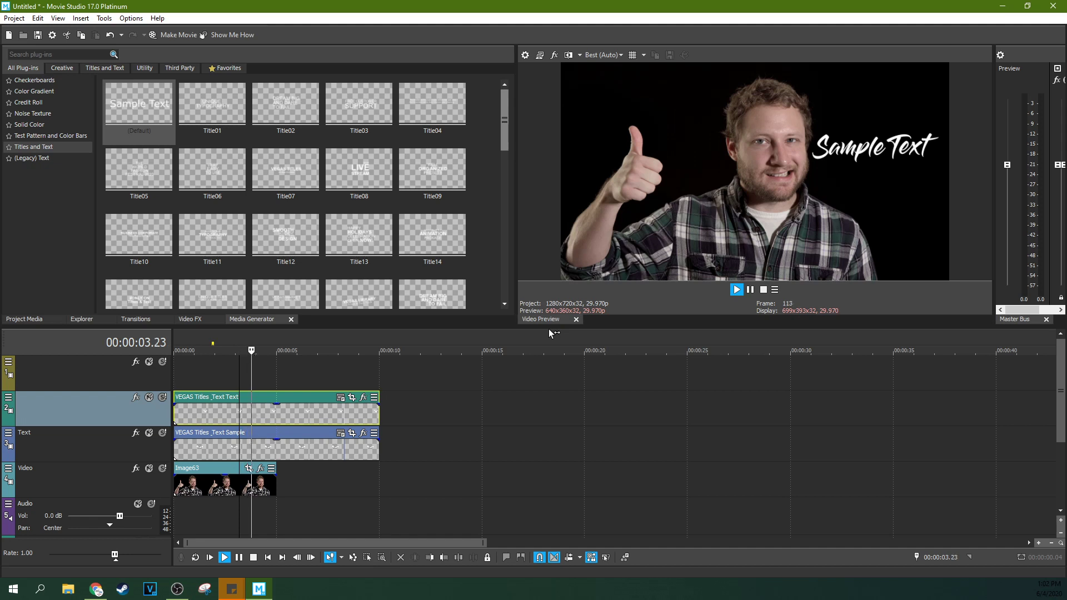
{"action": "key", "text": "space"}
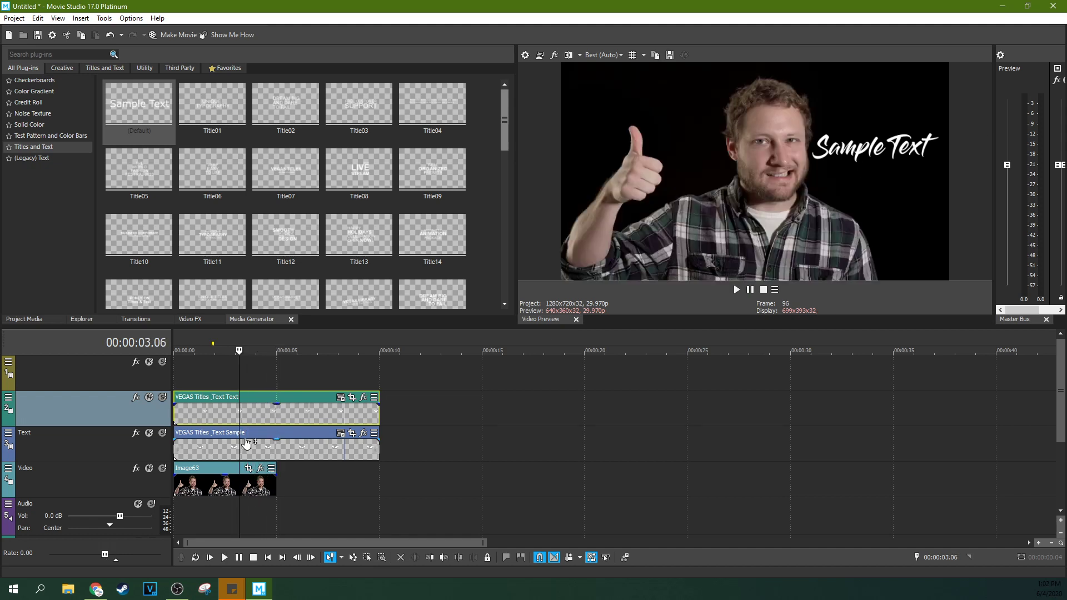
- Trim the Text event to start later and end much sooner, and give it a fade-in
{"action": "left_click_drag", "start_coordinate": [182, 419], "coordinate": [201, 419]}
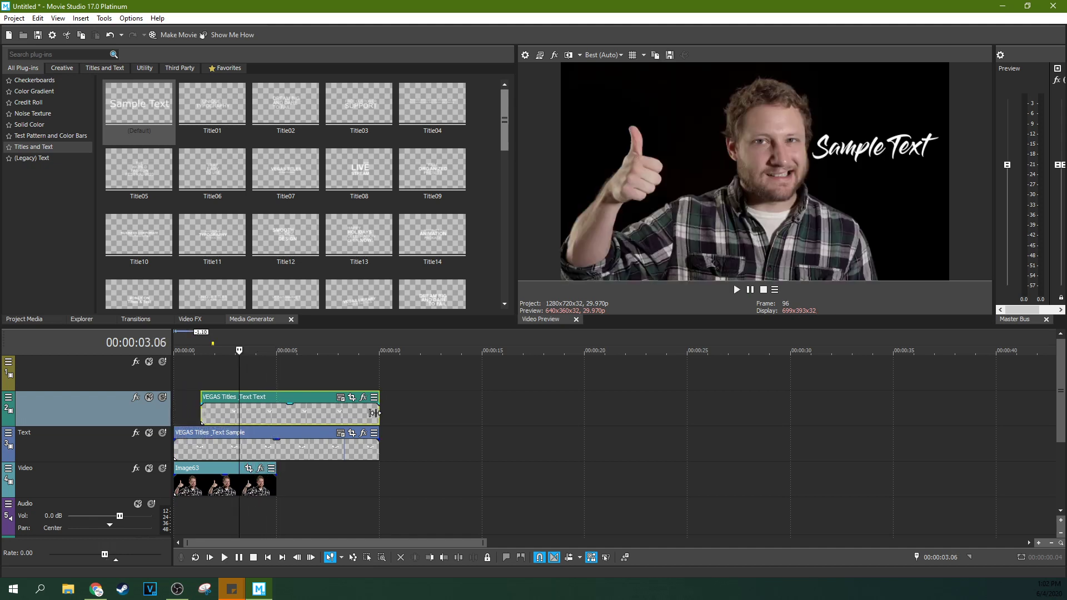
{"action": "left_click_drag", "start_coordinate": [374, 413], "coordinate": [223, 413]}
{"action": "left_click", "coordinate": [197, 416]}
{"action": "key", "text": "space"}
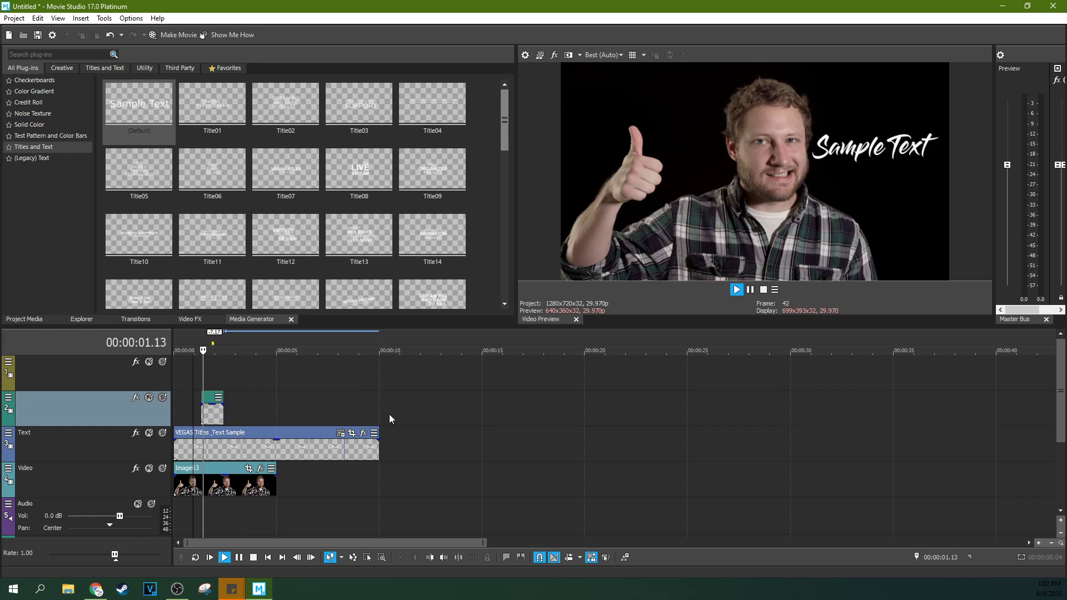
{"action": "key", "text": "space"}
{"action": "scroll", "coordinate": [265, 412], "scroll_direction": "up", "scroll_amount": 4}
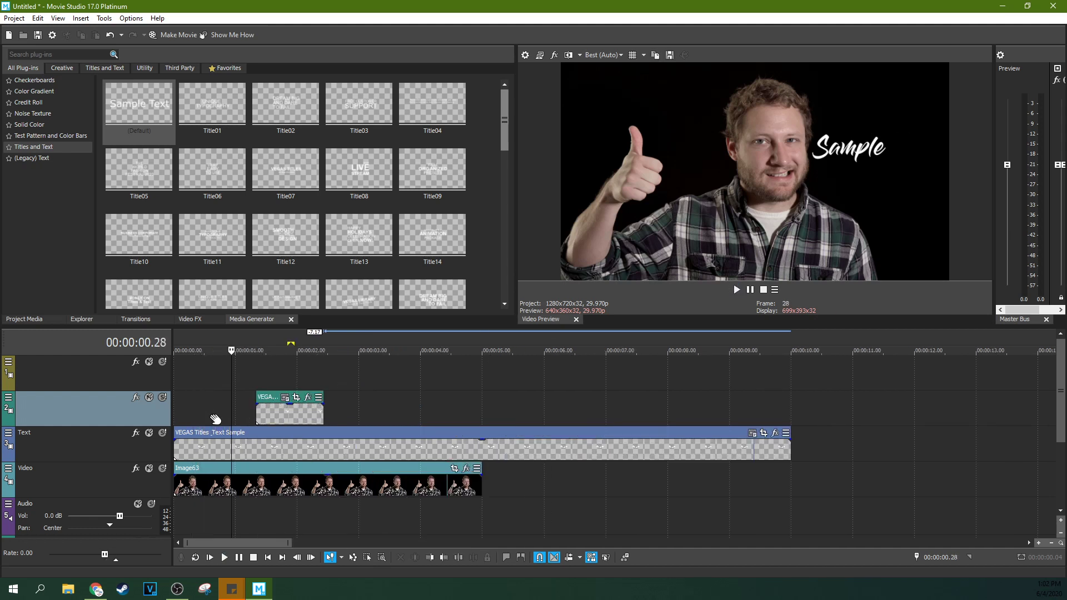
{"action": "mouse_move", "coordinate": [255, 402]}
{"action": "left_mouse_down"}
{"action": "mouse_move", "coordinate": [269, 402]}
{"action": "mouse_move", "coordinate": [242, 402]}
{"action": "left_mouse_up"}
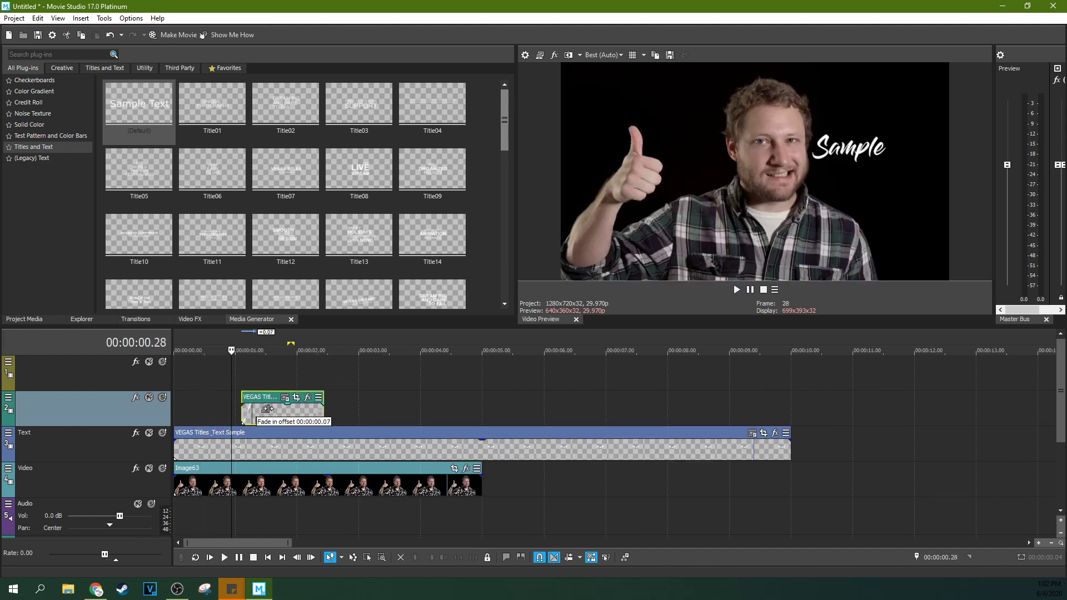
{"action": "key", "text": "Return"}
{"action": "key", "text": "Return"}
- Browse the transitions and apply the 3D Fly In/Out Tumble In preset to the Text title
{"action": "left_click", "coordinate": [136, 320]}
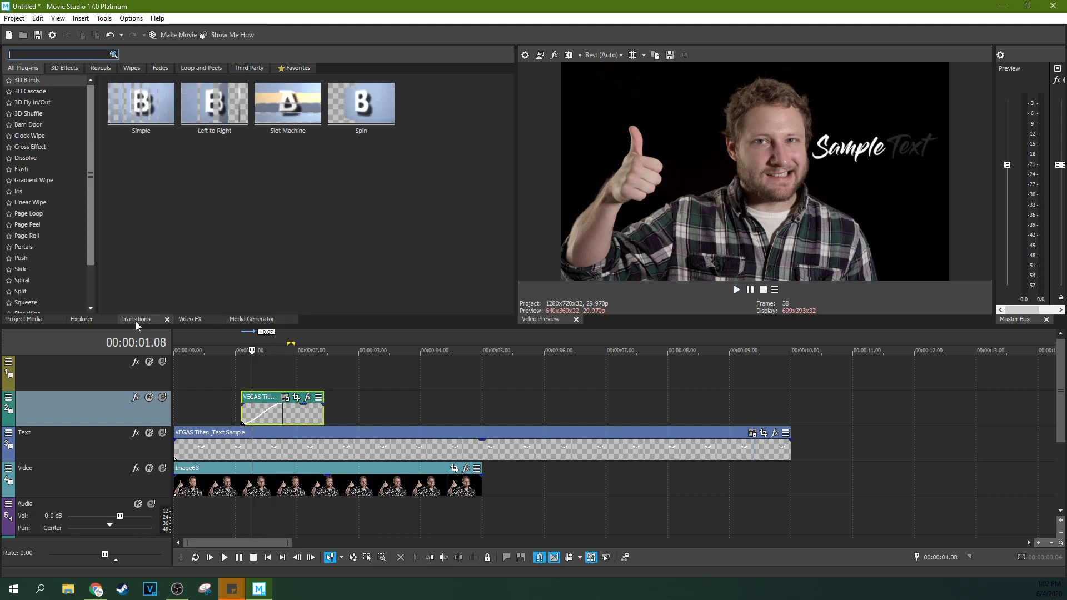
{"action": "left_click", "coordinate": [40, 147]}
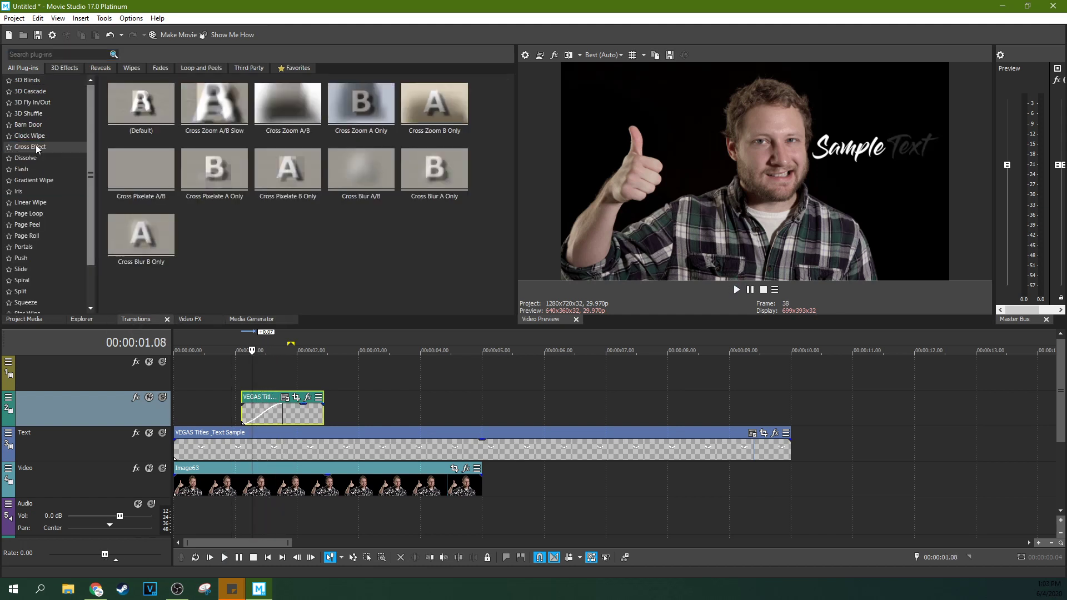
{"action": "left_click", "coordinate": [37, 138]}
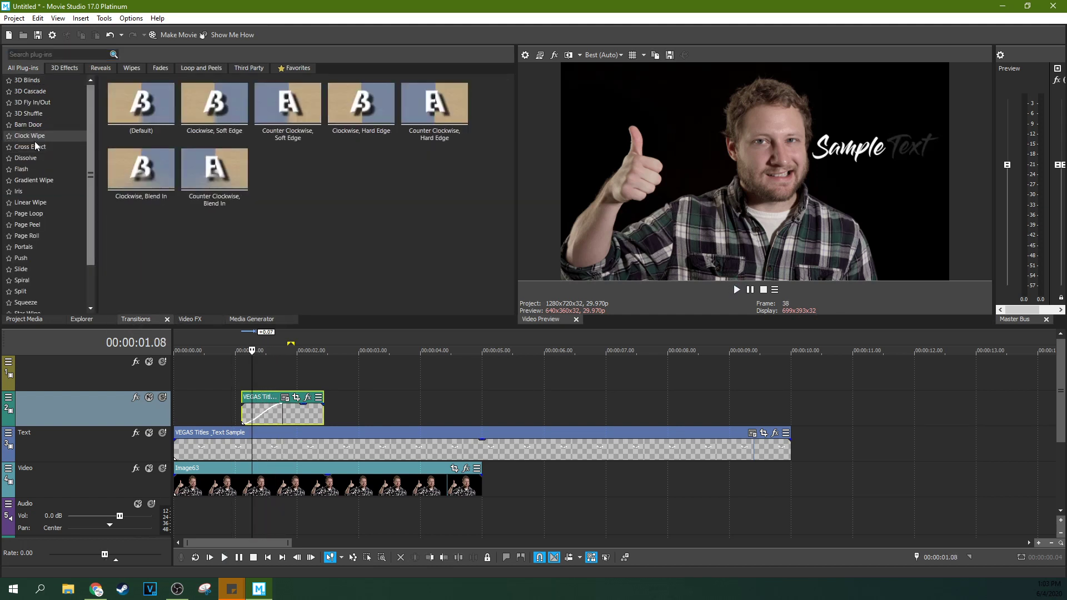
{"action": "left_click", "coordinate": [32, 103]}
{"action": "left_click_drag", "start_coordinate": [201, 106], "coordinate": [261, 417]}
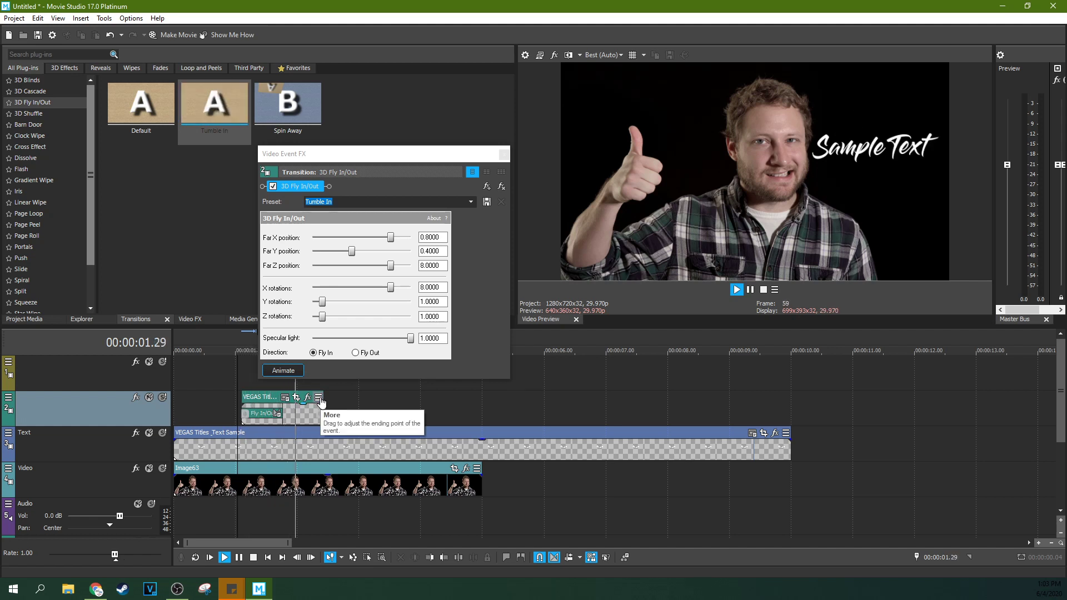
{"action": "key", "text": "space"}
- Remove the fly-in transition and extend the Text title to about five seconds
{"action": "left_click", "coordinate": [502, 190]}
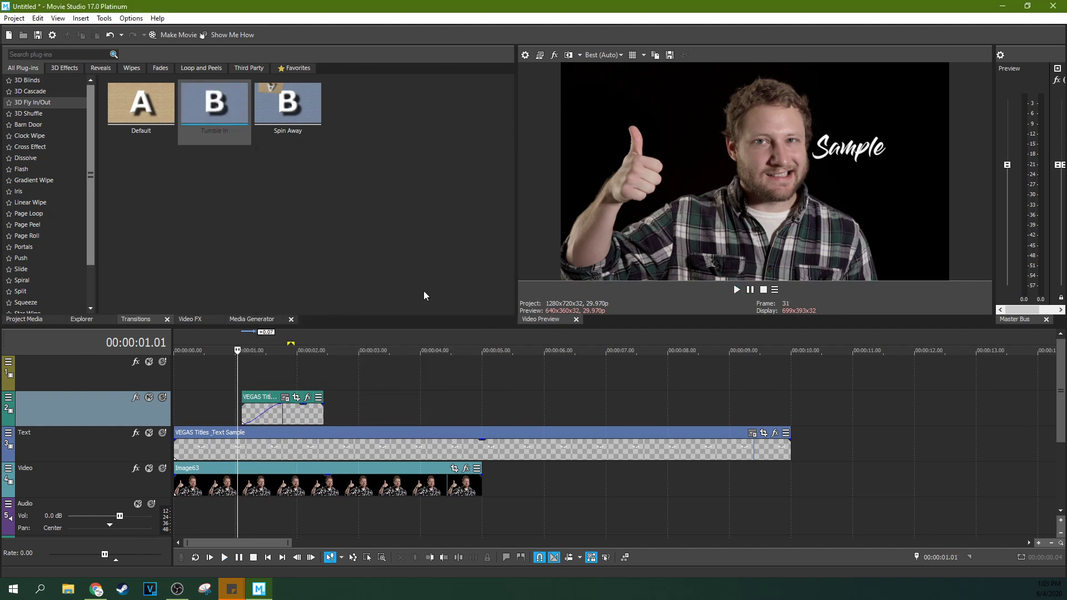
{"action": "key", "text": "space"}
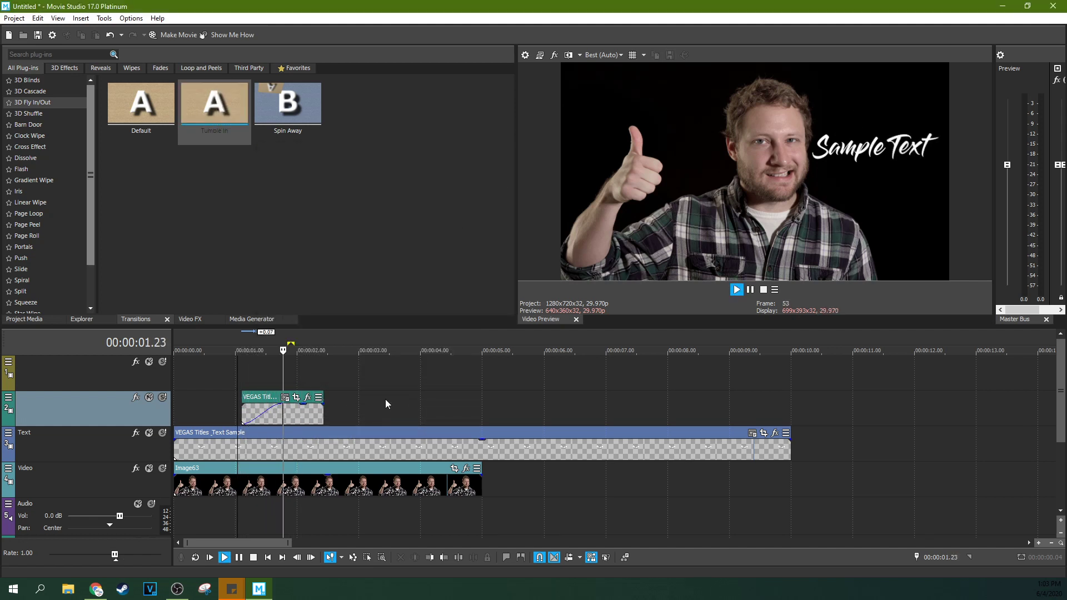
{"action": "key", "text": "space"}
{"action": "left_click", "coordinate": [300, 416]}
{"action": "left_click_drag", "start_coordinate": [320, 413], "coordinate": [482, 401]}
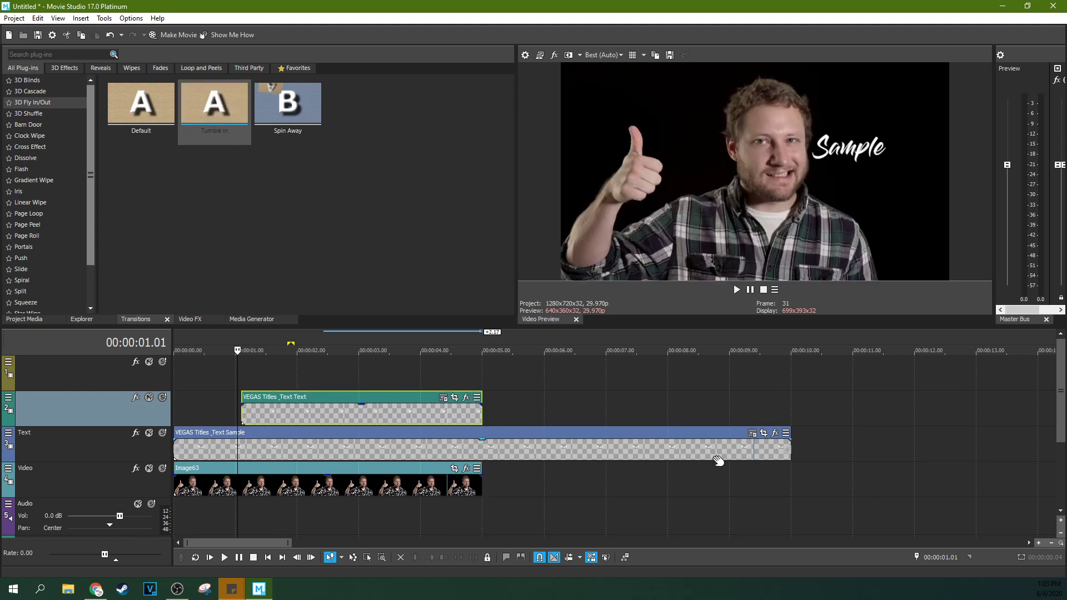
- Set the Sample title's text colour to a bright red
{"action": "left_click", "coordinate": [547, 447]}
{"action": "left_click", "coordinate": [752, 433]}
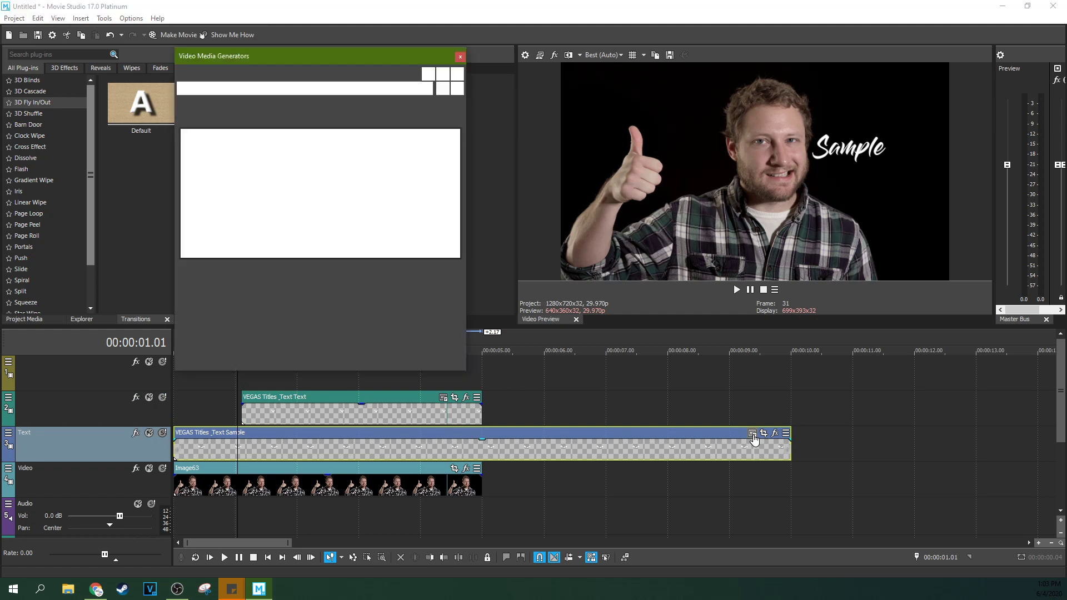
{"action": "left_click", "coordinate": [306, 247]}
{"action": "left_click", "coordinate": [286, 308]}
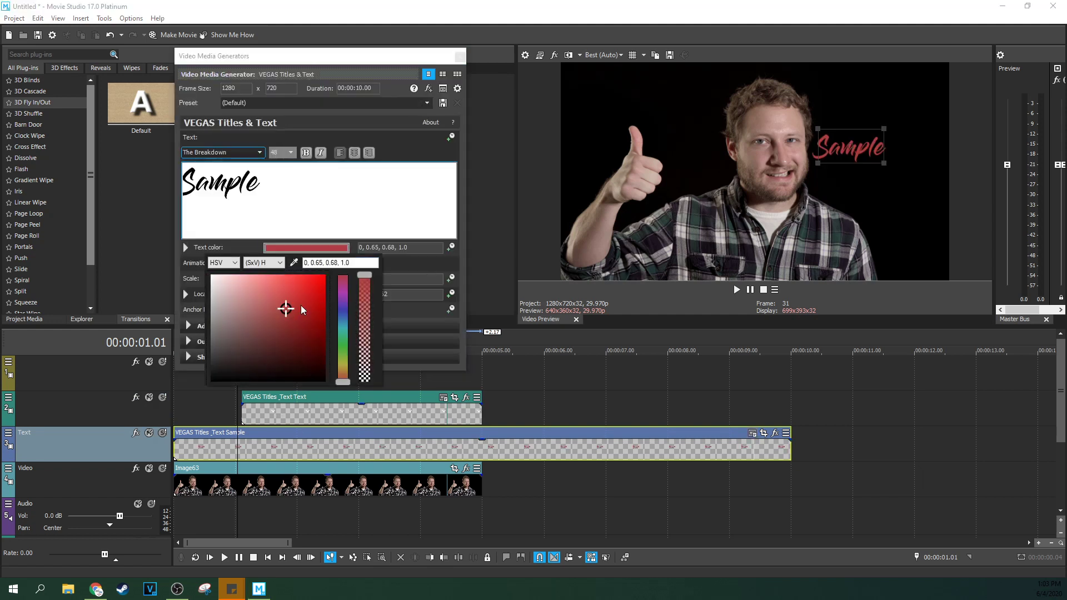
{"action": "left_click", "coordinate": [291, 295]}
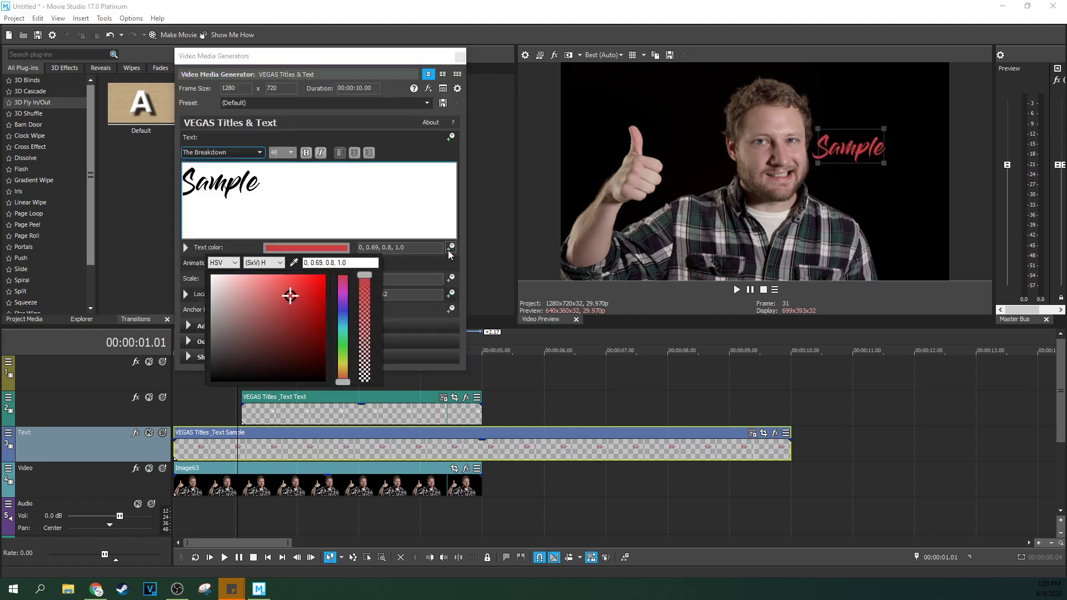
{"action": "left_click", "coordinate": [249, 331]}
- Add a text colour keyframe at 00:00:01.20 and make the starting colour white
{"action": "left_click_drag", "start_coordinate": [236, 387], "coordinate": [269, 387]}
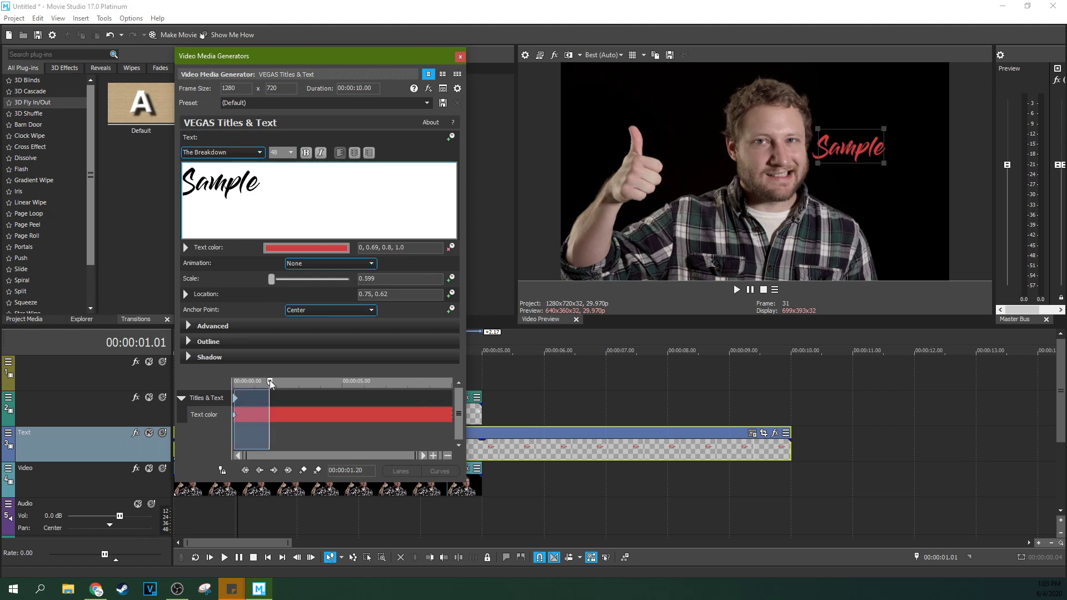
{"action": "left_click", "coordinate": [302, 470]}
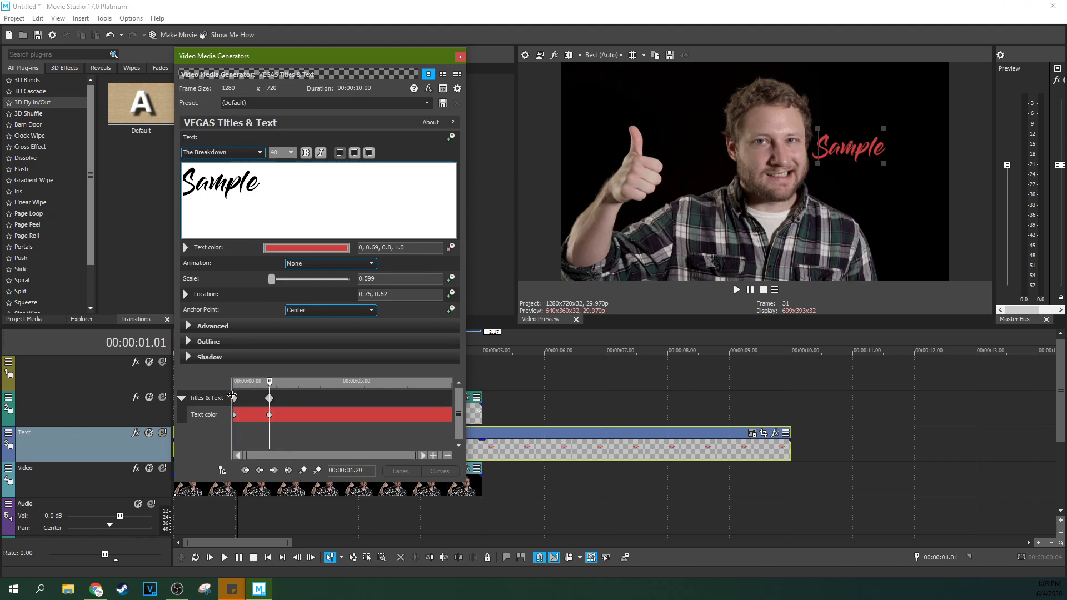
{"action": "left_click", "coordinate": [234, 398]}
{"action": "left_click", "coordinate": [337, 252]}
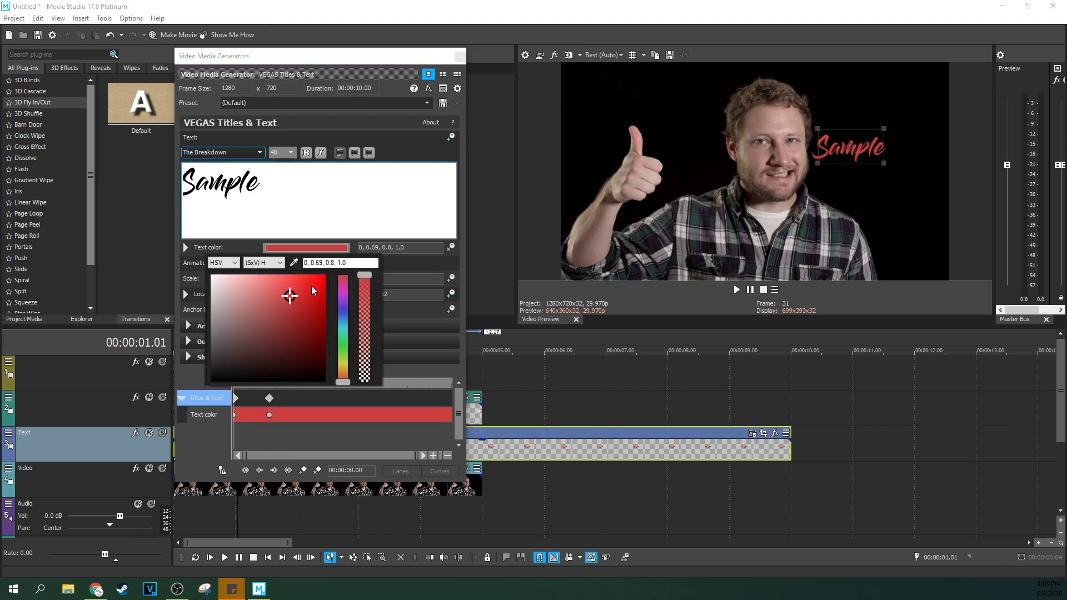
{"action": "left_click_drag", "start_coordinate": [225, 286], "coordinate": [182, 242]}
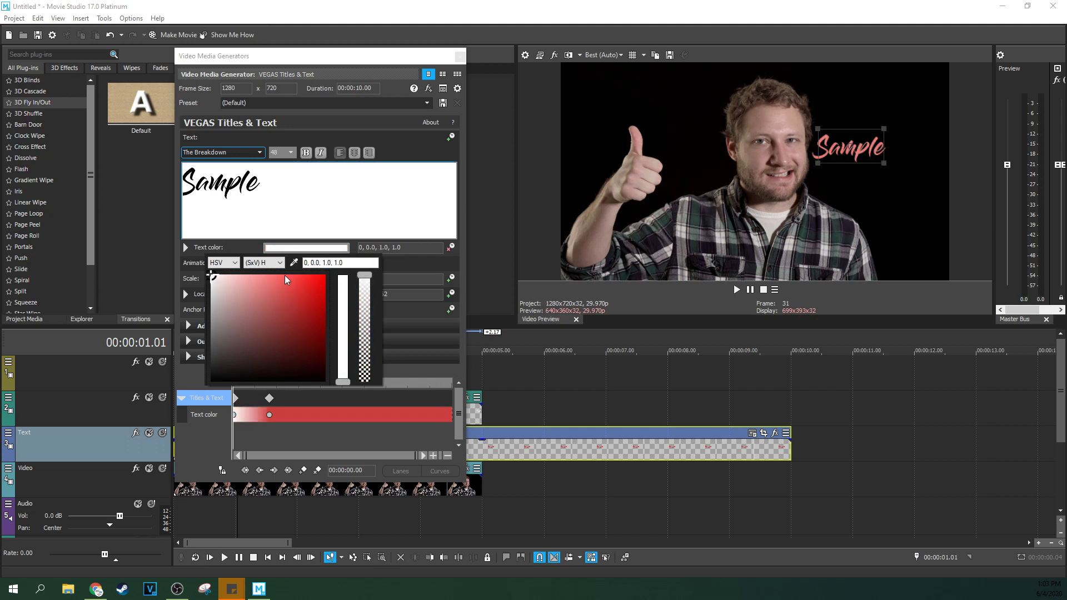
{"action": "left_click", "coordinate": [182, 242]}
- Move the Text title clip to the very start of the timeline
{"action": "left_click", "coordinate": [460, 56]}
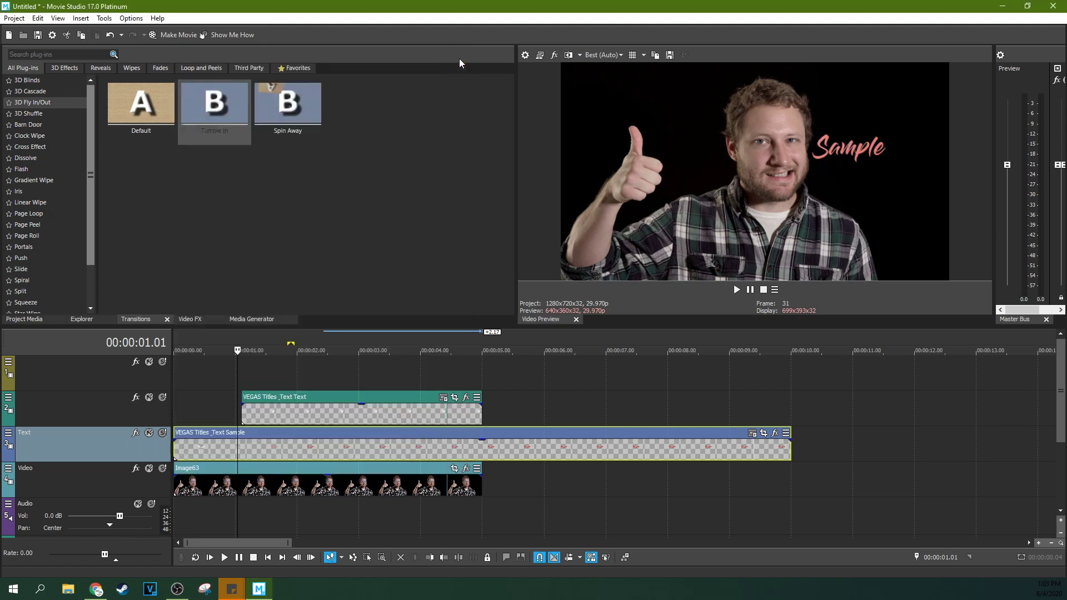
{"action": "left_click_drag", "start_coordinate": [303, 409], "coordinate": [247, 409]}
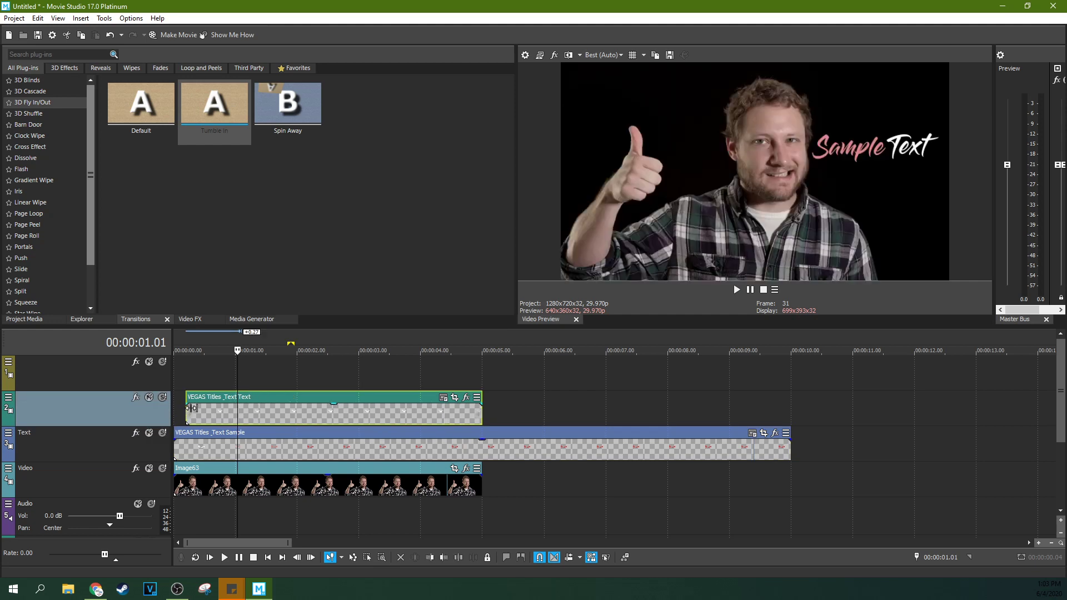
{"action": "key", "text": "ctrl+Home"}
{"action": "key", "text": "space"}
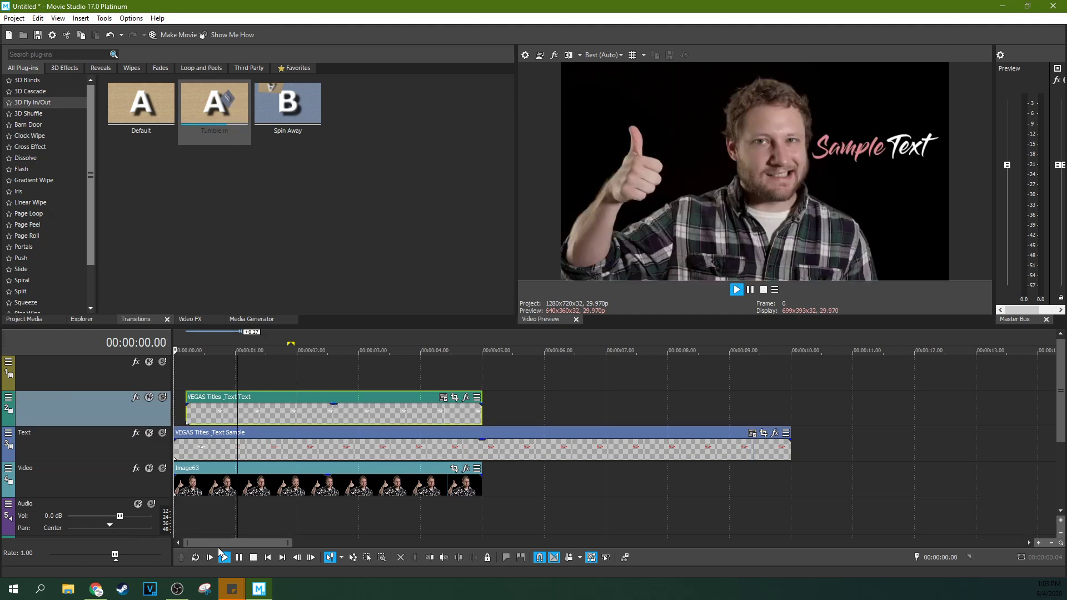
{"action": "left_click", "coordinate": [749, 289]}
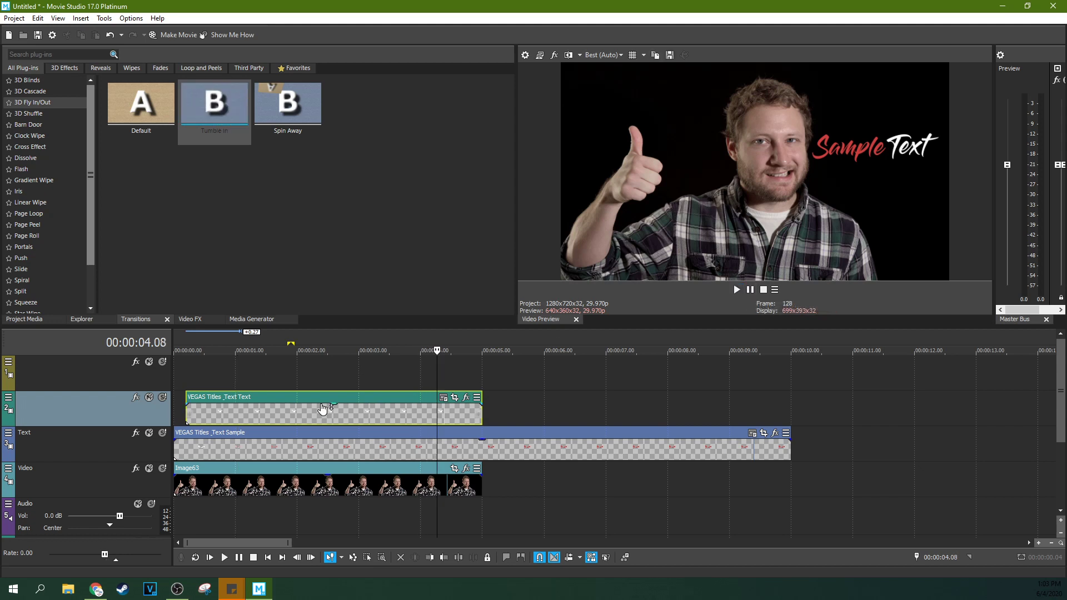
{"action": "left_click_drag", "start_coordinate": [322, 409], "coordinate": [258, 410]}
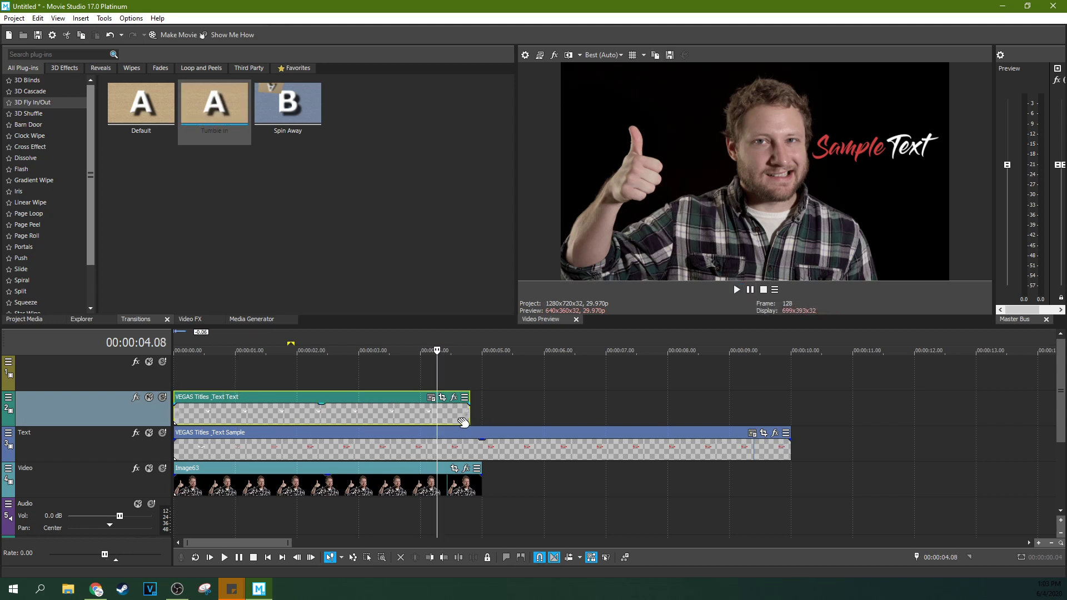
- Extend the Text title's end slightly and trim the Sample title to end with the video
{"action": "left_click_drag", "start_coordinate": [470, 414], "coordinate": [482, 414]}
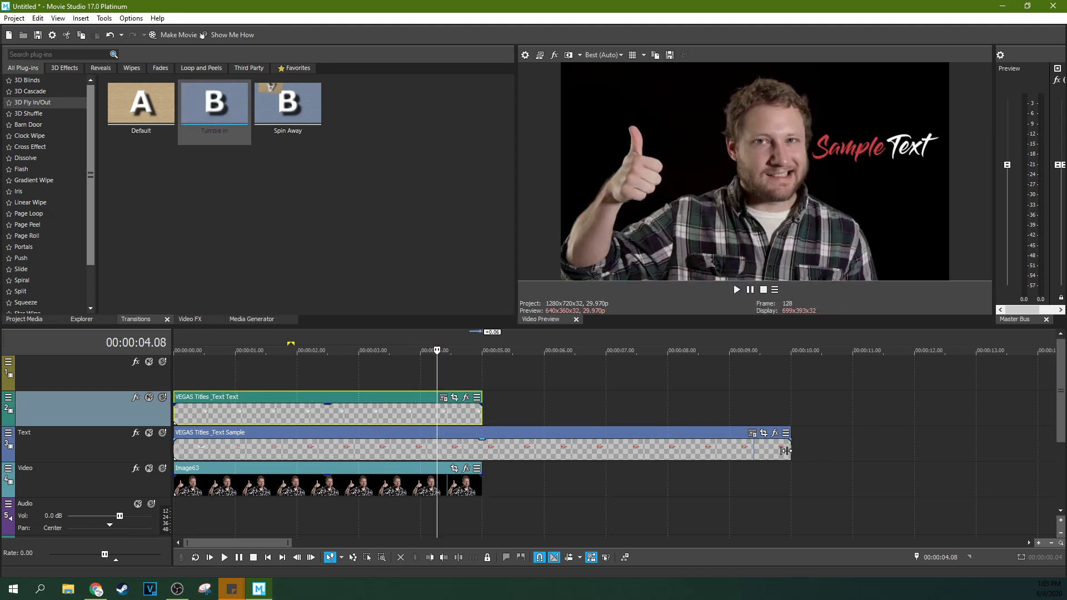
{"action": "left_click_drag", "start_coordinate": [790, 445], "coordinate": [482, 442]}
{"action": "left_click", "coordinate": [443, 411]}
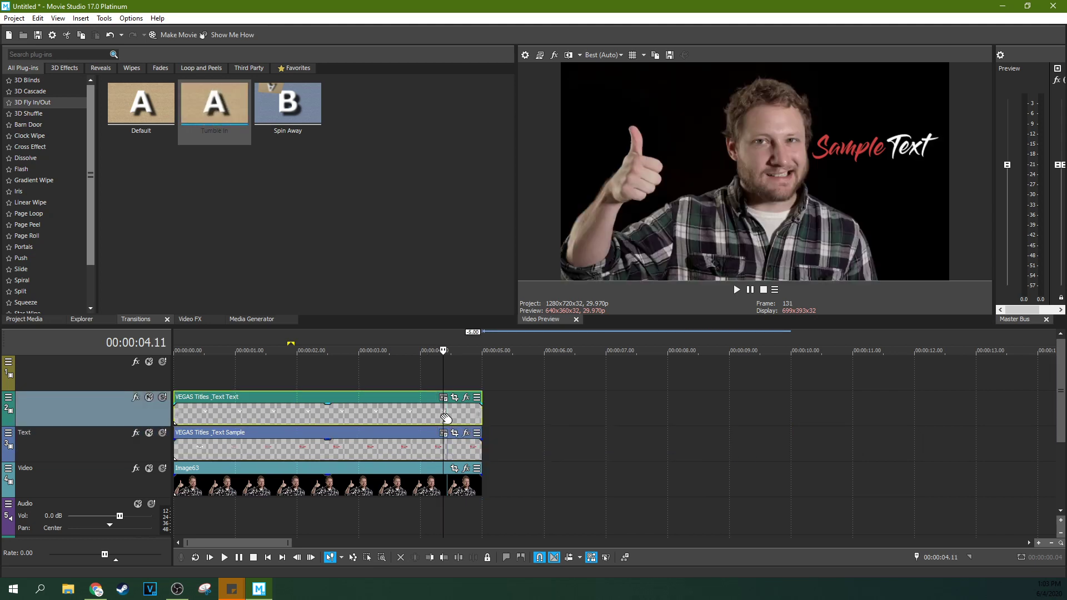
{"action": "left_click", "coordinate": [414, 411]}
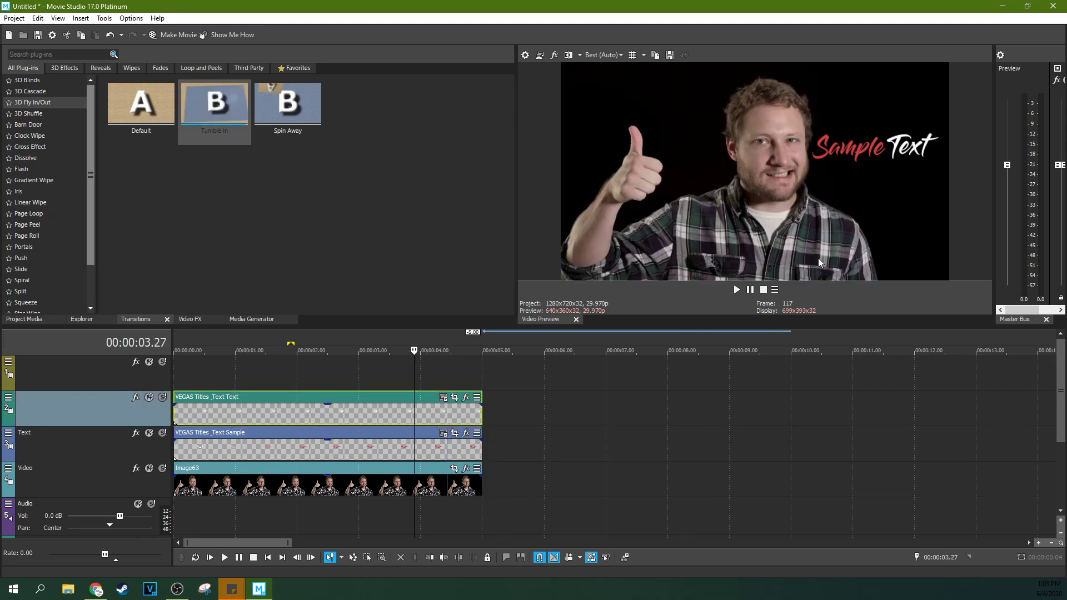
- Check the Text title's generator settings at 2:18, then bring up Pan/Crop for Image63
{"action": "left_click", "coordinate": [334, 404]}
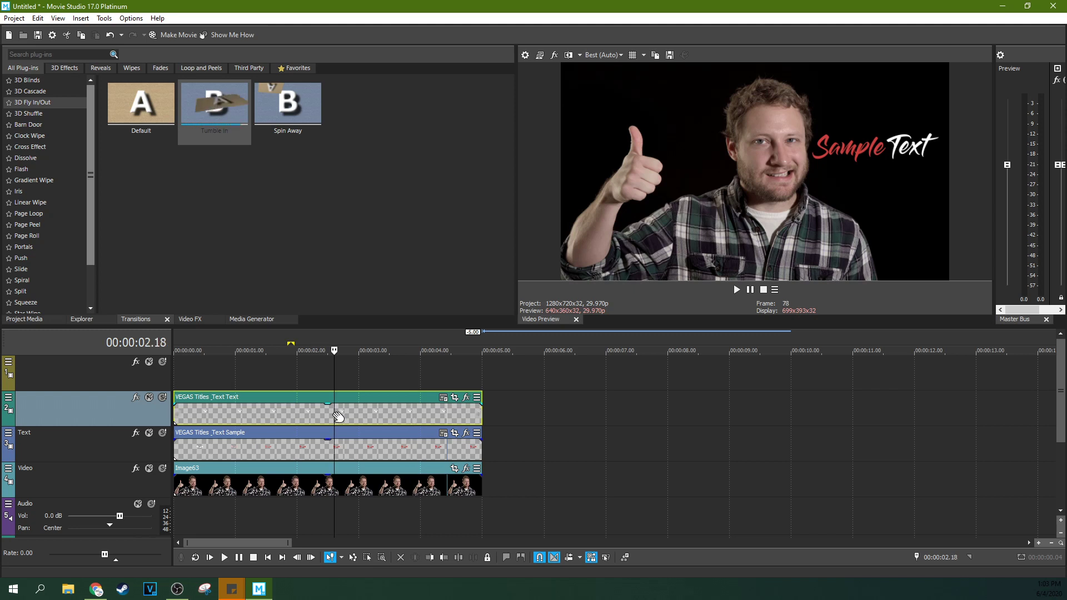
{"action": "left_click", "coordinate": [445, 398]}
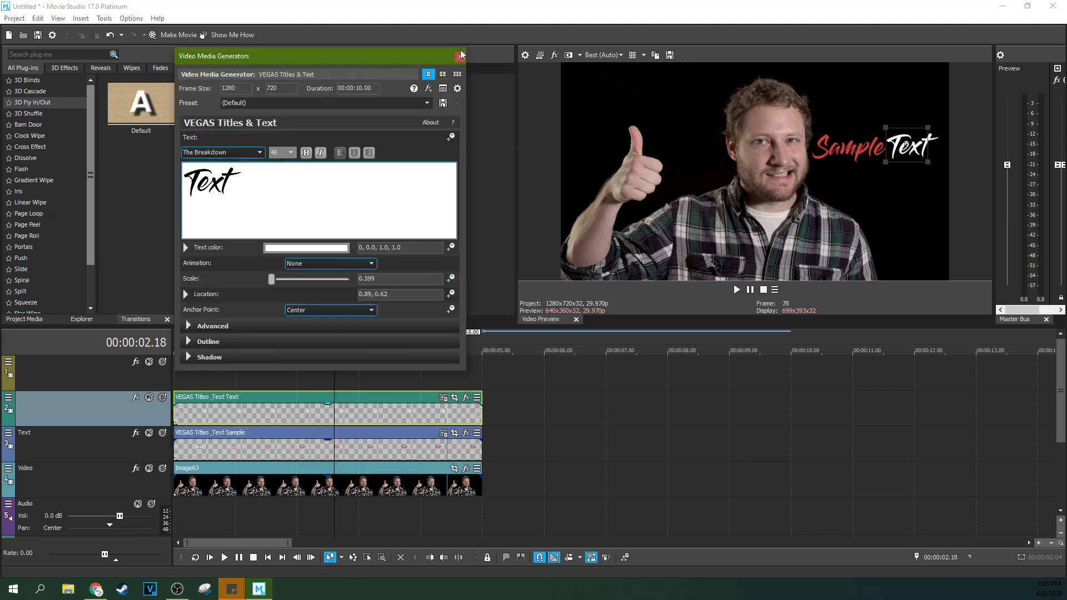
{"action": "left_click", "coordinate": [461, 57]}
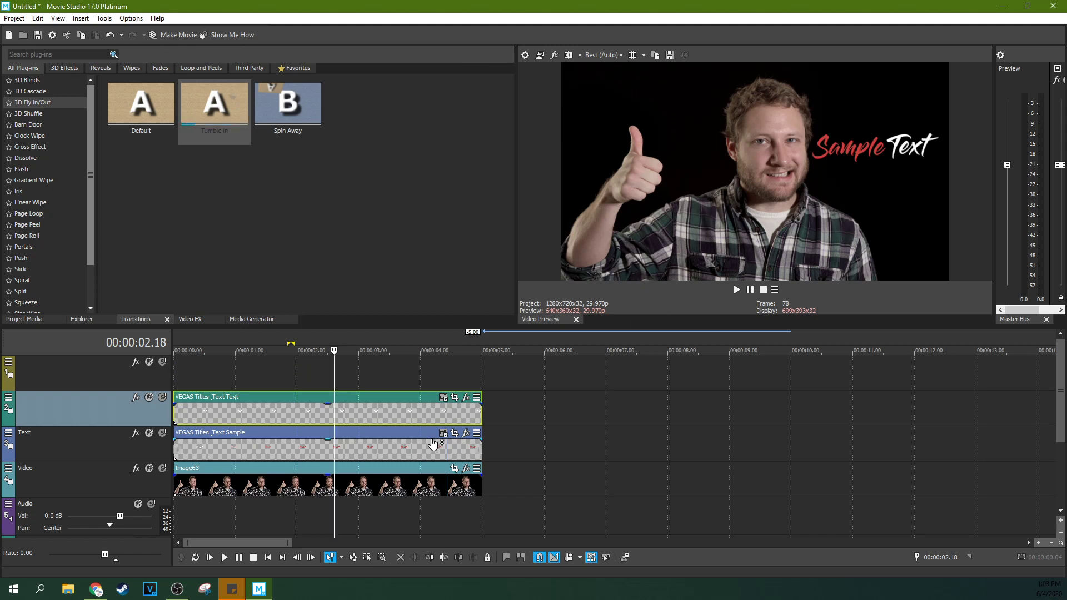
{"action": "left_click", "coordinate": [454, 468]}
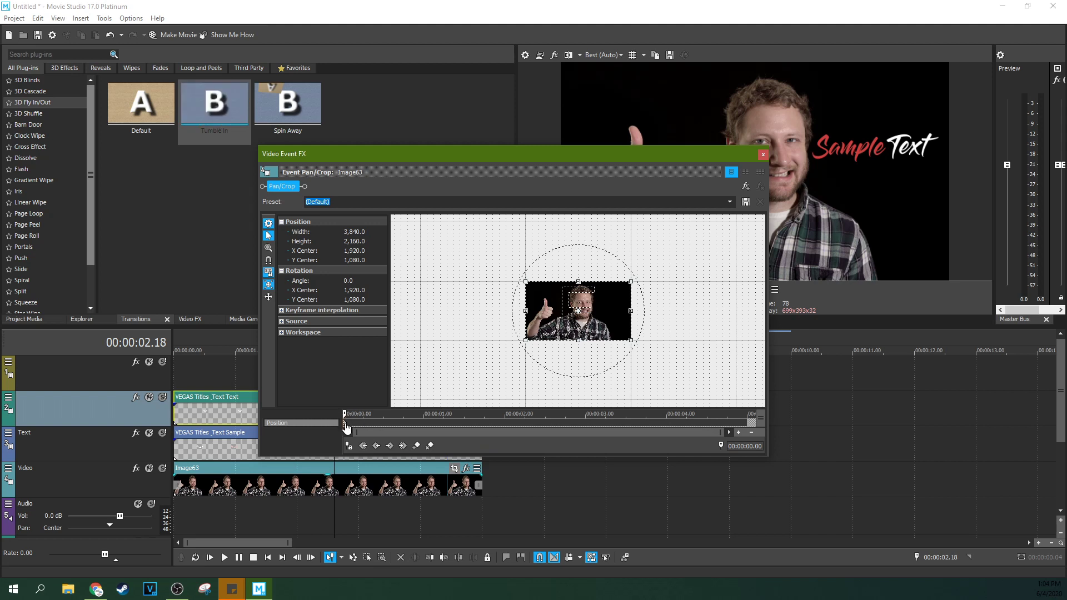
- Zoom Image63 in to a 3433.8 × 1931.5 end keyframe and compare it with the start framing
{"action": "left_click", "coordinate": [762, 407]}
{"action": "left_click_drag", "start_coordinate": [527, 343], "coordinate": [533, 339]}
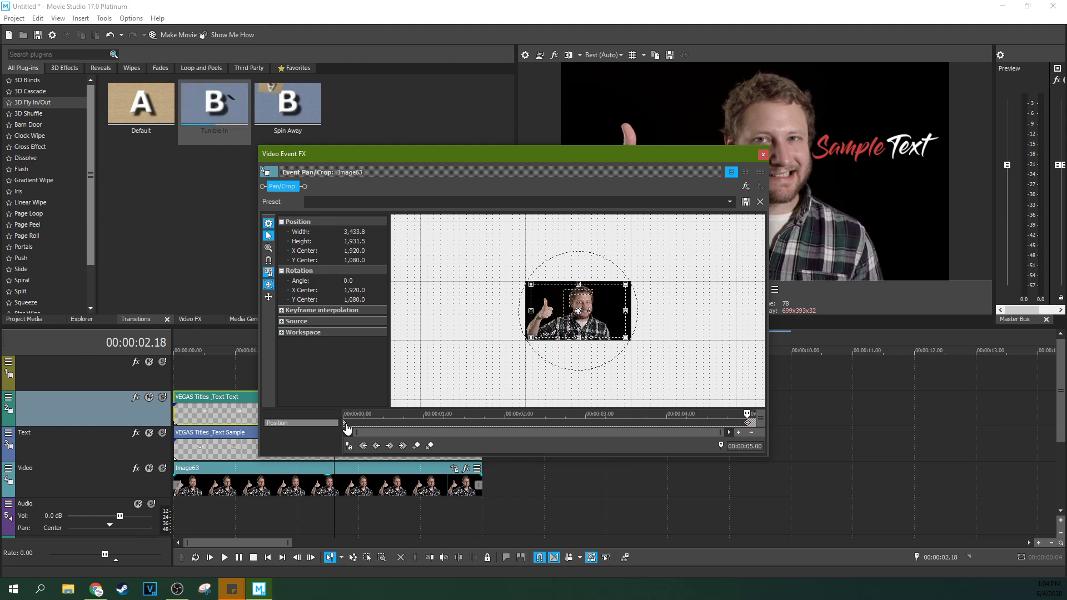
{"action": "left_click", "coordinate": [345, 424]}
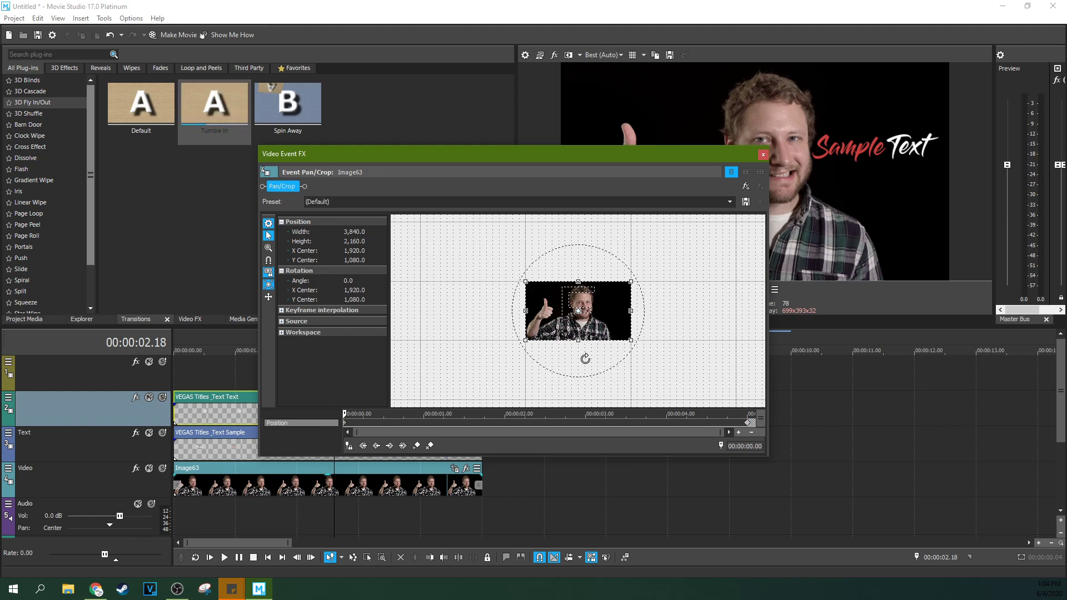
{"action": "left_click", "coordinate": [748, 424]}
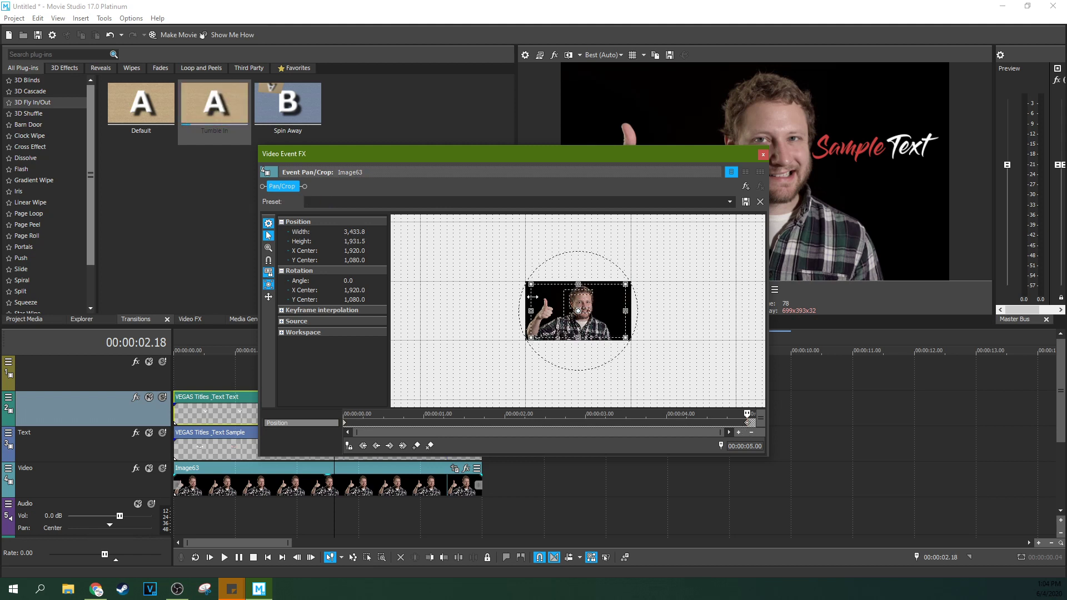
{"action": "left_click", "coordinate": [763, 155]}
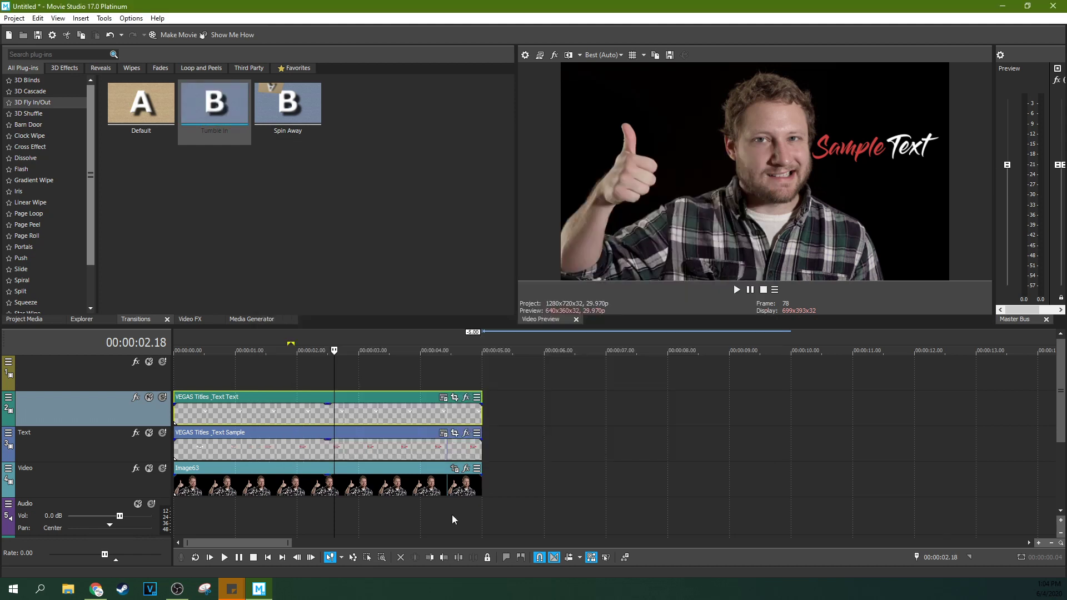
- Play back the titles, stop near 4 s, and trim the Text title's end slightly
{"action": "left_click", "coordinate": [212, 560]}
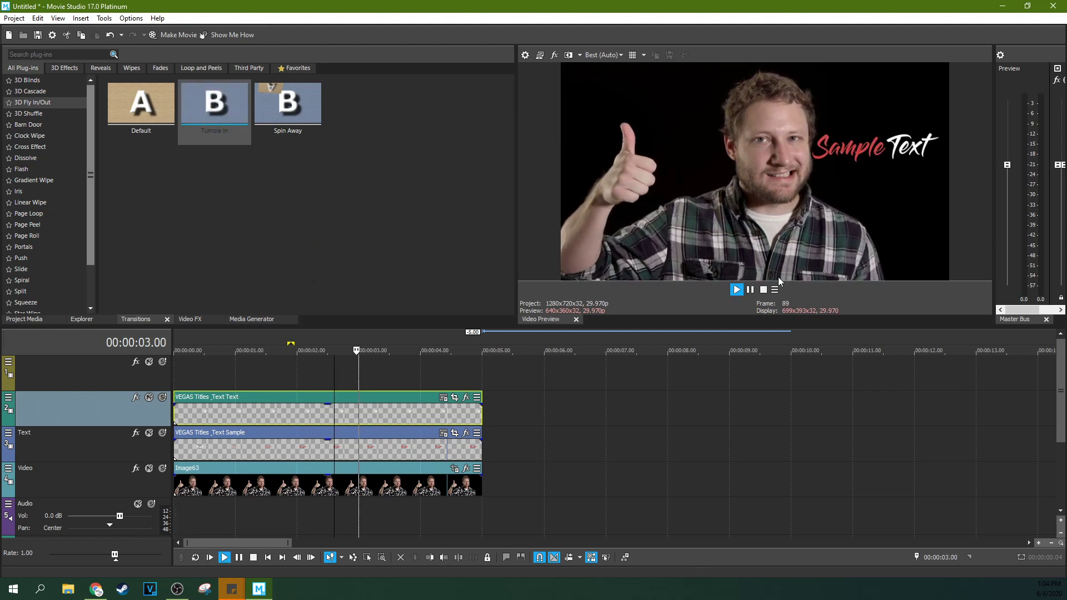
{"action": "left_click", "coordinate": [751, 290]}
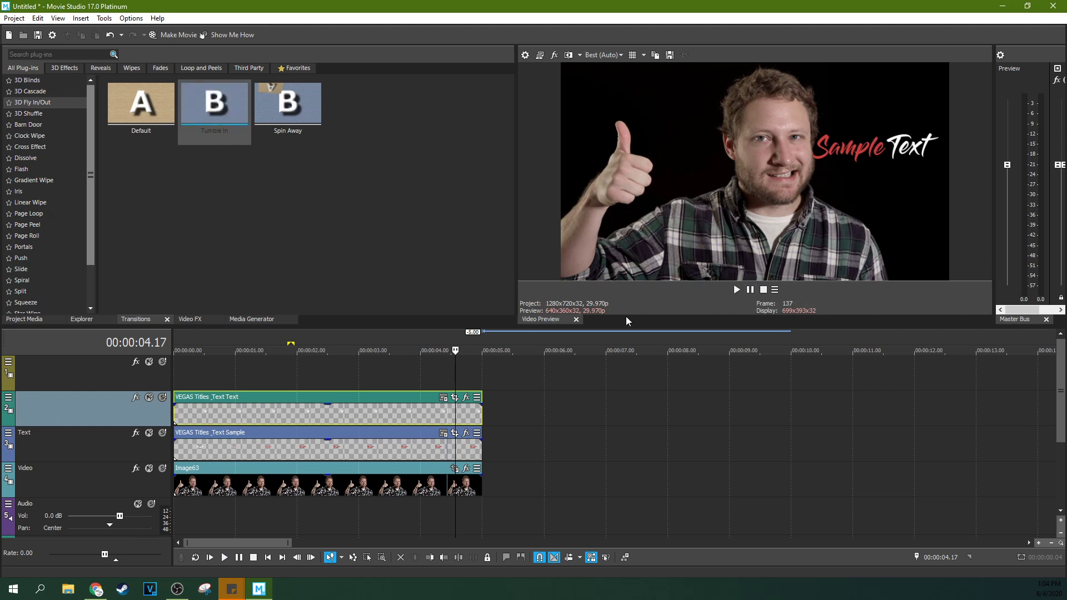
{"action": "left_click", "coordinate": [371, 415]}
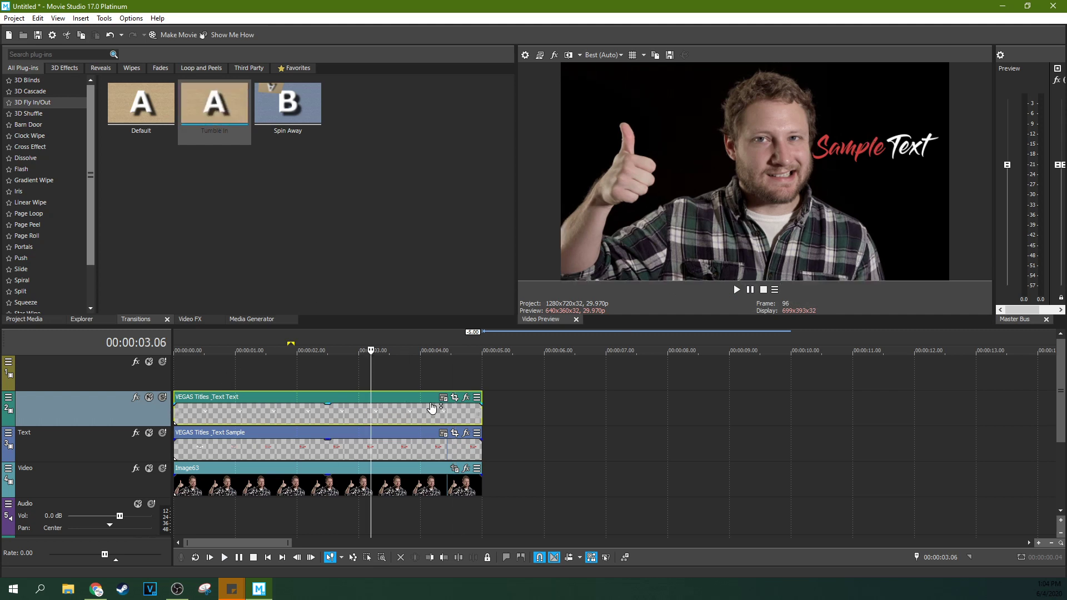
{"action": "left_click", "coordinate": [404, 414]}
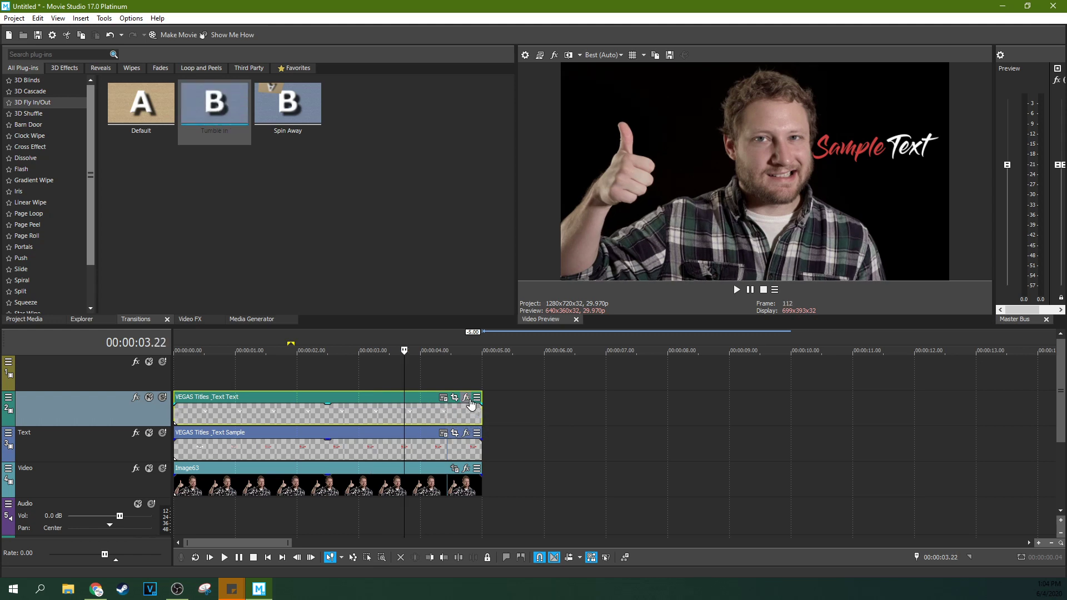
{"action": "mouse_move", "coordinate": [482, 408]}
{"action": "left_mouse_down"}
{"action": "mouse_move", "coordinate": [428, 407]}
{"action": "mouse_move", "coordinate": [478, 412]}
{"action": "left_mouse_up"}
- Tilt the Text title to -5° at its first Pan/Crop keyframe
{"action": "left_click", "coordinate": [450, 397]}
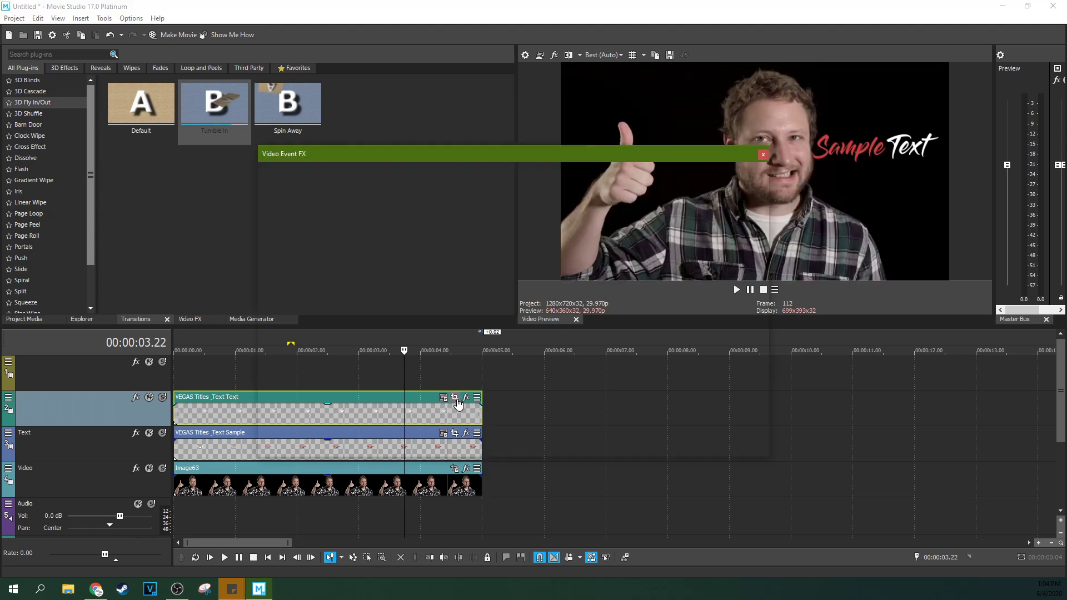
{"action": "left_click", "coordinate": [378, 422]}
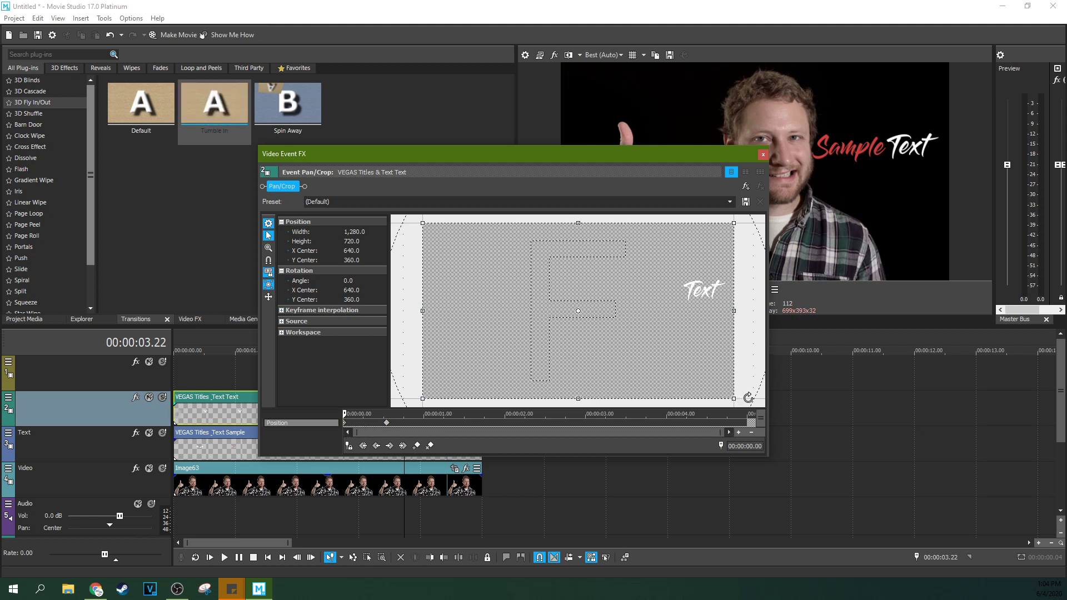
{"action": "left_click_drag", "start_coordinate": [743, 401], "coordinate": [750, 395]}
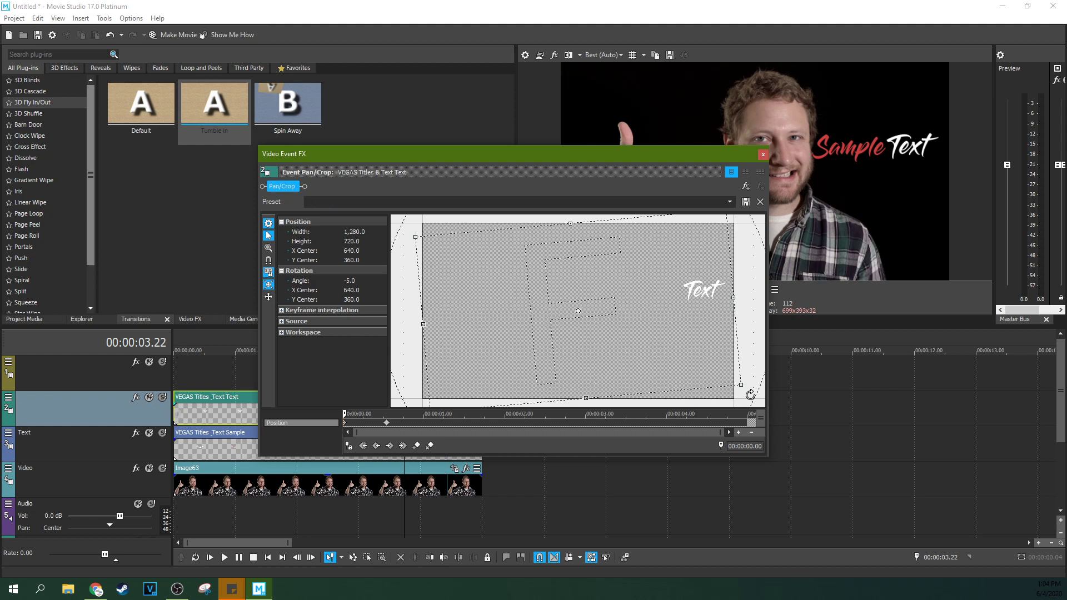
{"action": "left_click", "coordinate": [189, 451]}
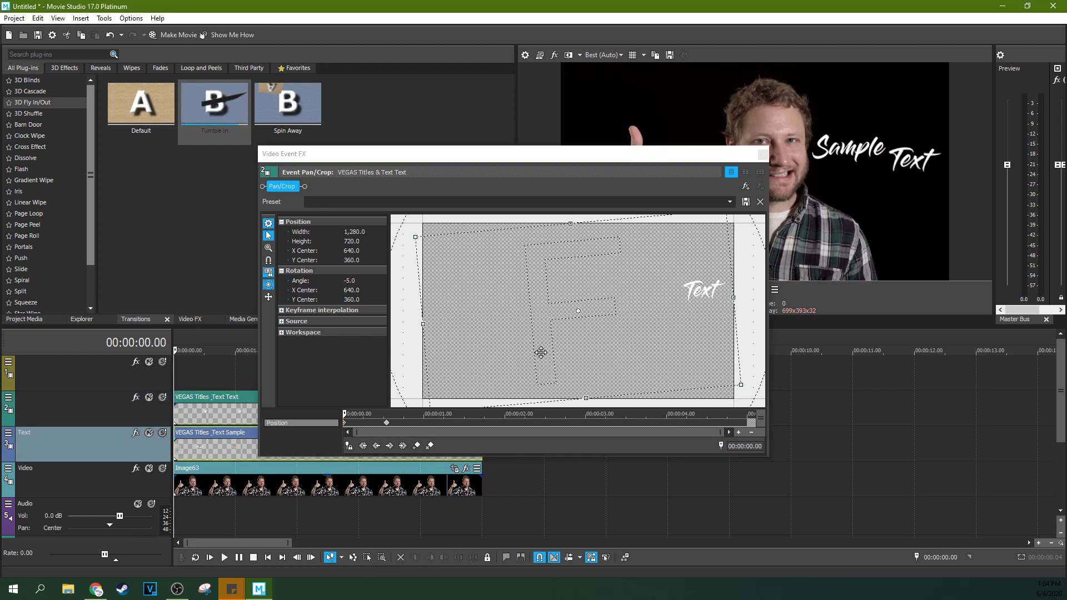
- Rotate the Text title to 3.6° at the 00:00:00.16 keyframe and preview the tilt
{"action": "left_click", "coordinate": [386, 421]}
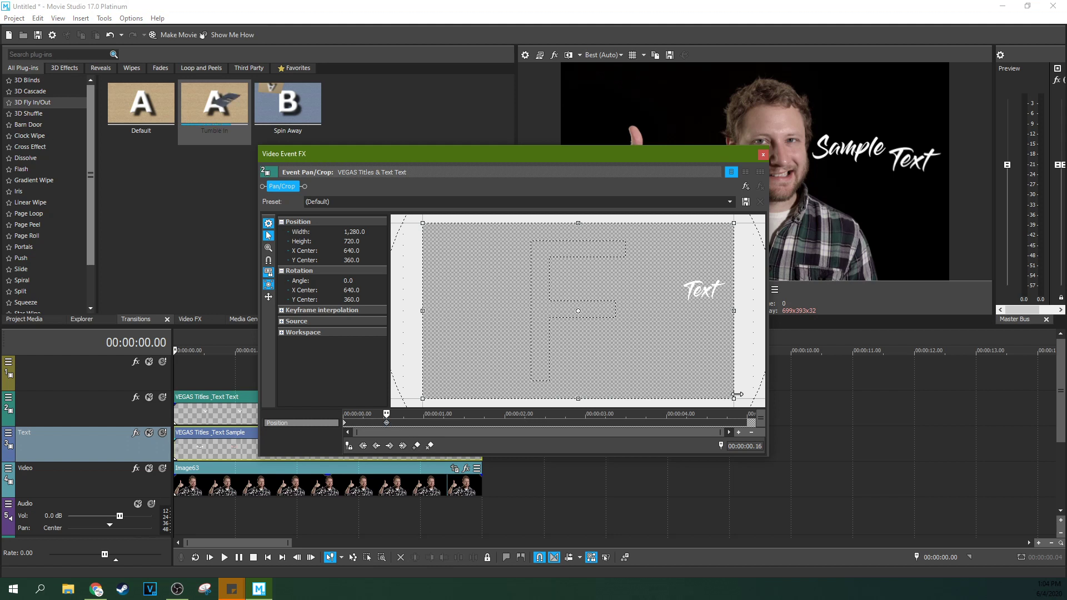
{"action": "left_click_drag", "start_coordinate": [738, 396], "coordinate": [740, 406]}
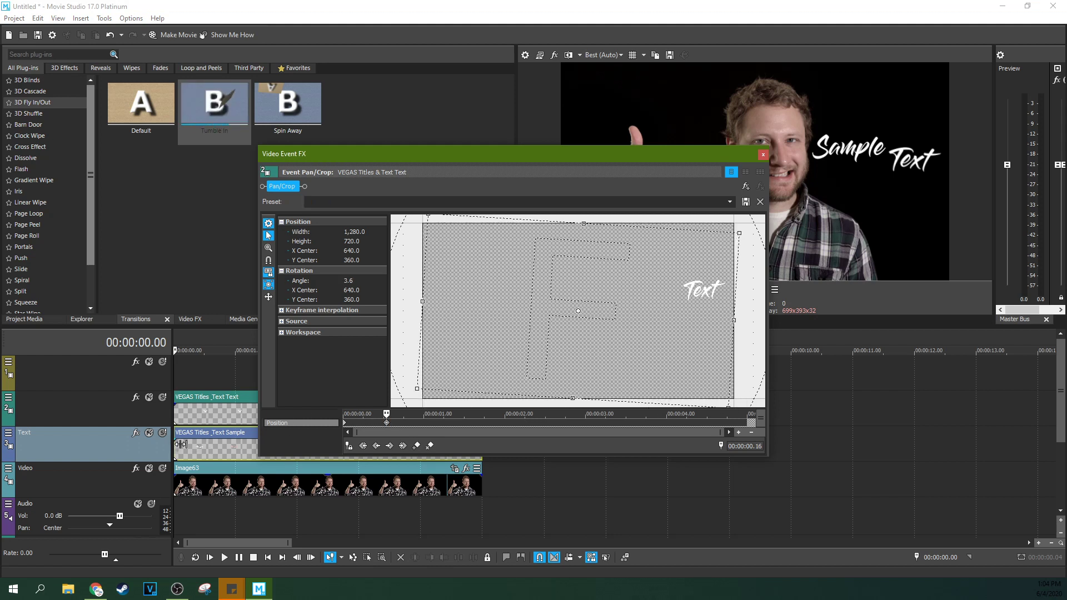
{"action": "left_click", "coordinate": [224, 558]}
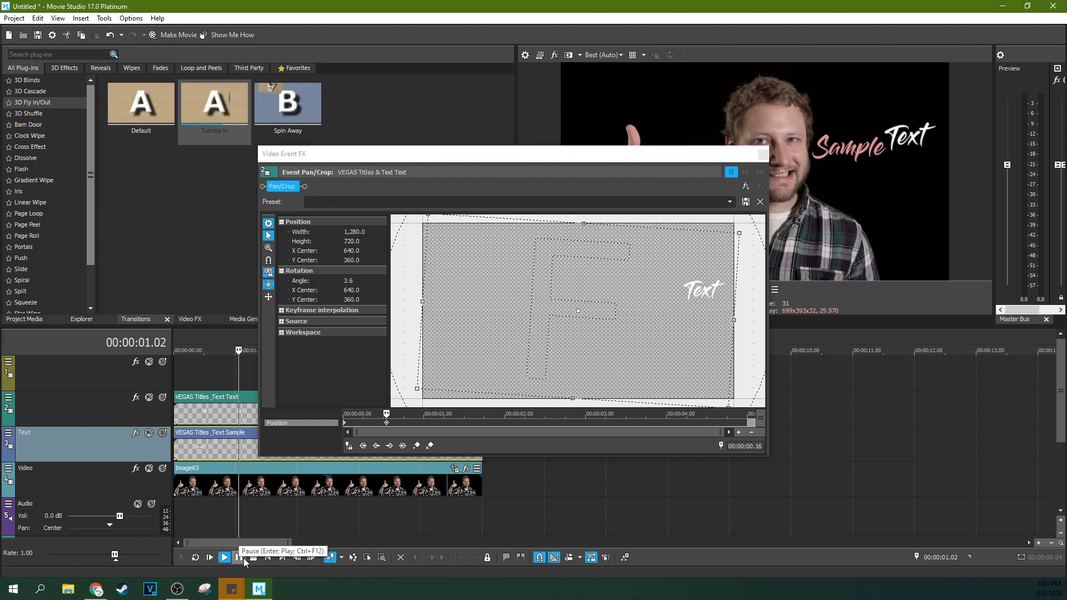
{"action": "left_click", "coordinate": [239, 558]}
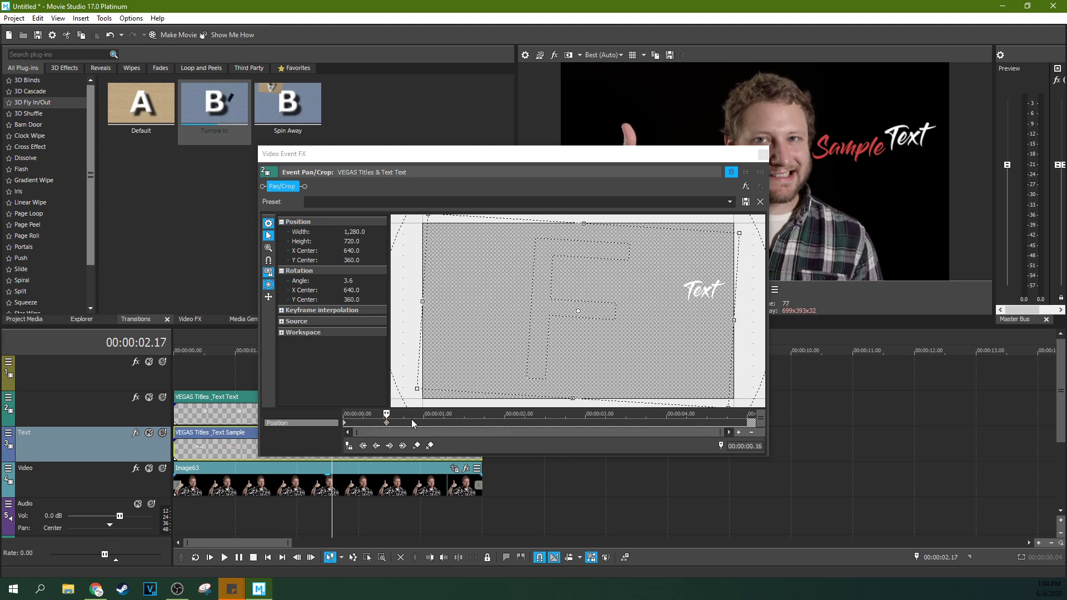
{"action": "left_click", "coordinate": [380, 424]}
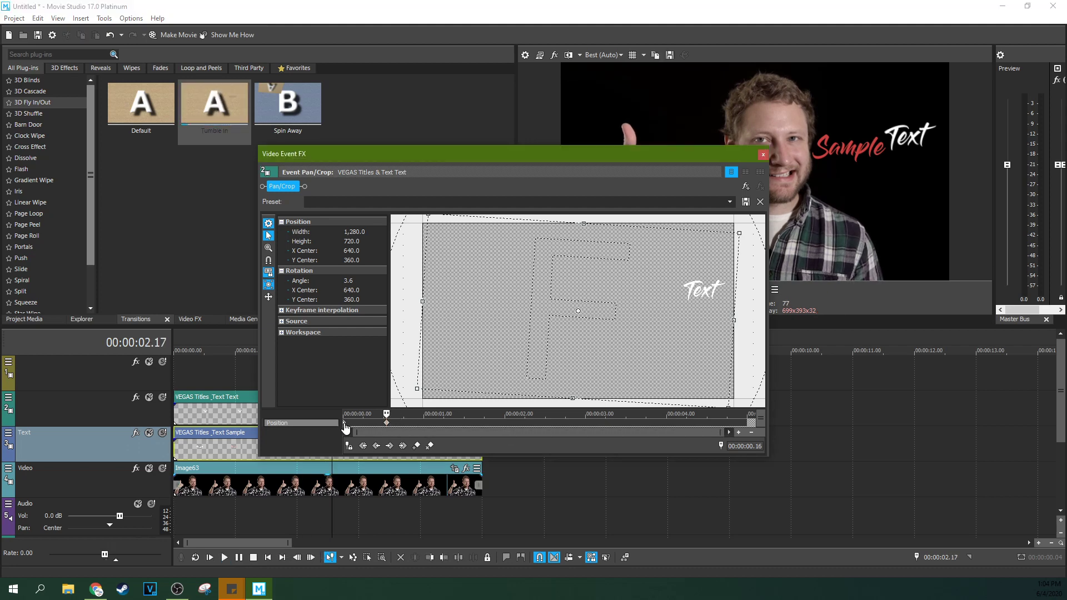
- Rearrange the Text title's rotation keyframes, nudging the last to 00:00:02.06, and preview
{"action": "left_click", "coordinate": [388, 425]}
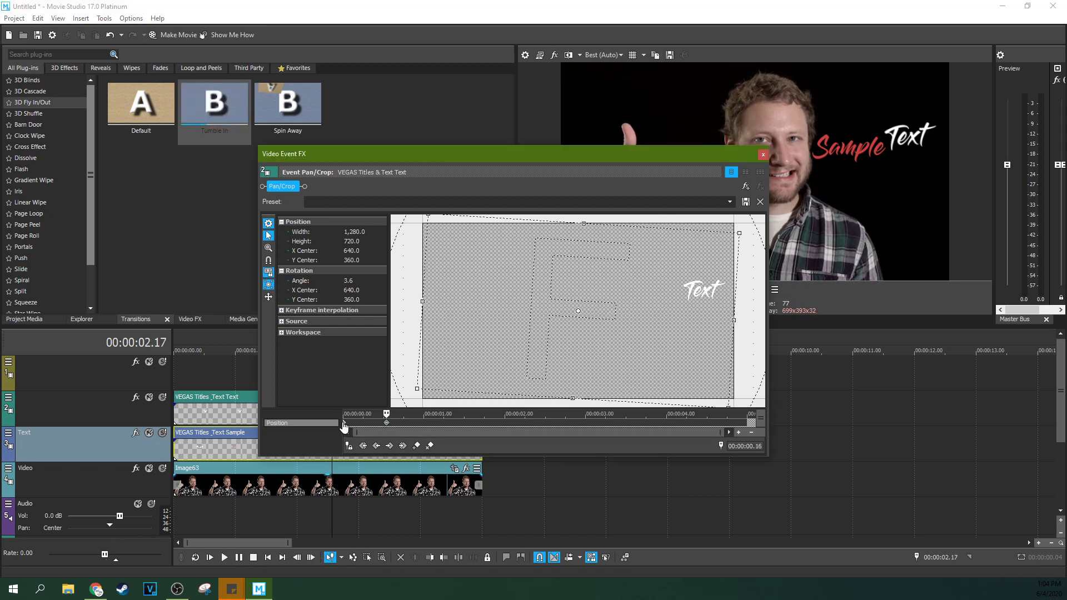
{"action": "left_click", "coordinate": [346, 425]}
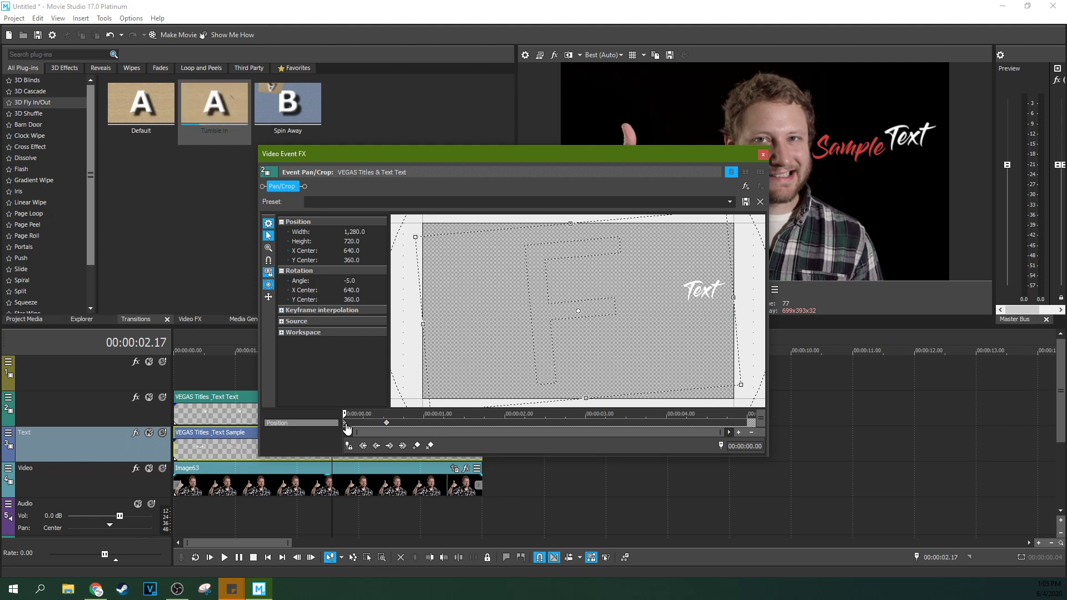
{"action": "left_click_drag", "start_coordinate": [382, 432], "coordinate": [427, 433]}
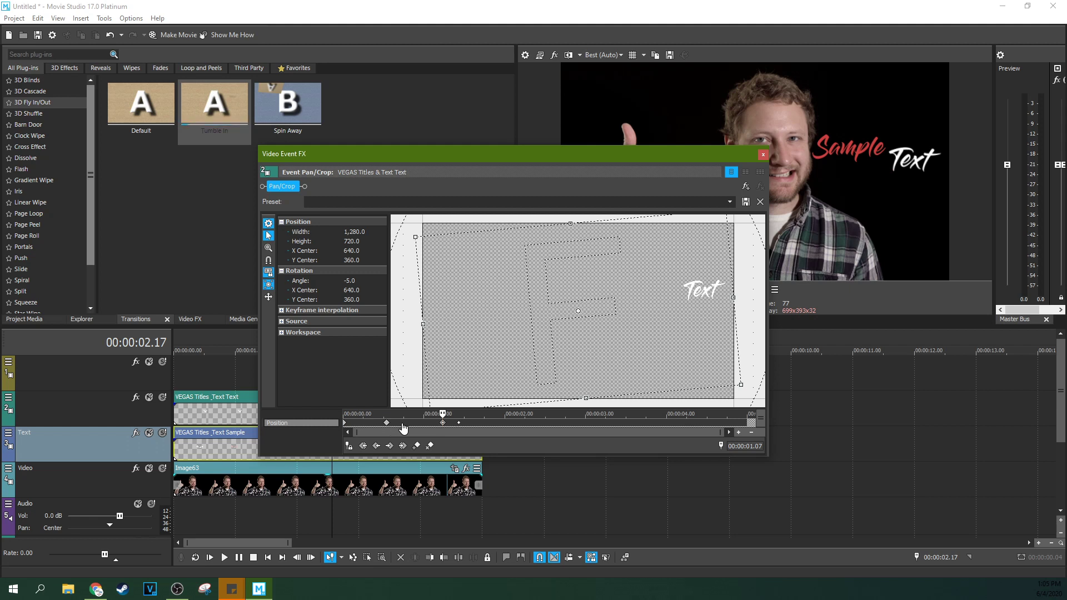
{"action": "left_click", "coordinate": [386, 423]}
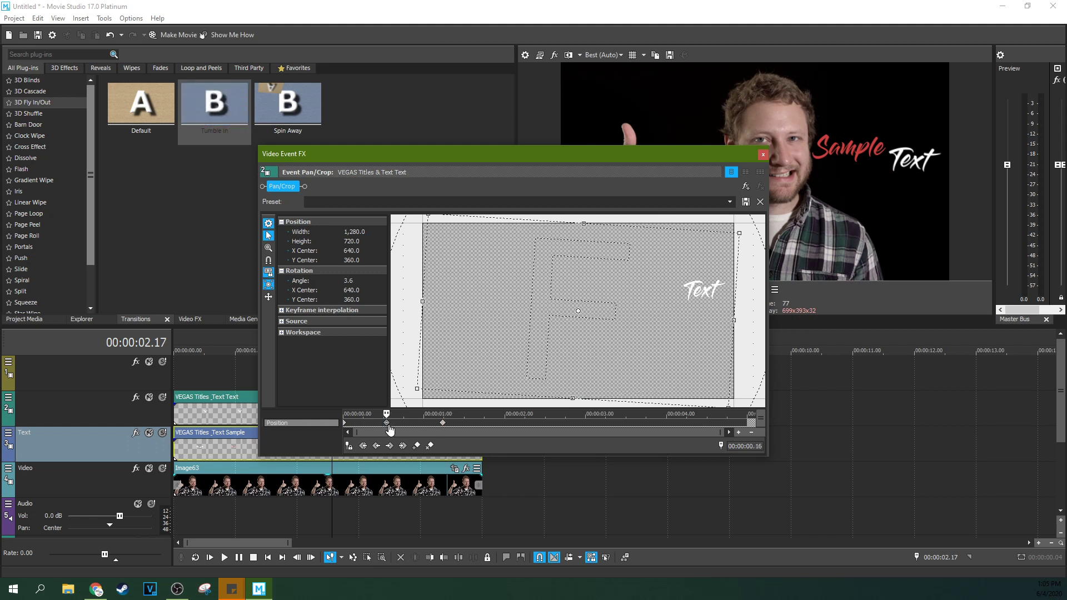
{"action": "left_click", "coordinate": [483, 422]}
{"action": "left_click", "coordinate": [442, 423]}
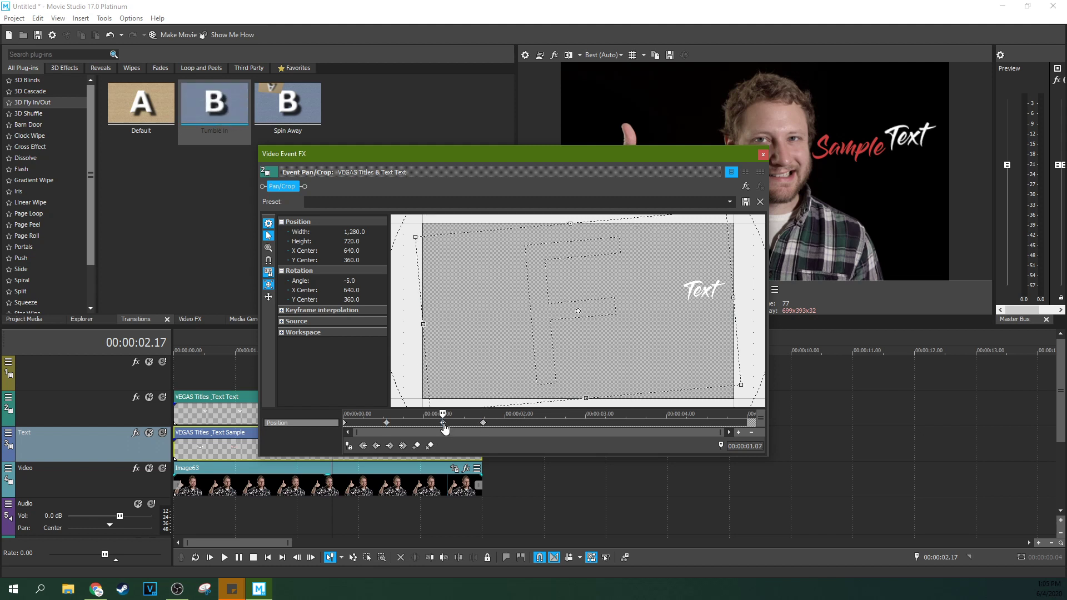
{"action": "left_click_drag", "start_coordinate": [517, 424], "coordinate": [522, 424]}
{"action": "left_click", "coordinate": [209, 557]}
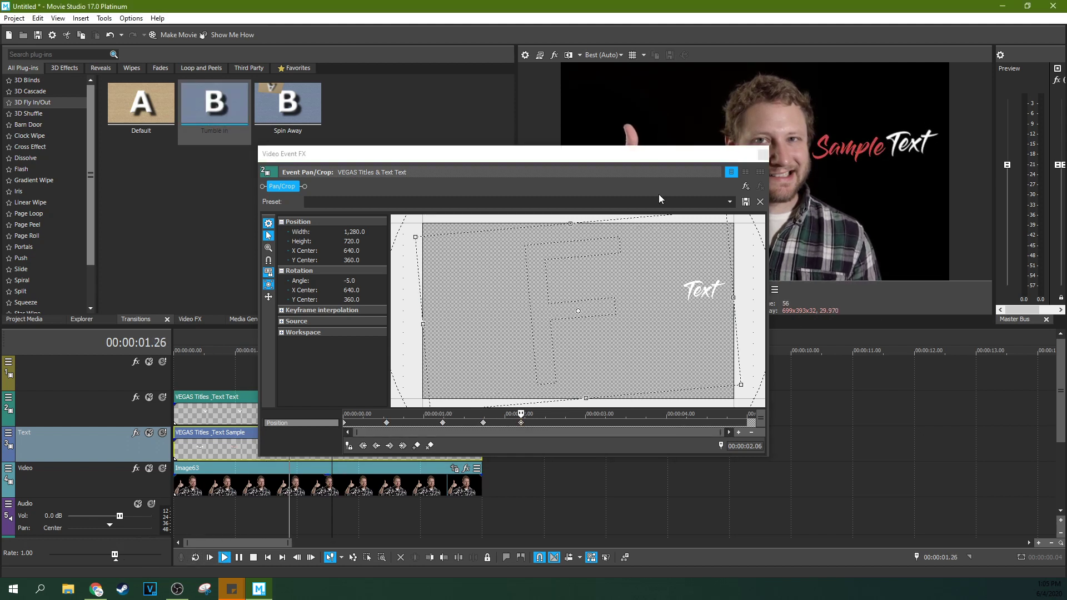
- Pull two rotation keyframes toward the title's start and change one keyframe's interpolation curve
{"action": "left_click_drag", "start_coordinate": [387, 422], "coordinate": [362, 424]}
{"action": "left_click_drag", "start_coordinate": [443, 428], "coordinate": [373, 430]}
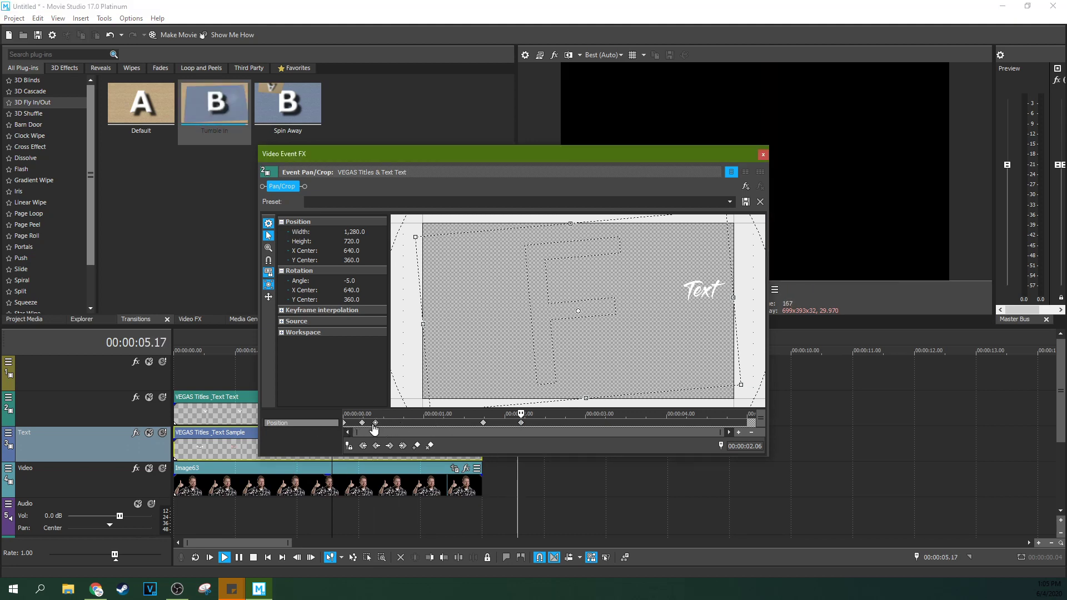
{"action": "key", "text": "space"}
{"action": "right_click", "coordinate": [375, 424]}
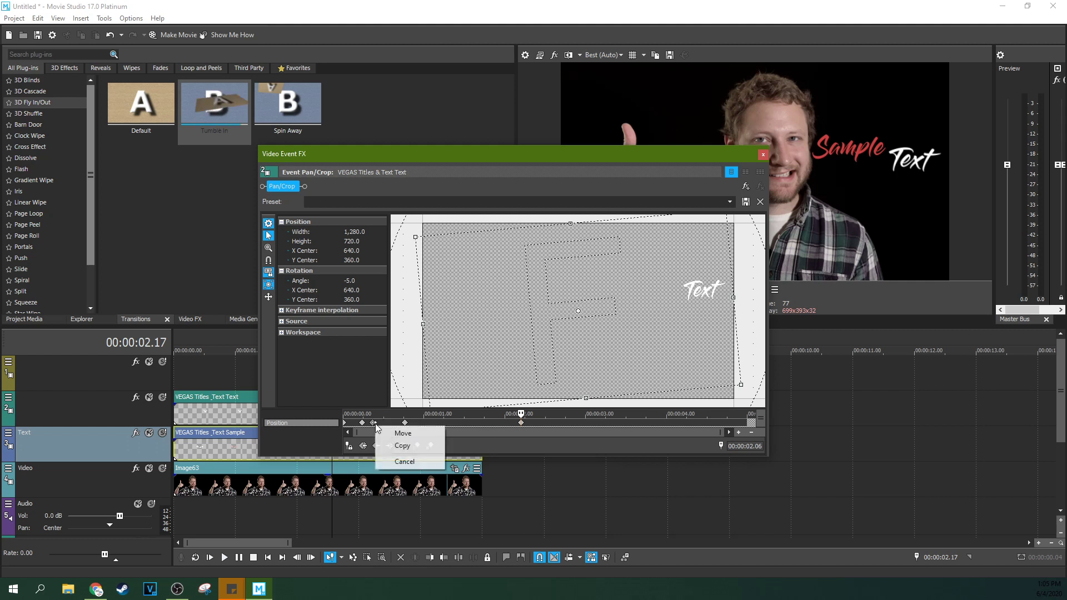
{"action": "left_click", "coordinate": [375, 423]}
{"action": "right_click", "coordinate": [375, 424]}
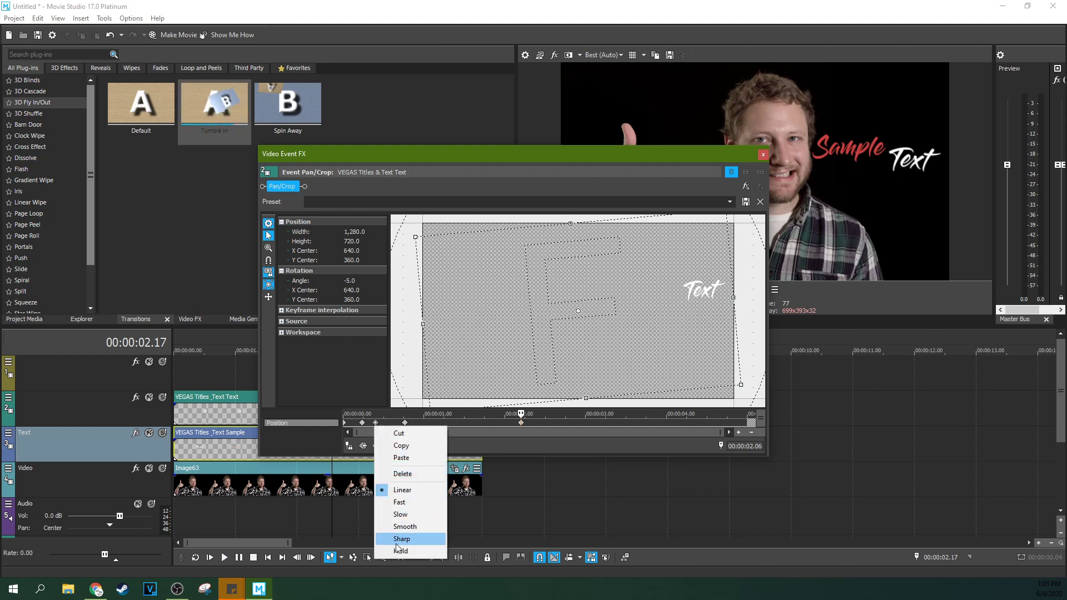
{"action": "left_click", "coordinate": [400, 503]}
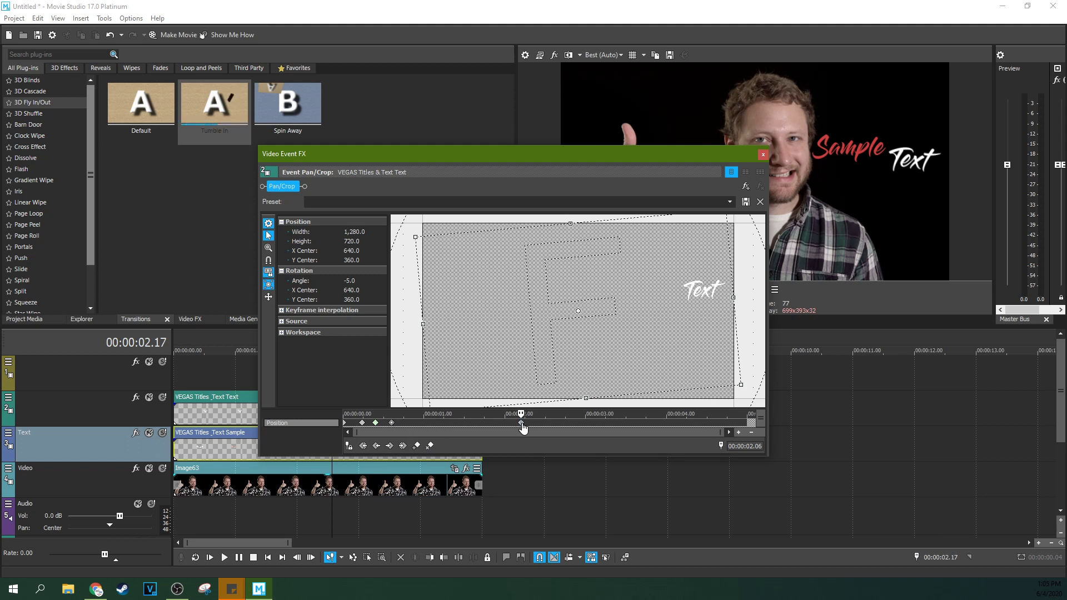
- Move the last keyframe in beside the others and preview the quick shake
{"action": "left_click_drag", "start_coordinate": [522, 426], "coordinate": [417, 428]}
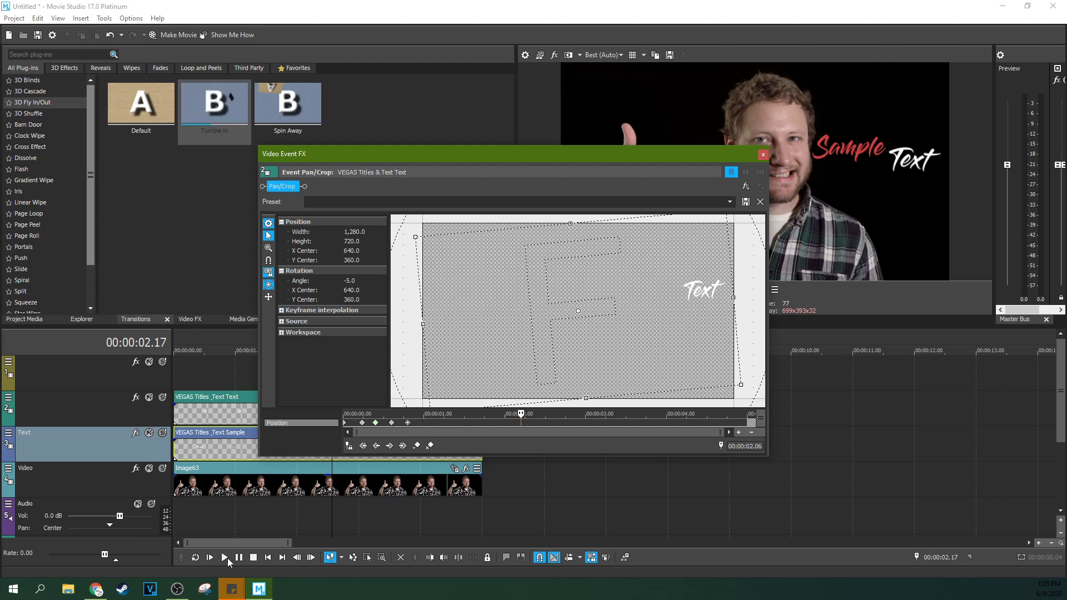
{"action": "left_click", "coordinate": [210, 558]}
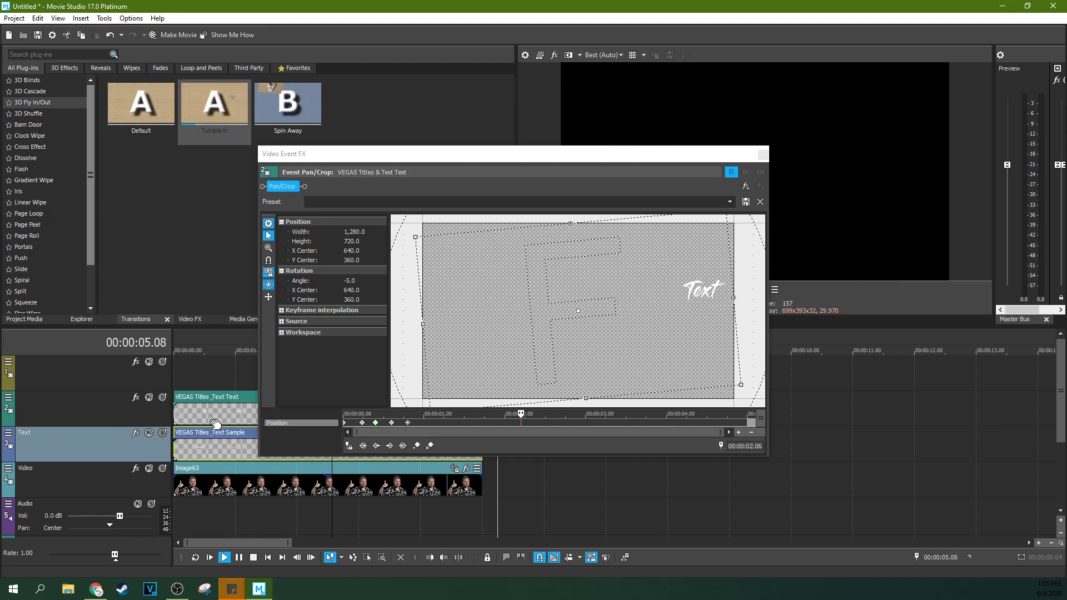
{"action": "key", "text": "space"}
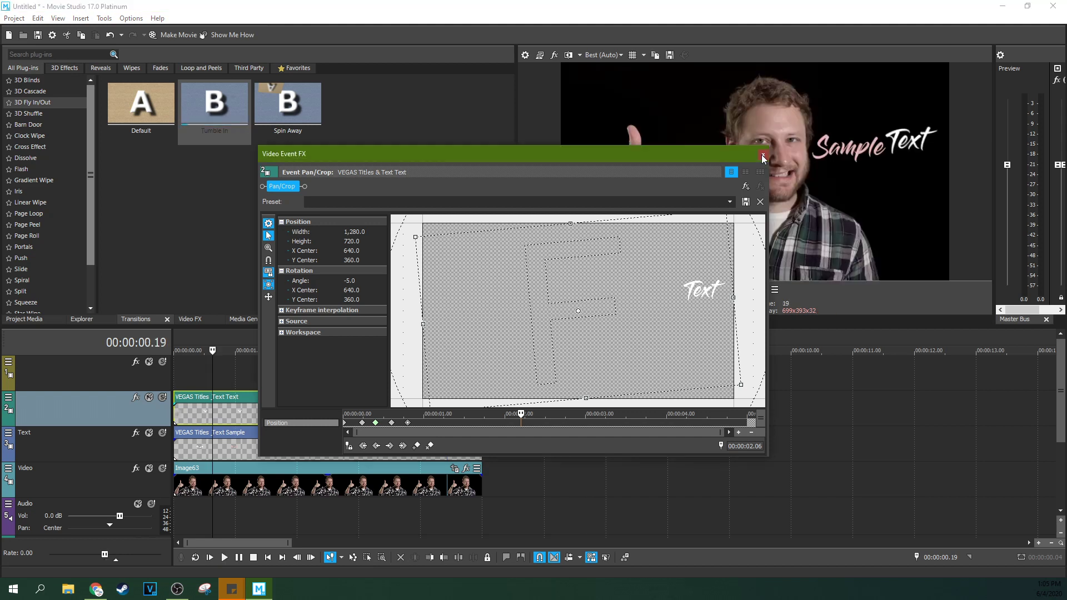
{"action": "left_click", "coordinate": [763, 153]}
- Pull the Text title's last rotation keyframe earlier in Pan/Crop
{"action": "left_click", "coordinate": [751, 289]}
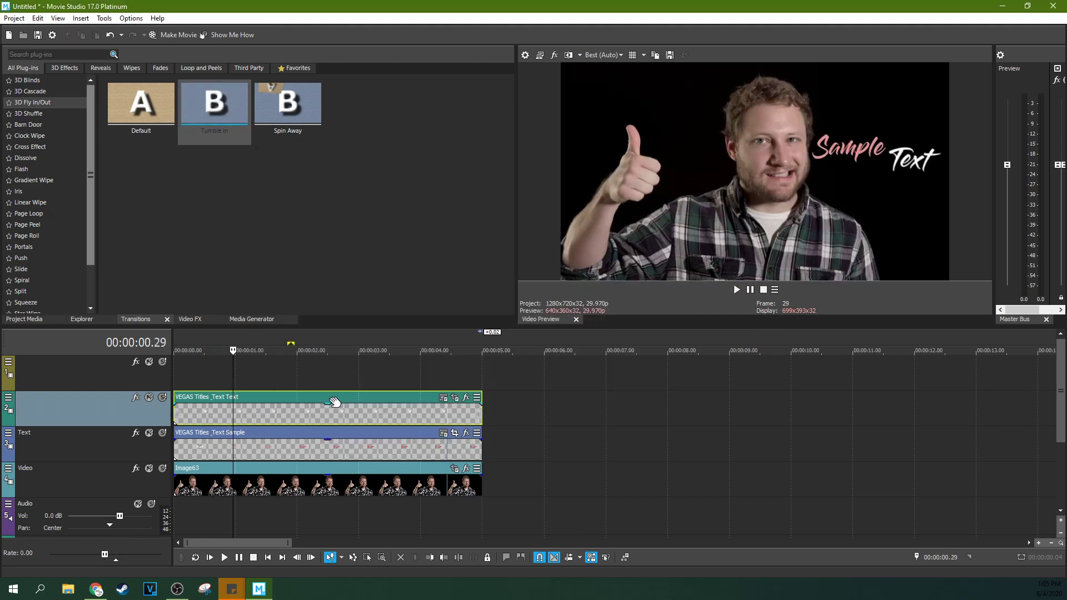
{"action": "left_click", "coordinate": [261, 415]}
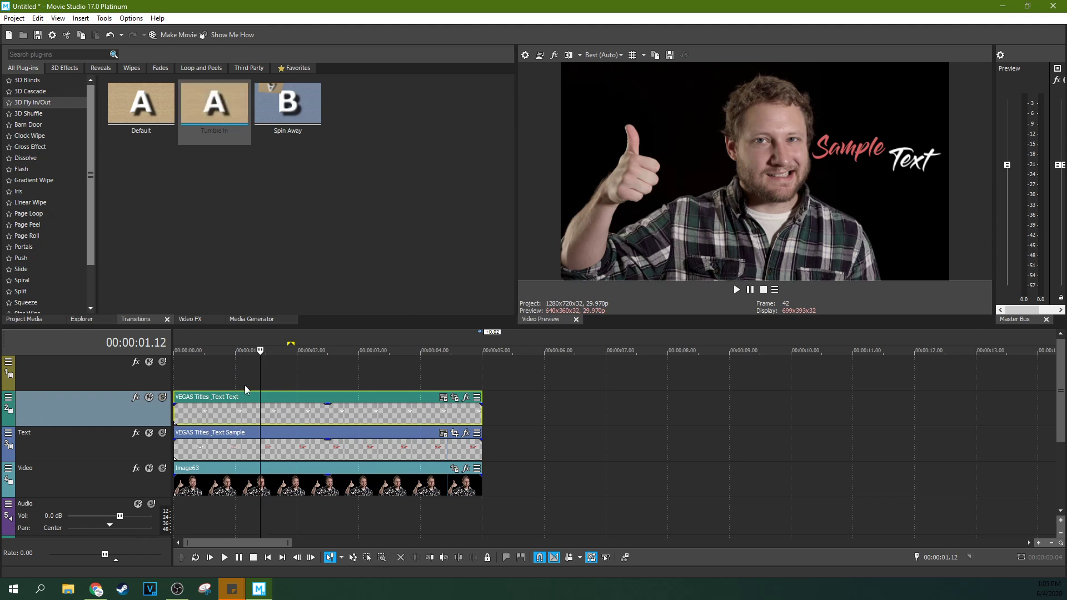
{"action": "left_click", "coordinate": [455, 398]}
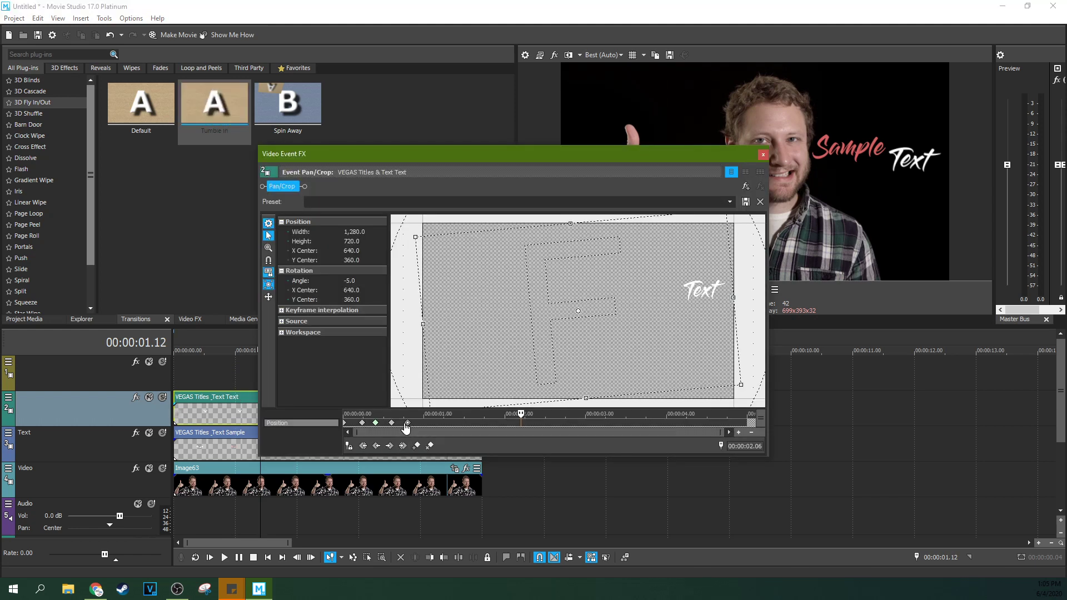
{"action": "left_click_drag", "start_coordinate": [410, 427], "coordinate": [361, 427]}
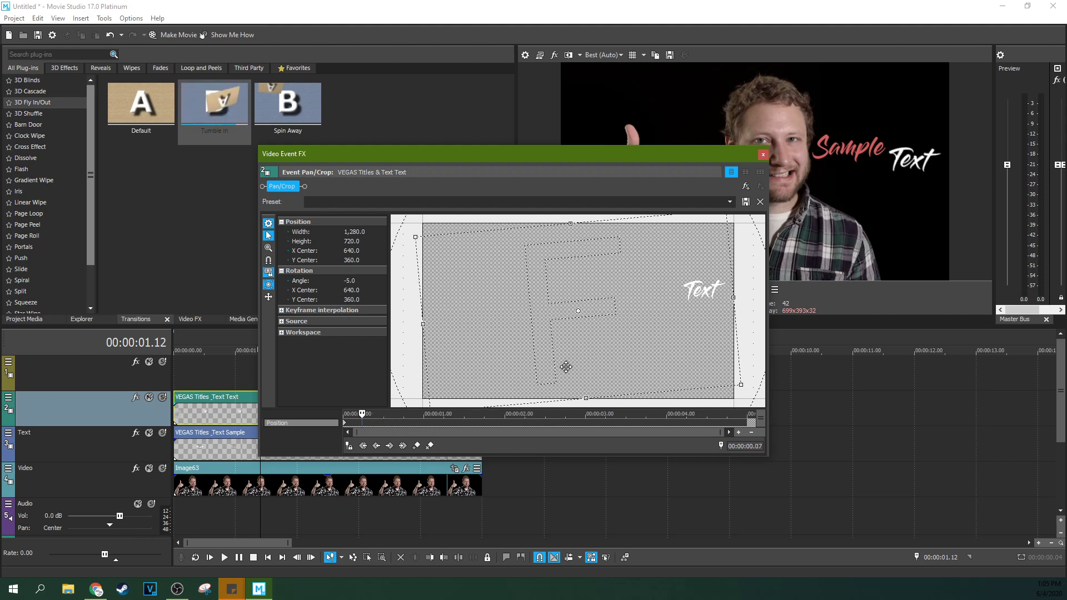
{"action": "left_click", "coordinate": [763, 156]}
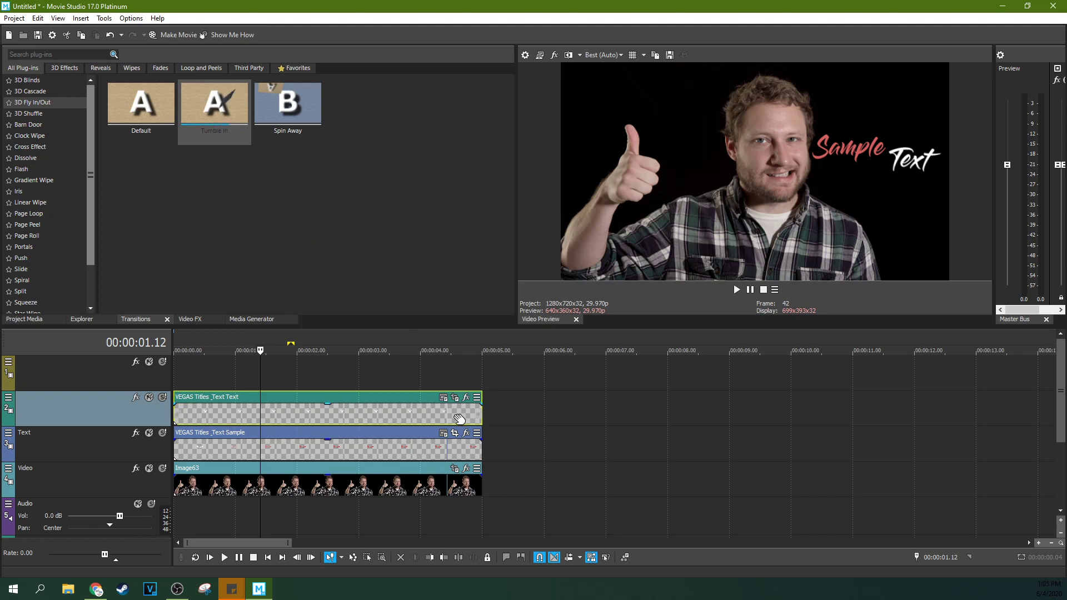
- Zoom the timeline in and trim the Text title event to about three frames
{"action": "key", "text": "alt+bracketright"}
{"action": "double_click", "coordinate": [199, 467]}
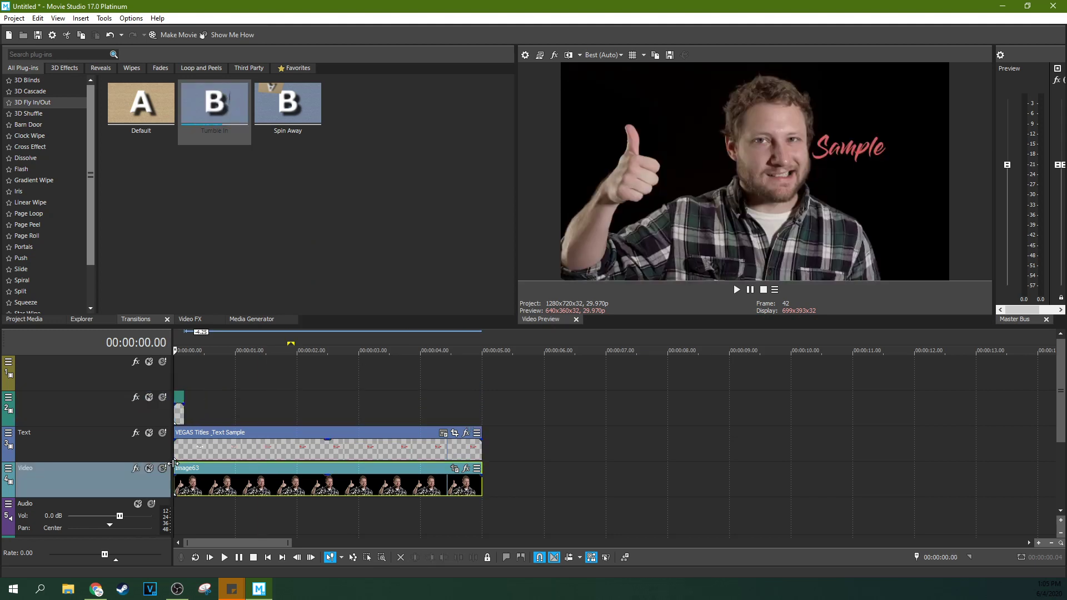
{"action": "key", "text": "grave"}
{"action": "scroll", "coordinate": [199, 467], "scroll_direction": "up", "scroll_amount": 5}
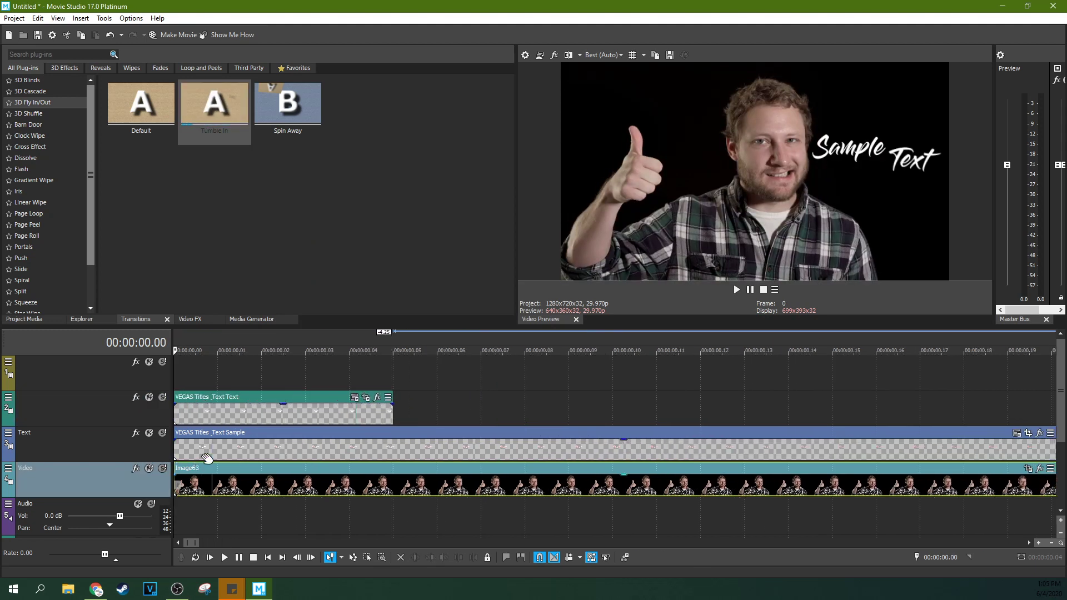
{"action": "left_click", "coordinate": [393, 410]}
{"action": "left_click_drag", "start_coordinate": [392, 411], "coordinate": [349, 412]}
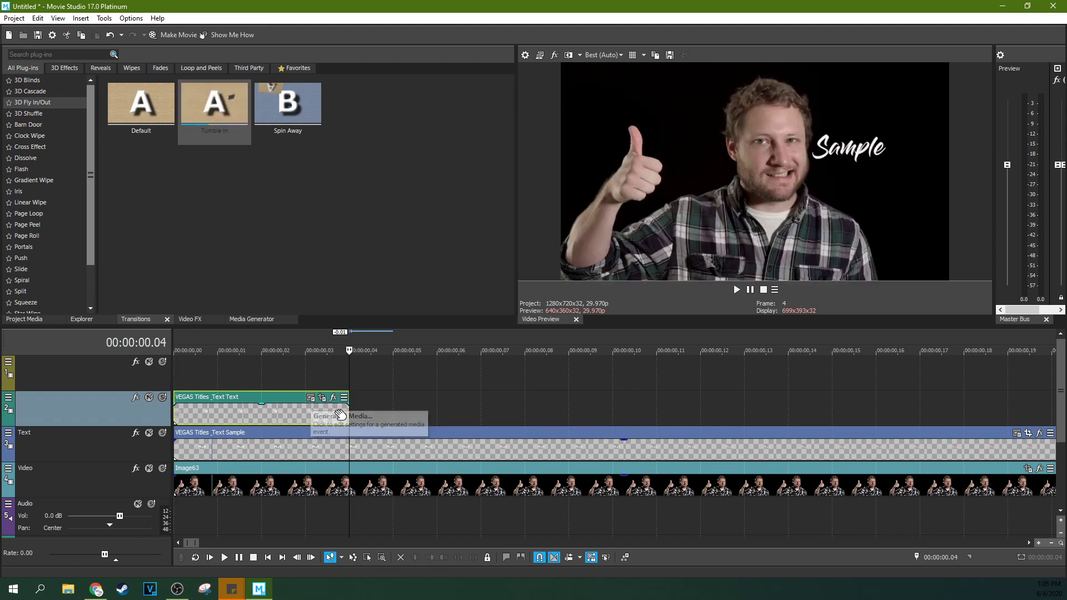
{"action": "left_click_drag", "start_coordinate": [349, 417], "coordinate": [306, 417]}
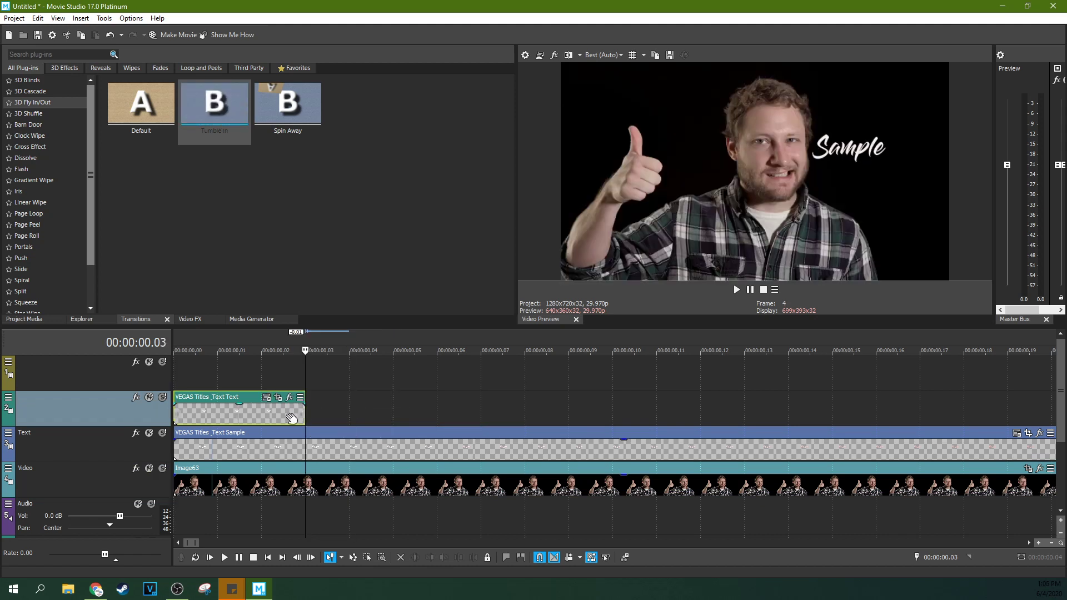
{"action": "left_click", "coordinate": [267, 399]}
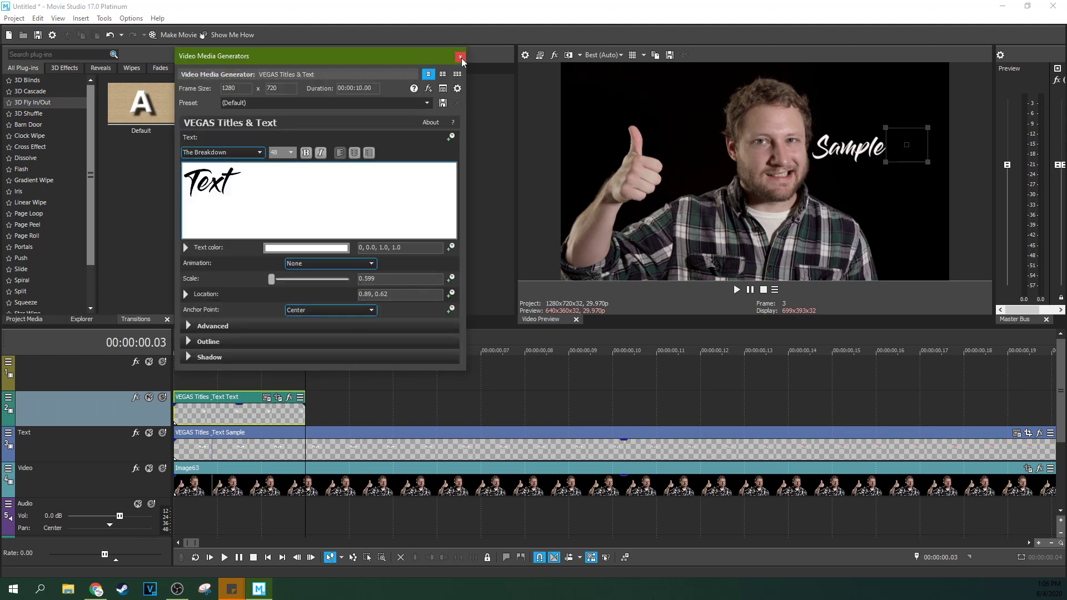
- Give the first Text title a slight opposite tilt in Pan/Crop
{"action": "left_click", "coordinate": [460, 56]}
{"action": "left_click", "coordinate": [278, 397]}
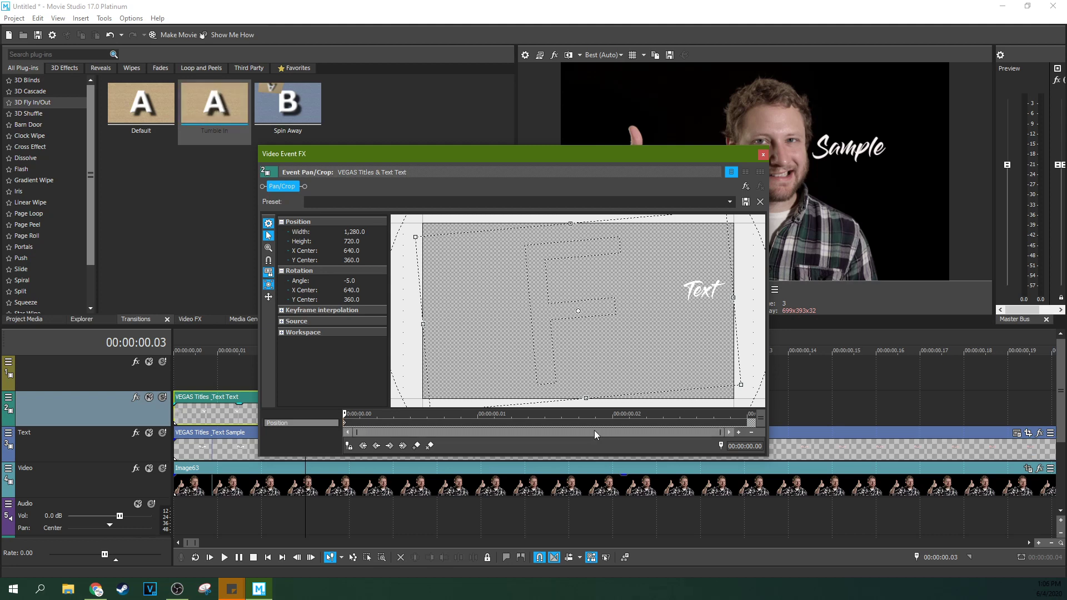
{"action": "left_click", "coordinate": [179, 451]}
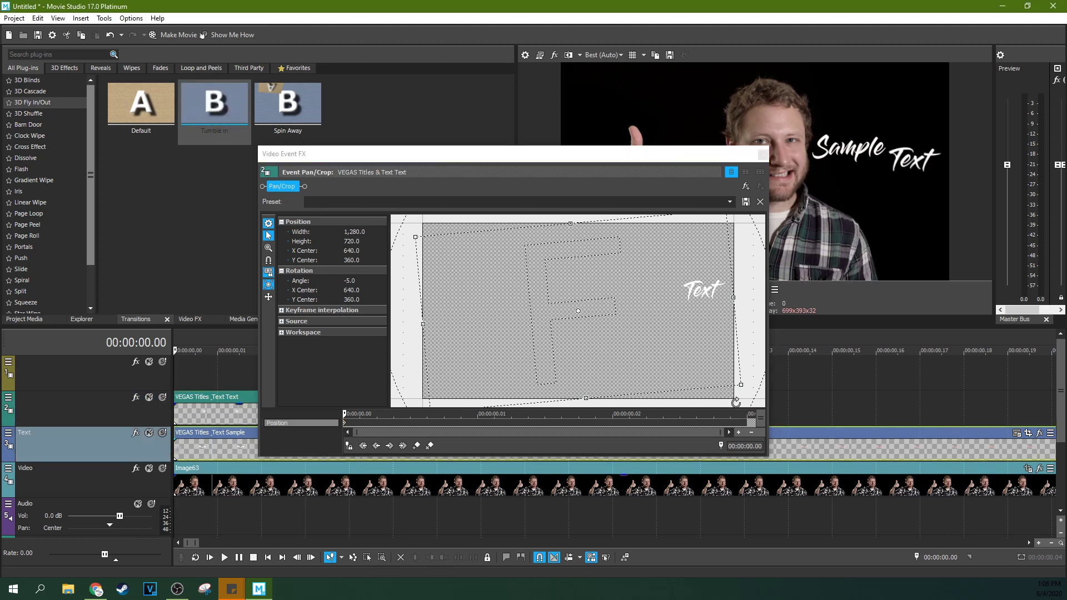
{"action": "left_click_drag", "start_coordinate": [739, 400], "coordinate": [714, 412]}
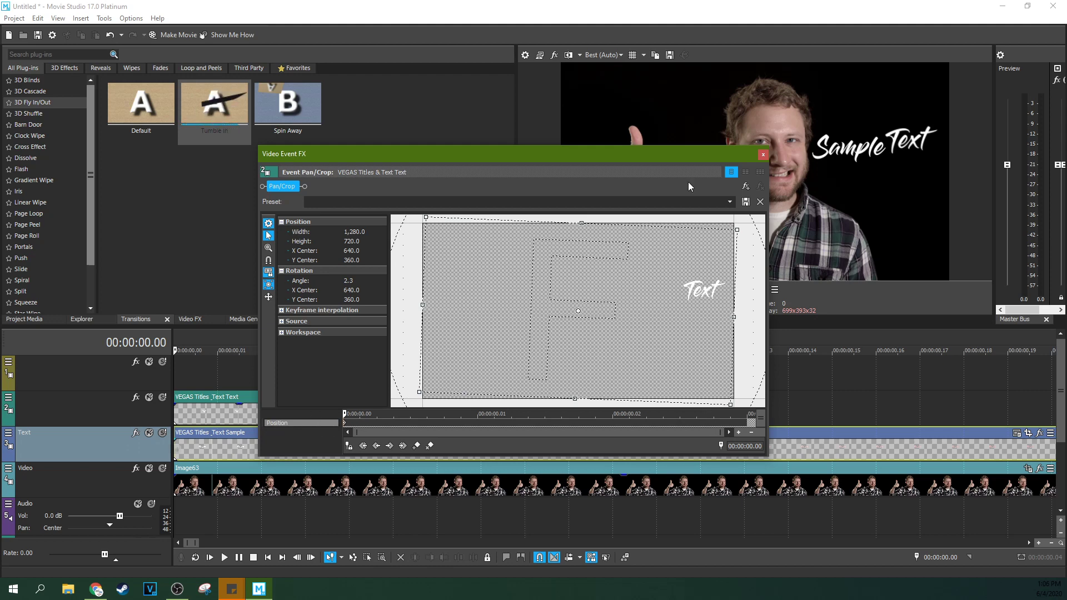
{"action": "left_click", "coordinate": [764, 155]}
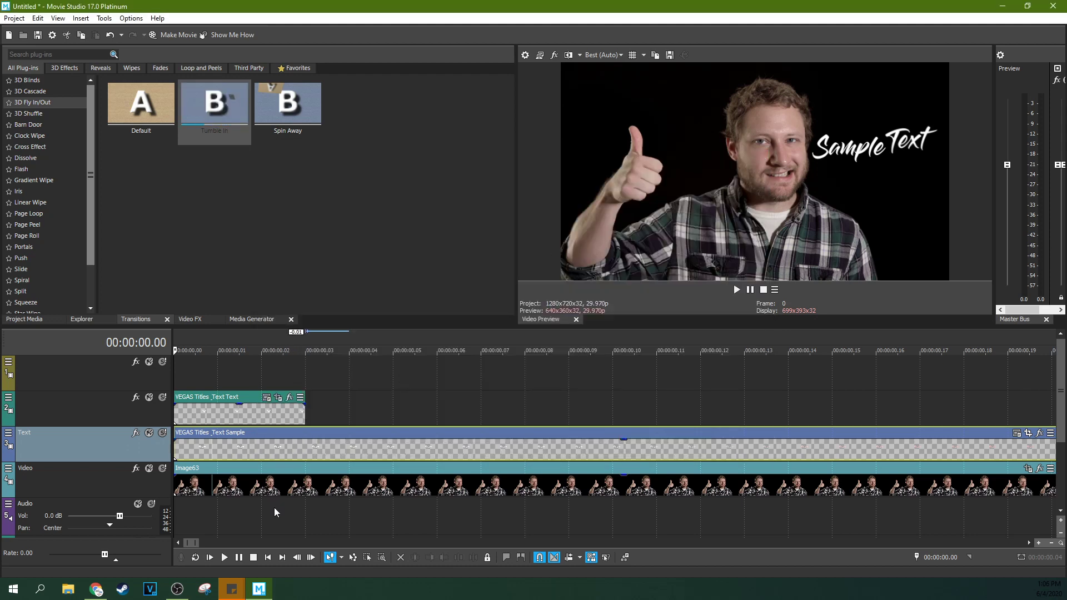
- Paste a new copy of the Text title further along track 2
{"action": "left_click", "coordinate": [272, 418]}
{"action": "left_click_drag", "start_coordinate": [356, 412], "coordinate": [445, 414]}
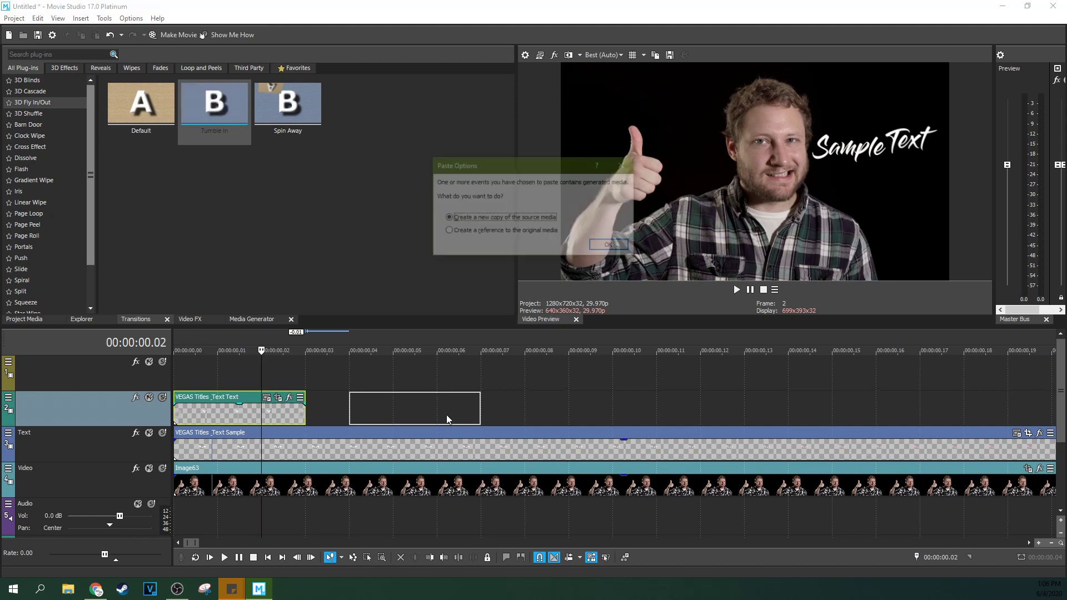
{"action": "left_click", "coordinate": [610, 246]}
{"action": "left_click", "coordinate": [369, 421]}
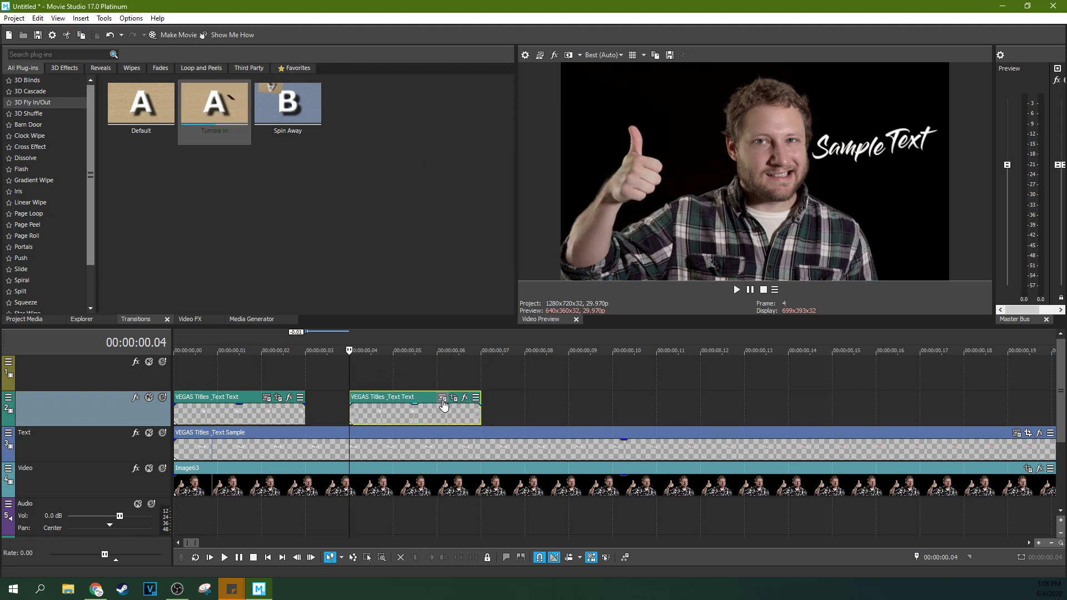
- Tilt the copied Text title the opposite way and slide it against the first
{"action": "left_click", "coordinate": [379, 418]}
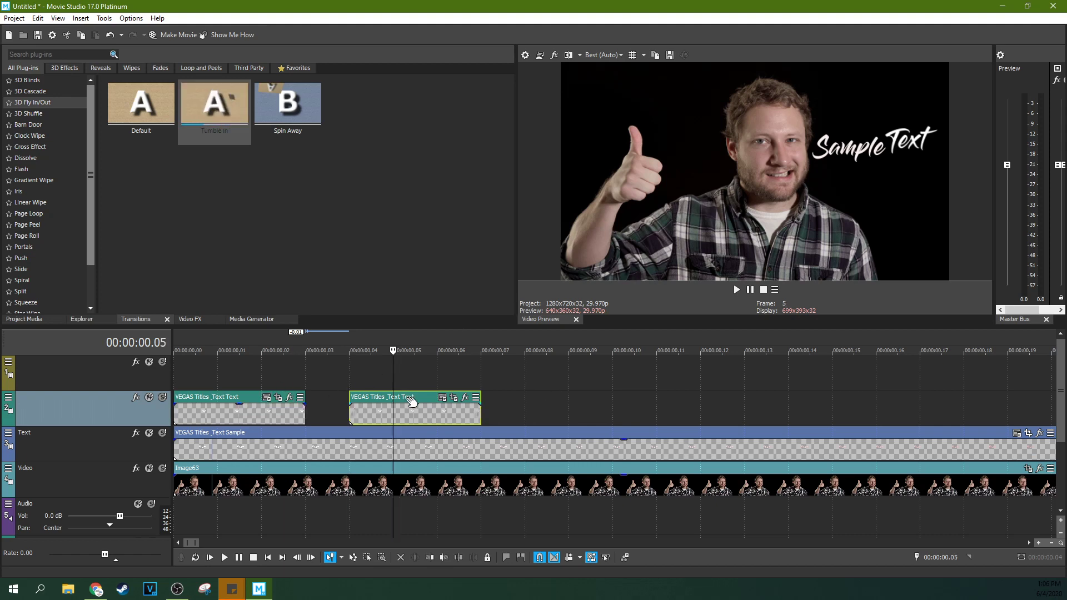
{"action": "left_click", "coordinate": [454, 398]}
{"action": "left_click_drag", "start_coordinate": [758, 378], "coordinate": [759, 358]}
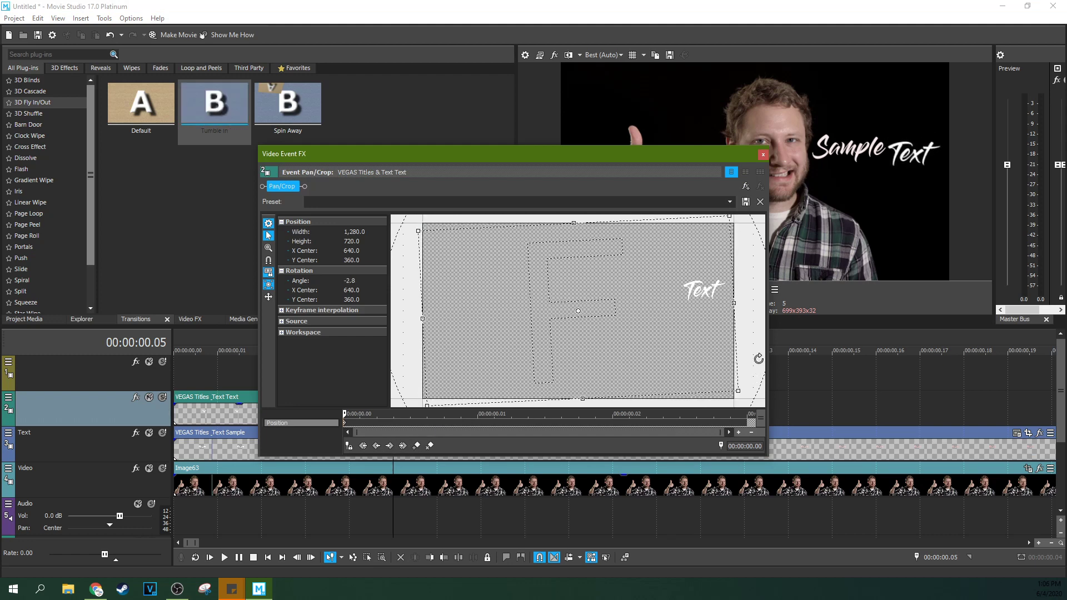
{"action": "left_click", "coordinate": [763, 158]}
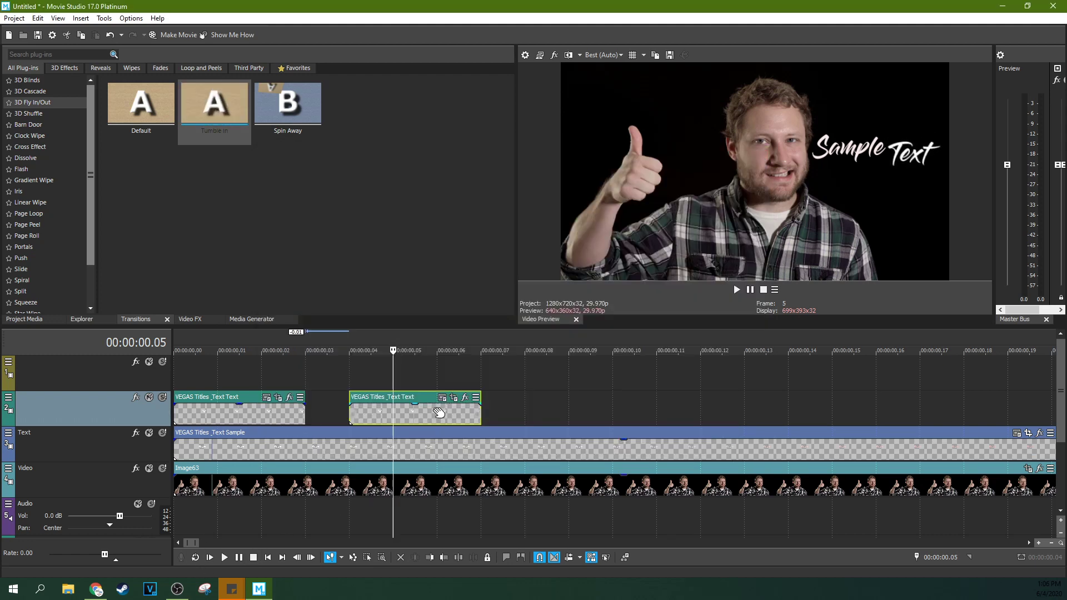
{"action": "left_click_drag", "start_coordinate": [416, 415], "coordinate": [371, 416]}
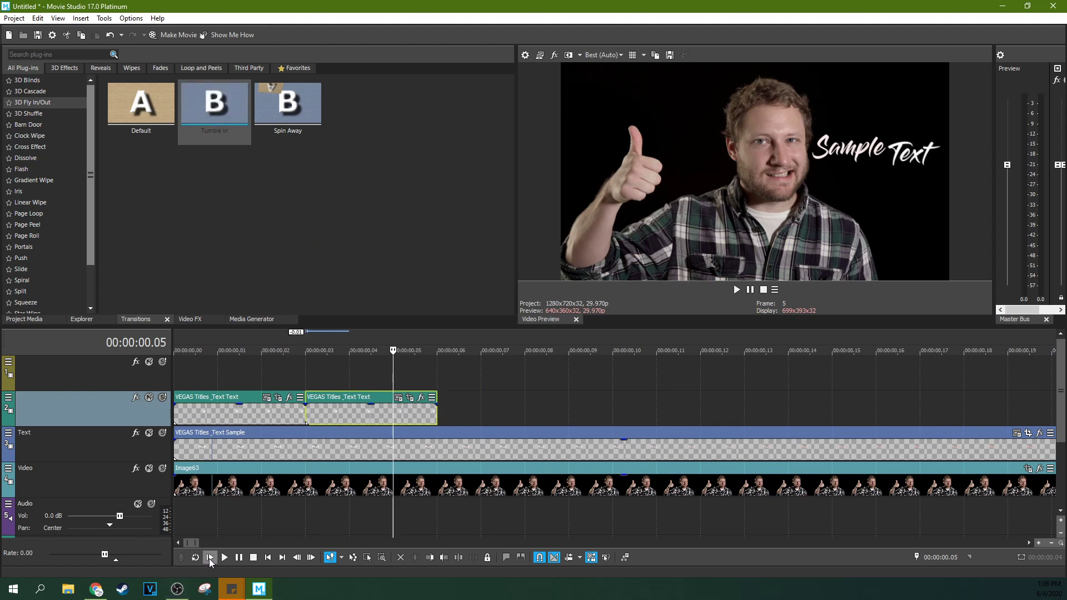
{"action": "left_click", "coordinate": [210, 557]}
{"action": "scroll", "coordinate": [222, 528], "scroll_direction": "down", "scroll_amount": 3}
{"action": "left_click", "coordinate": [239, 557]}
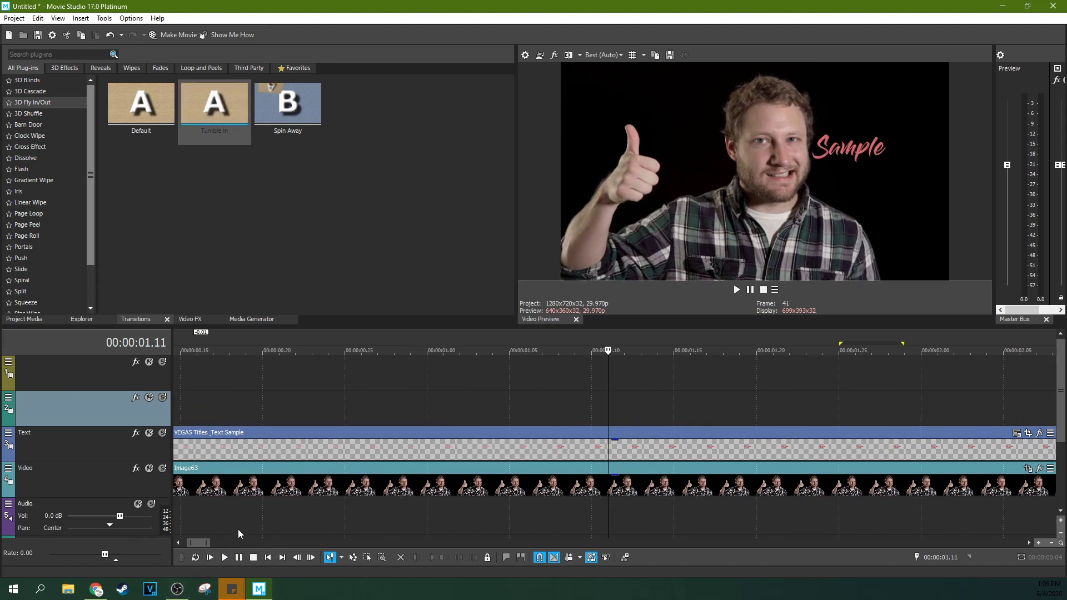
{"action": "scroll", "coordinate": [259, 442], "scroll_direction": "down", "scroll_amount": 3}
{"action": "left_click", "coordinate": [258, 441]}
{"action": "scroll", "coordinate": [259, 442], "scroll_direction": "down", "scroll_amount": 2}
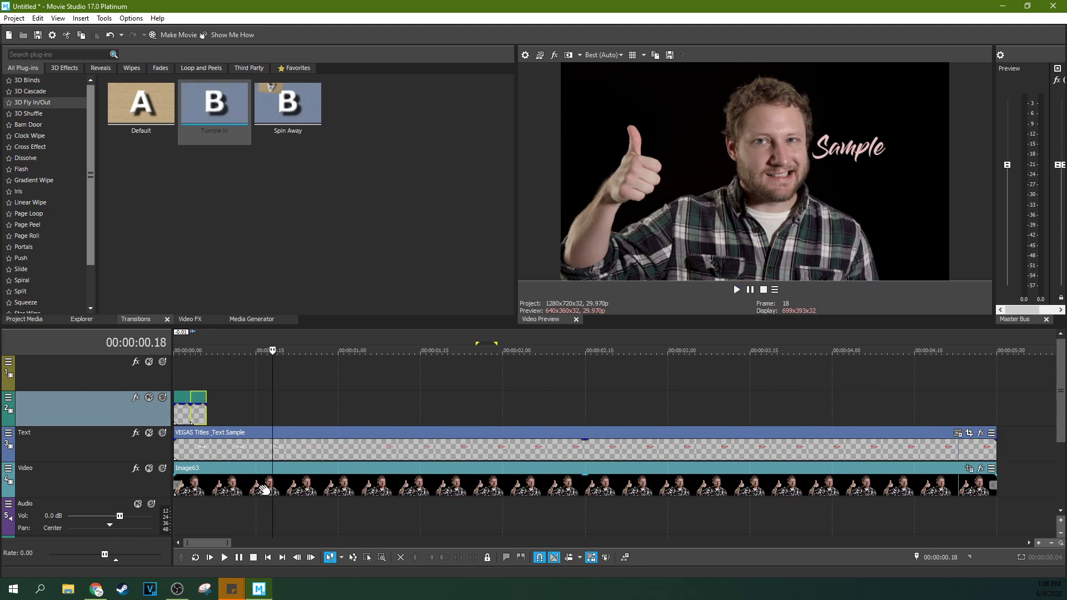
{"action": "scroll", "coordinate": [259, 442], "scroll_direction": "up", "scroll_amount": 5}
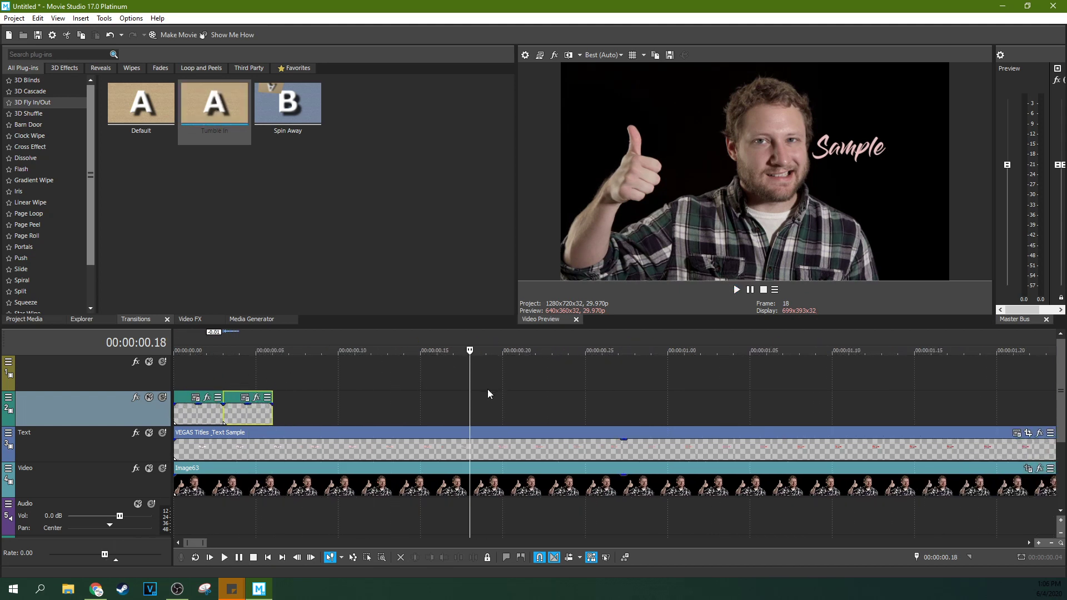
{"action": "scroll", "coordinate": [315, 405], "scroll_direction": "down", "scroll_amount": 1}
{"action": "scroll", "coordinate": [315, 406], "scroll_direction": "up", "scroll_amount": 2}
{"action": "left_click", "coordinate": [217, 414]}
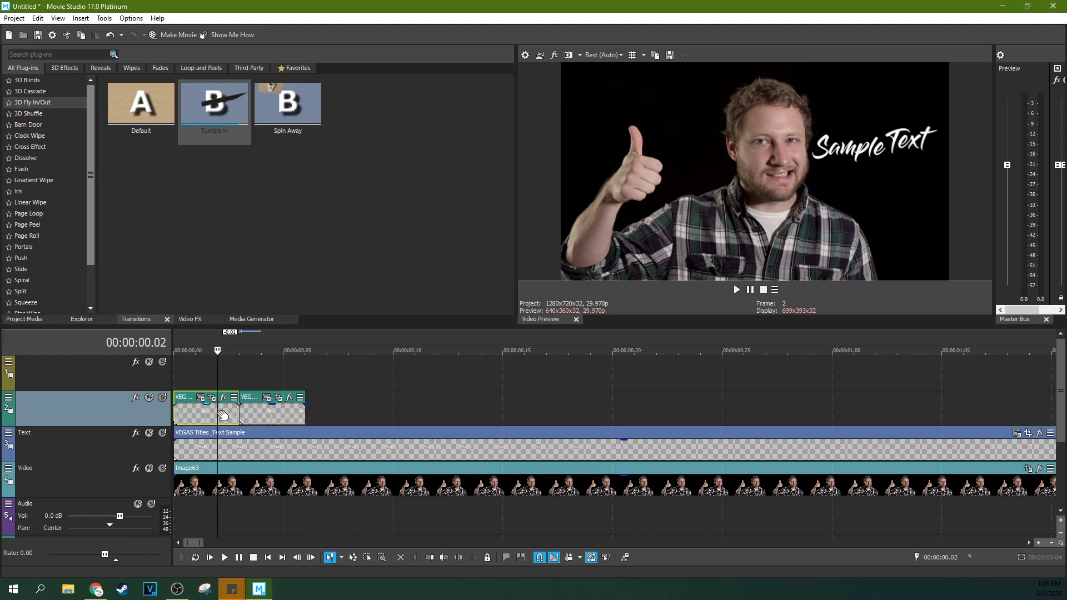
{"action": "left_click", "coordinate": [261, 415]}
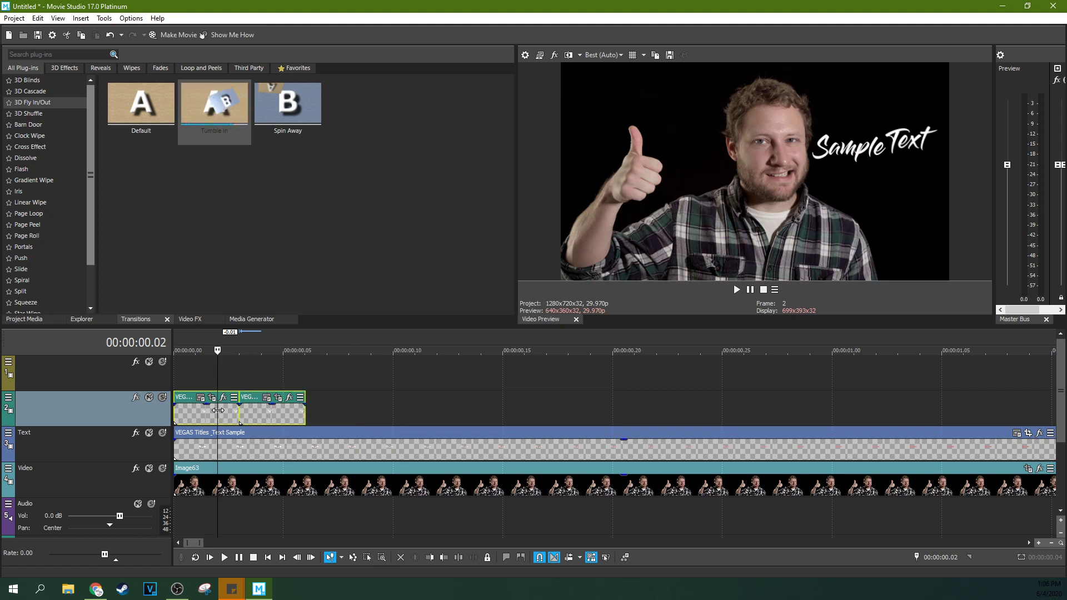
{"action": "scroll", "coordinate": [421, 416], "scroll_direction": "down", "scroll_amount": 1}
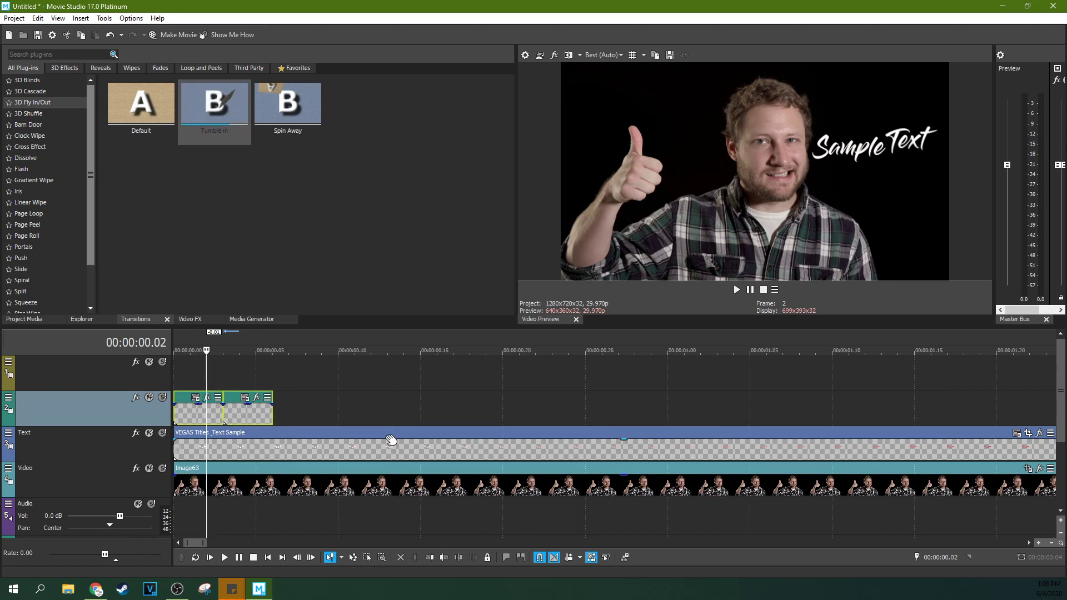
{"action": "right_click", "coordinate": [239, 411]}
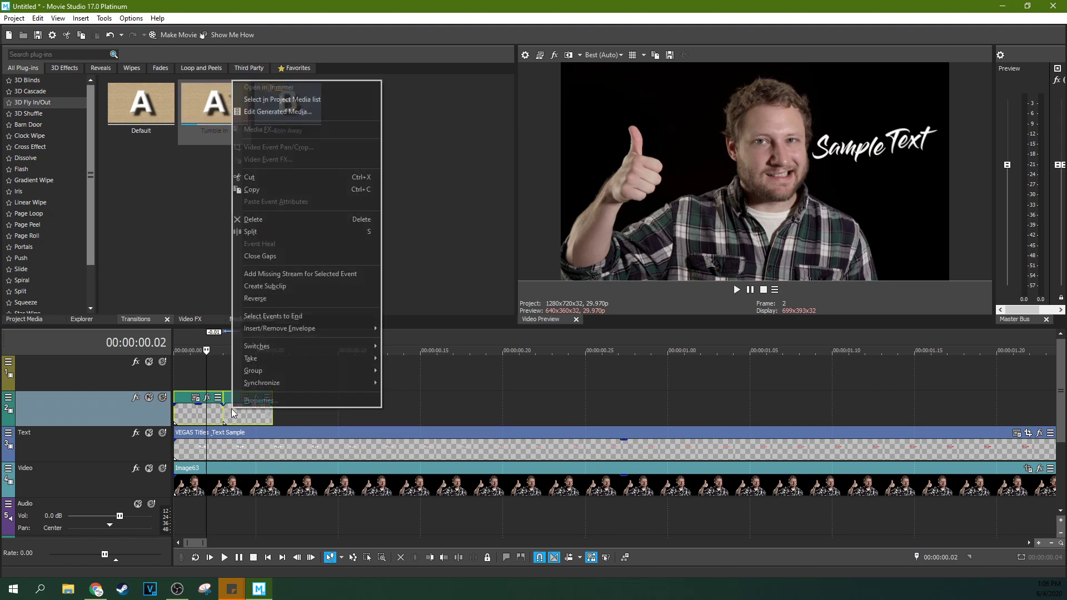
{"action": "left_click", "coordinate": [277, 189]}
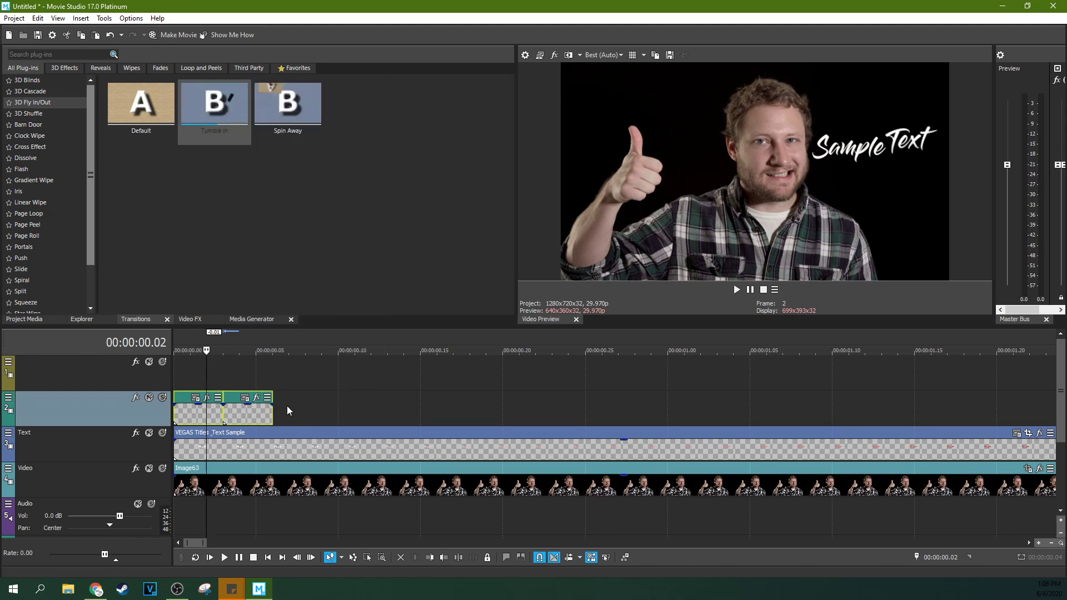
{"action": "left_click", "coordinate": [274, 414]}
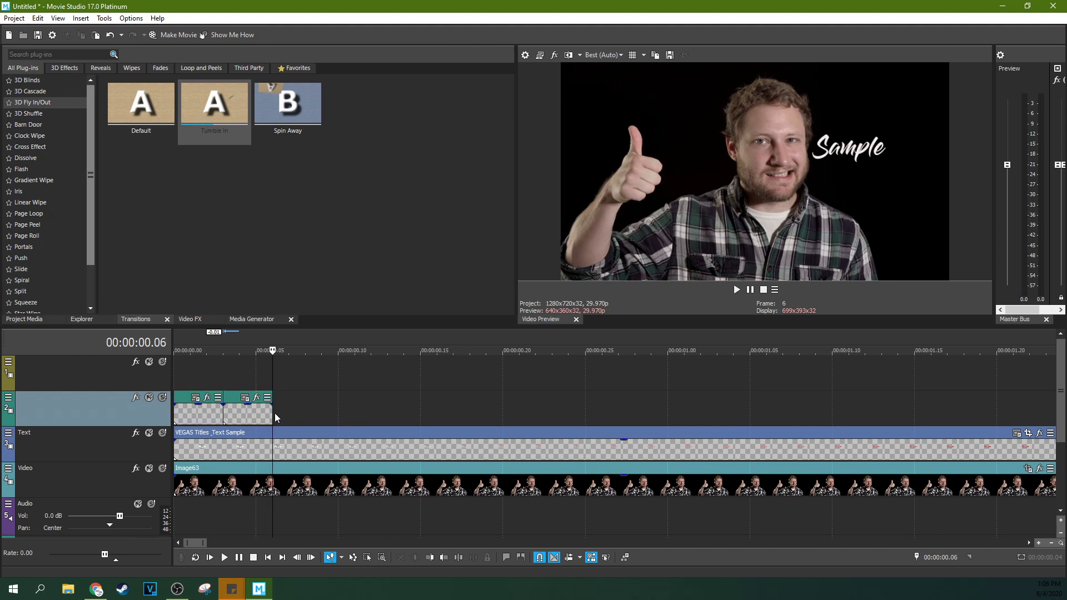
{"action": "scroll", "coordinate": [550, 361], "scroll_direction": "up", "scroll_amount": 2}
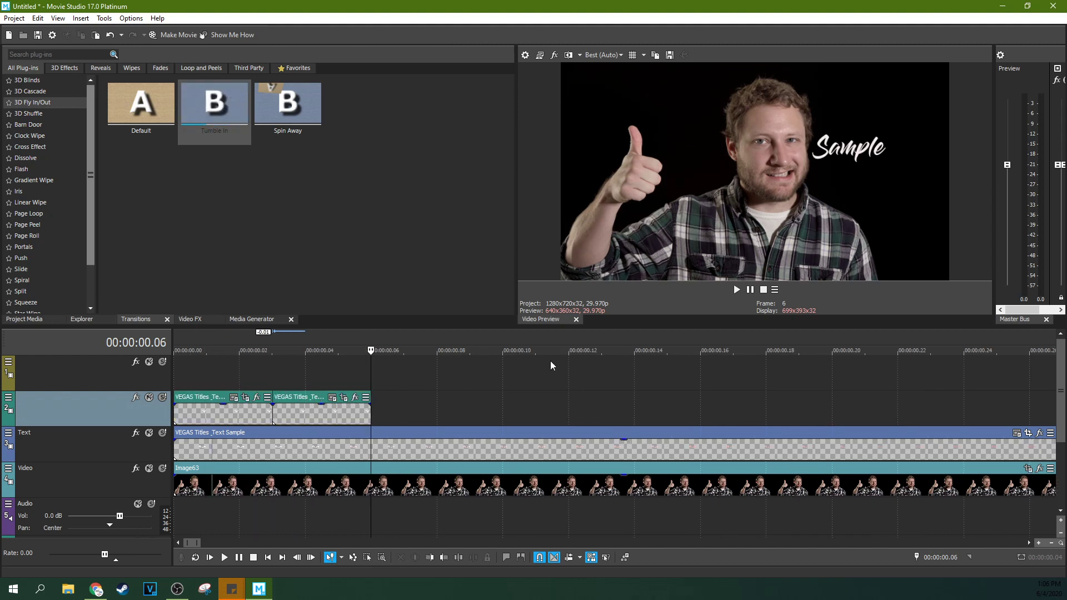
- Paste the pair of tilted Text clips 30 times end to end along track 2
{"action": "key", "text": "ctrl+v"}
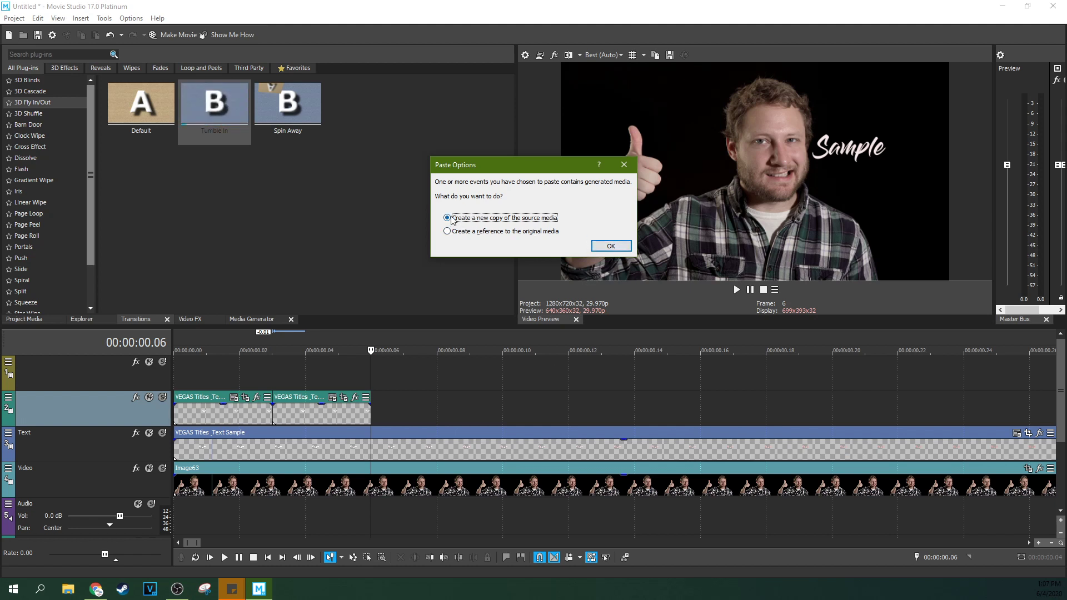
{"action": "left_click", "coordinate": [611, 246]}
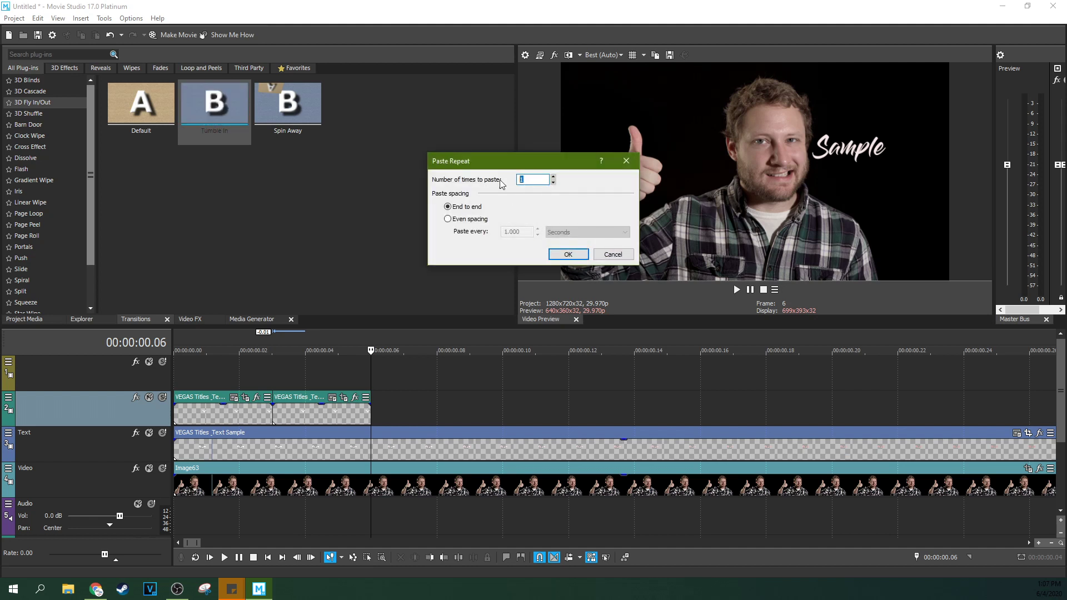
{"action": "type", "text": "30"}
{"action": "left_click", "coordinate": [568, 254]}
{"action": "scroll", "coordinate": [445, 403], "scroll_direction": "down", "scroll_amount": 5}
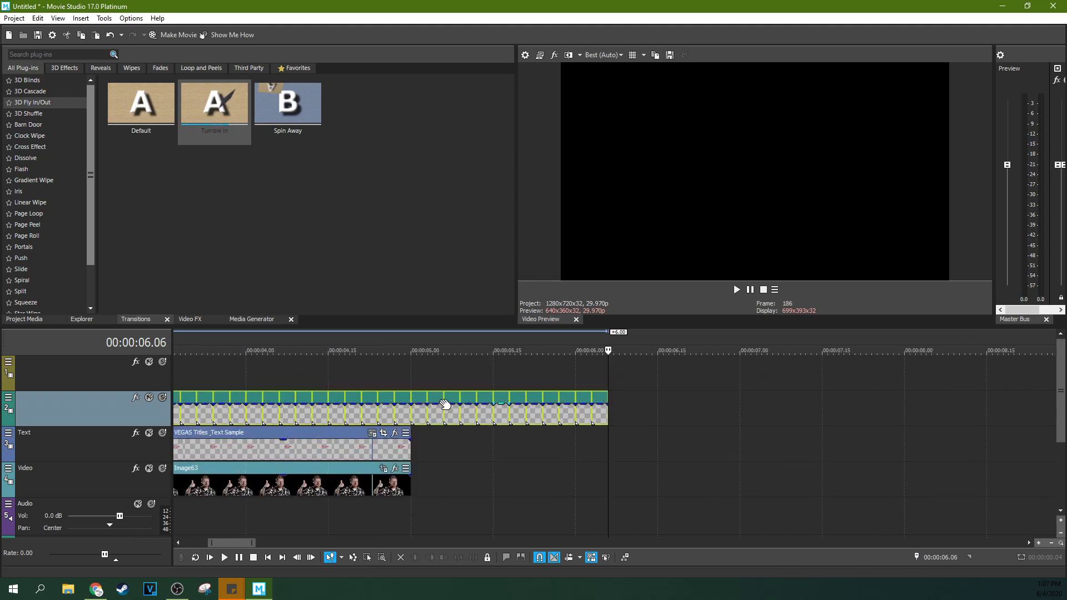
{"action": "scroll", "coordinate": [444, 403], "scroll_direction": "down", "scroll_amount": 1}
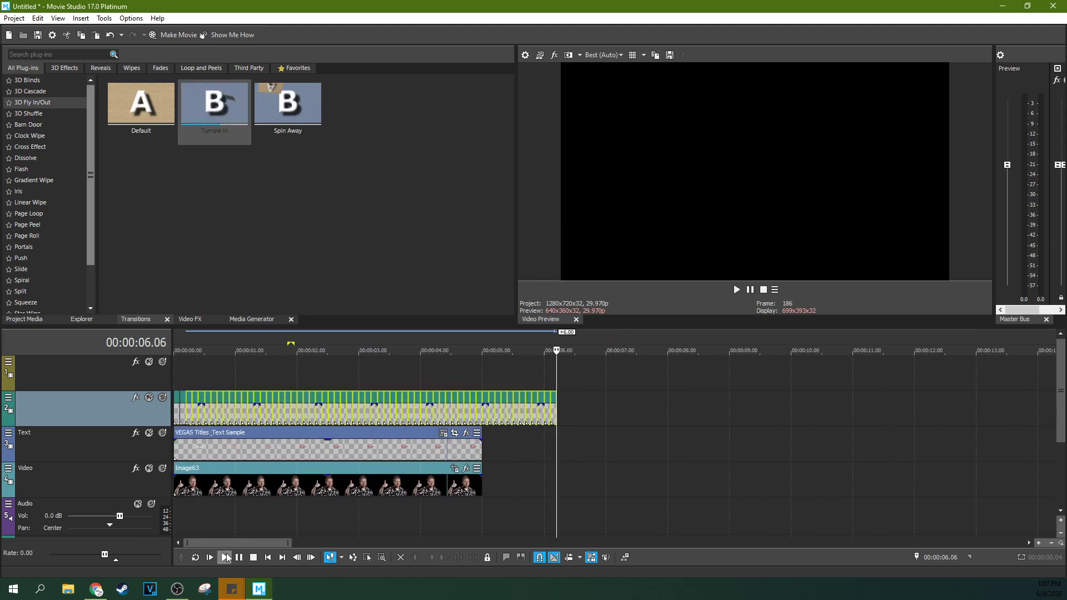
{"action": "key", "text": "Home"}
{"action": "key", "text": "space"}
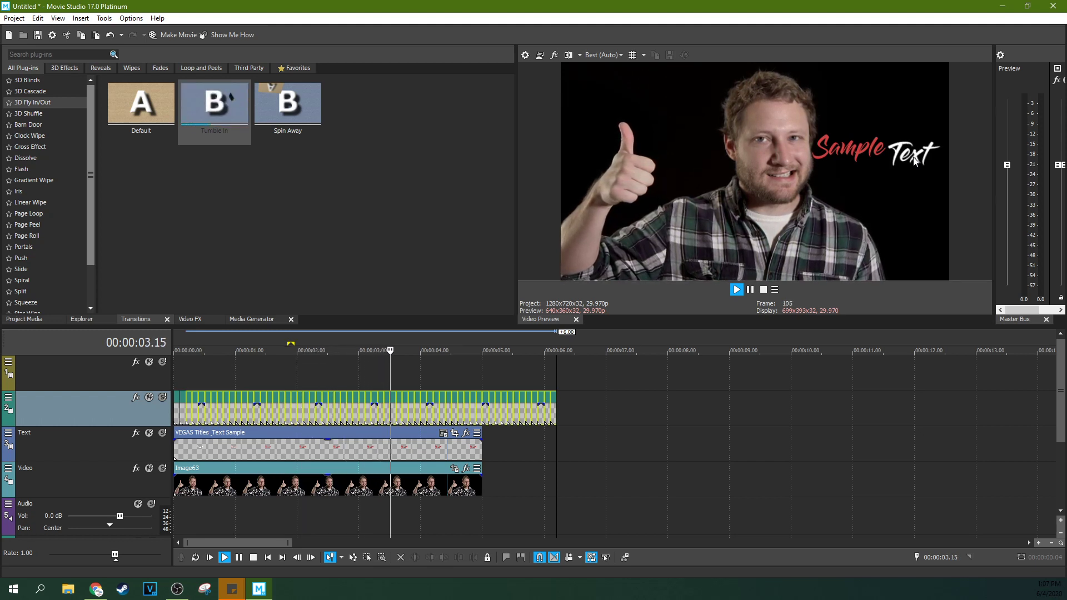
{"action": "left_click", "coordinate": [750, 290]}
{"action": "left_click", "coordinate": [198, 374]}
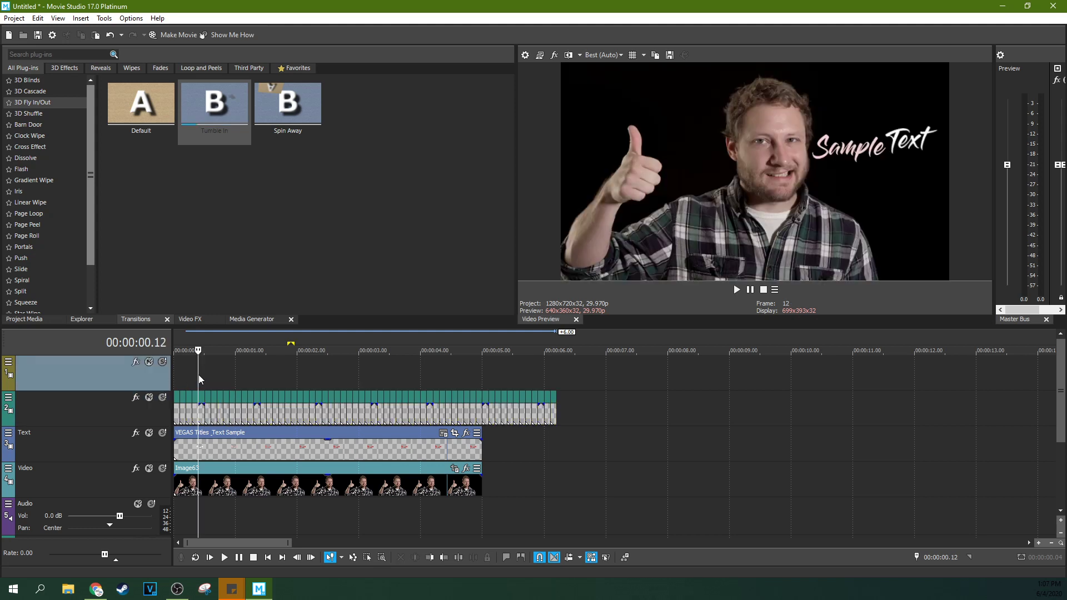
{"action": "scroll", "coordinate": [198, 375], "scroll_direction": "up", "scroll_amount": 2}
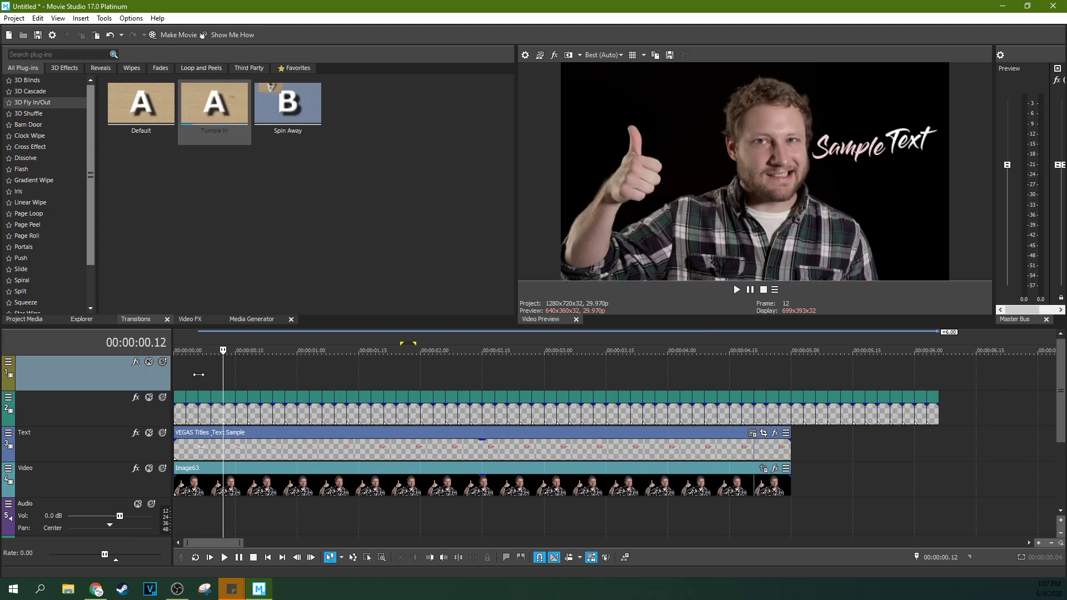